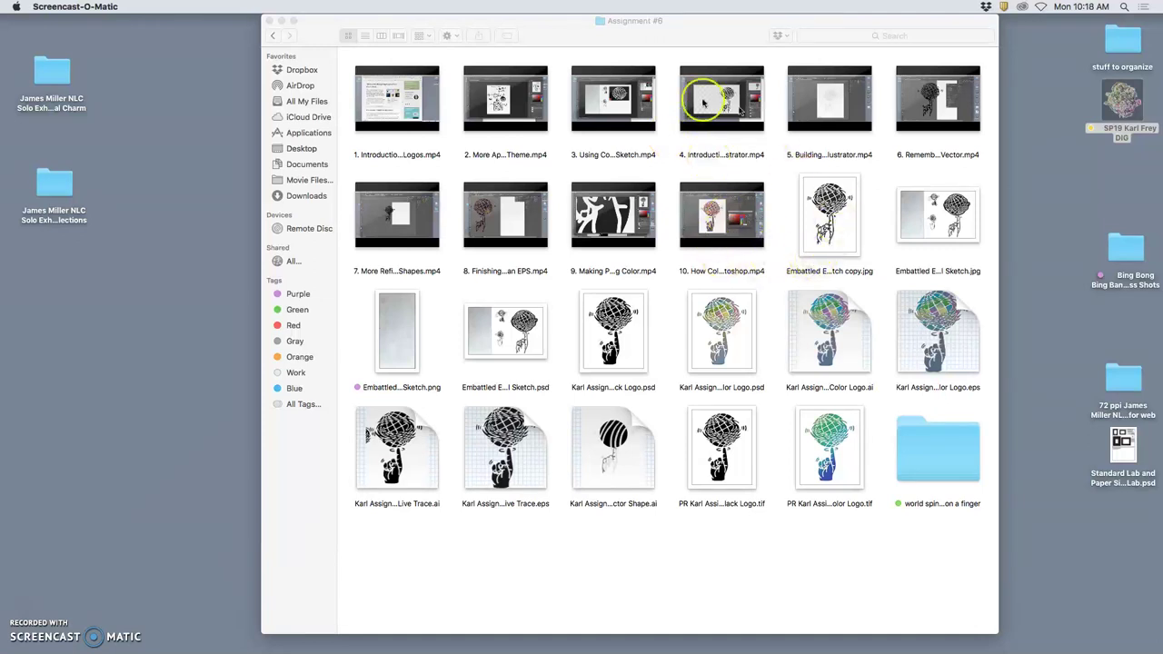
# Open the Embattled sketch PSD and the Embattled Earth sketch JPG from the Assignment #6 folder.
pyautogui.click(775, 457)
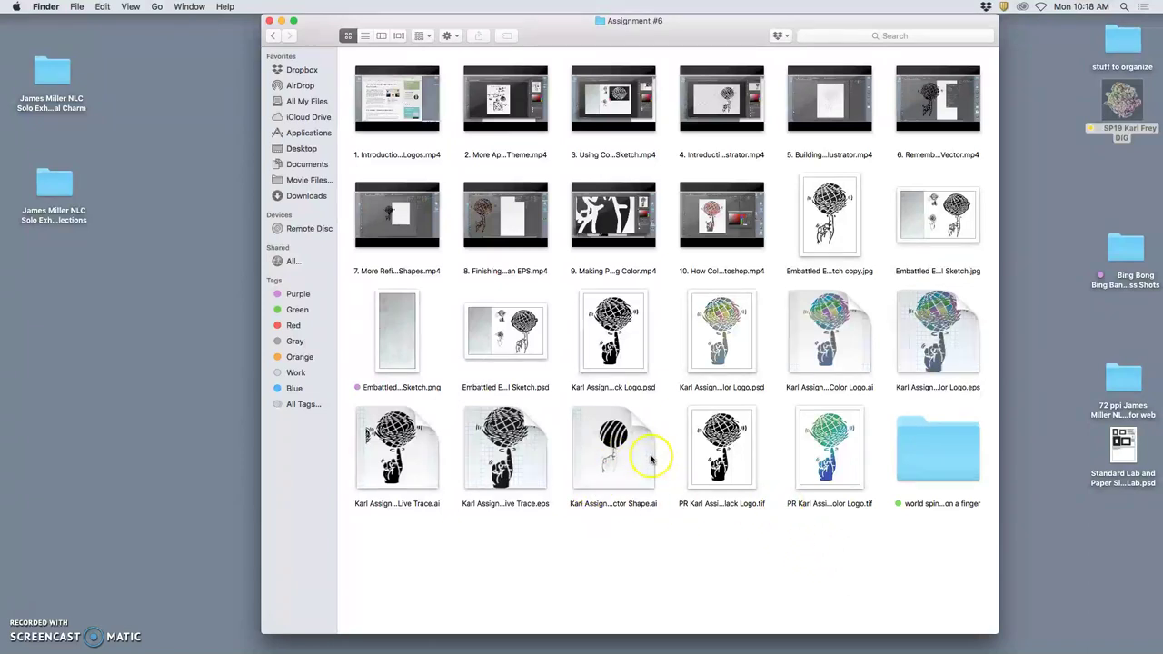
pyautogui.click(523, 353)
pyautogui.doubleClick(522, 354)
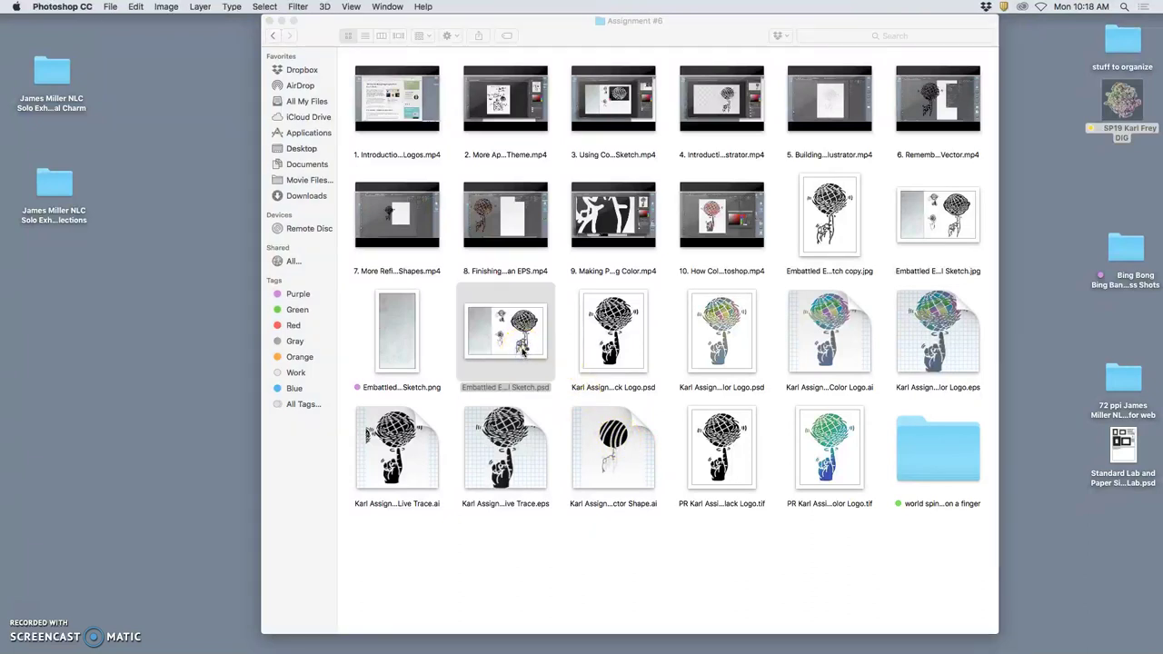
pyautogui.doubleClick(957, 235)
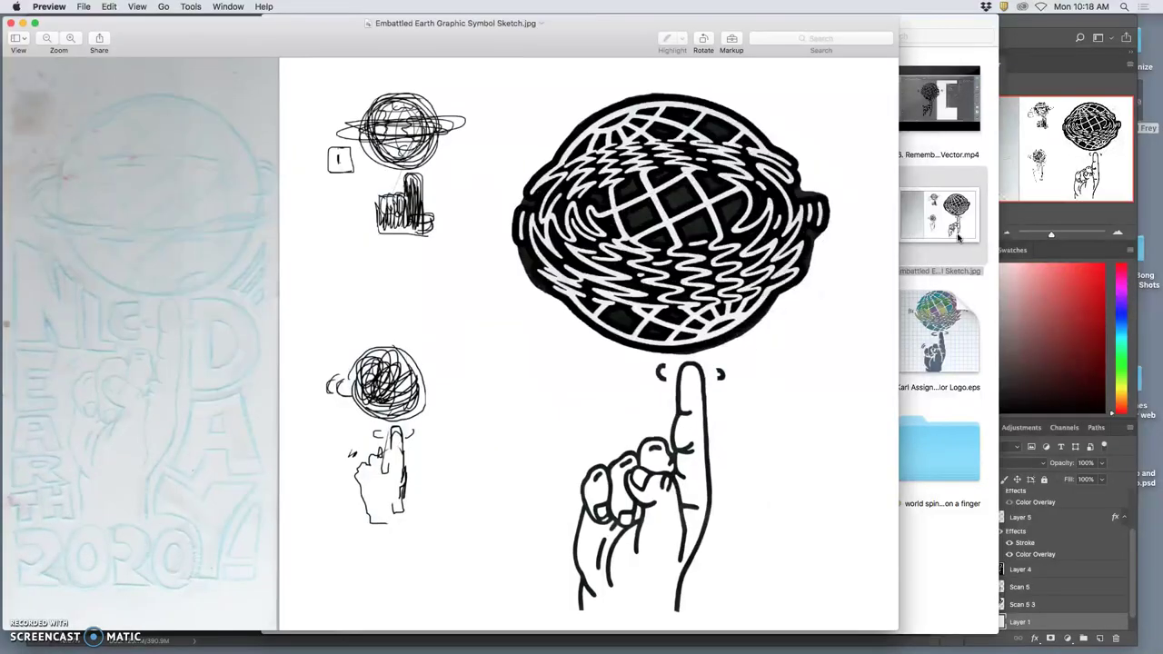
pyautogui.click(852, 303)
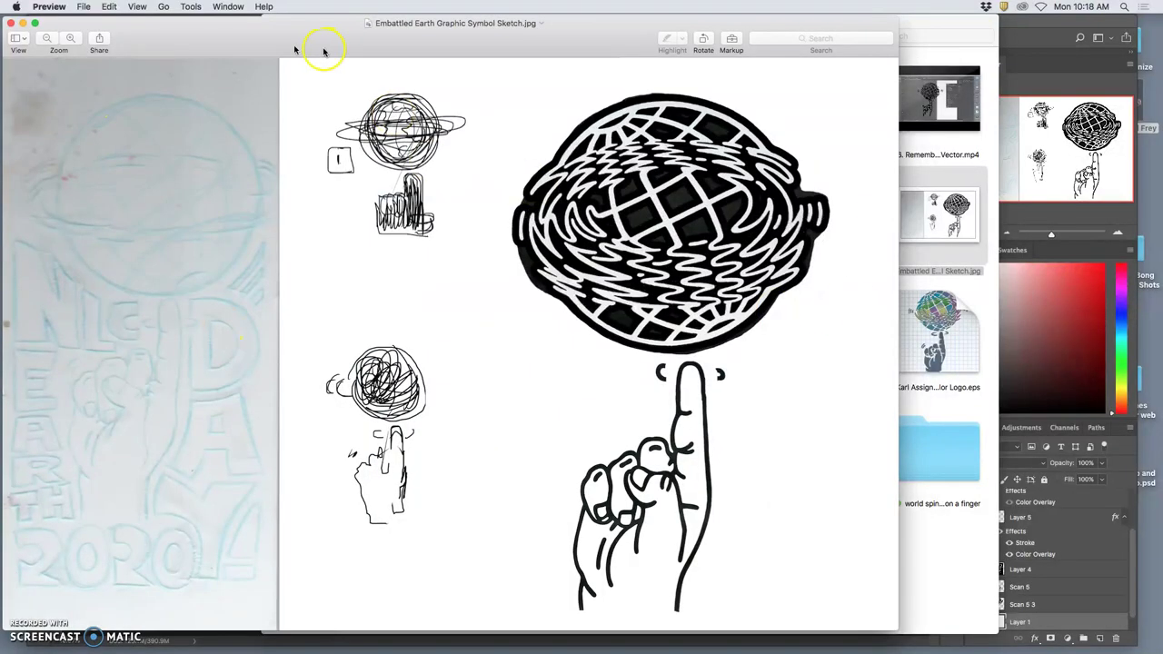
# Move the Preview window showing the Embattled Earth sketch to the right to look it over.
pyautogui.moveTo(295, 31)
pyautogui.mouseDown()
pyautogui.moveTo(423, 31)
pyautogui.moveTo(378, 28)
pyautogui.mouseUp()
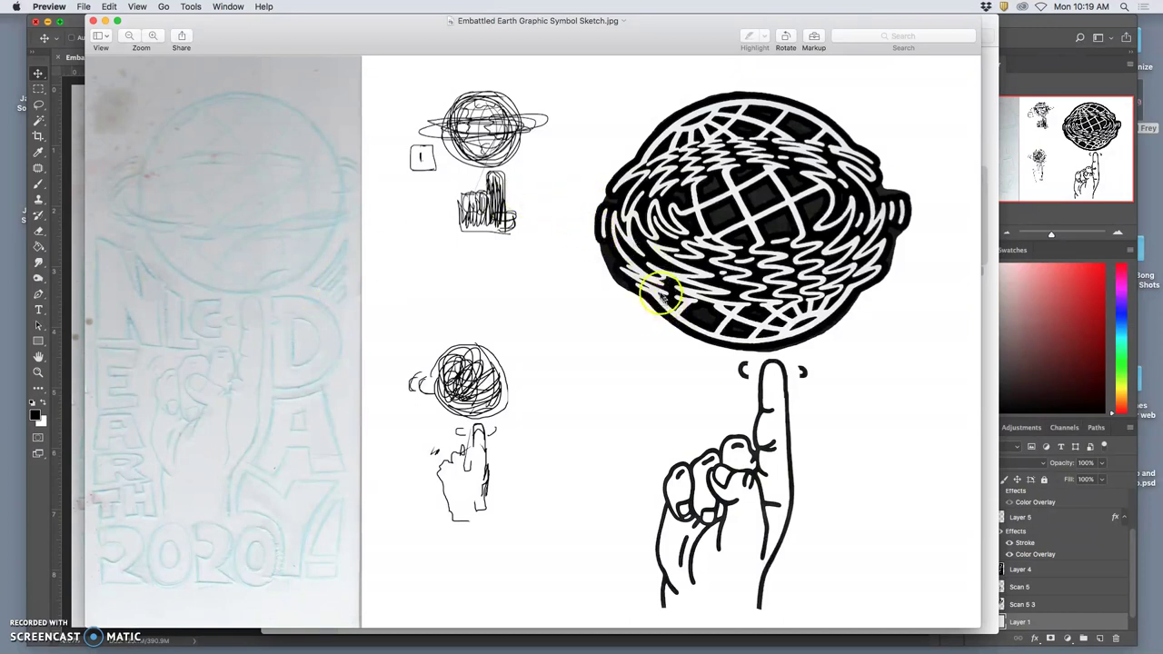
# Close the sketch preview, copy the sketch JPG onto the desktop, and give it a yellow tag.
pyautogui.click(93, 21)
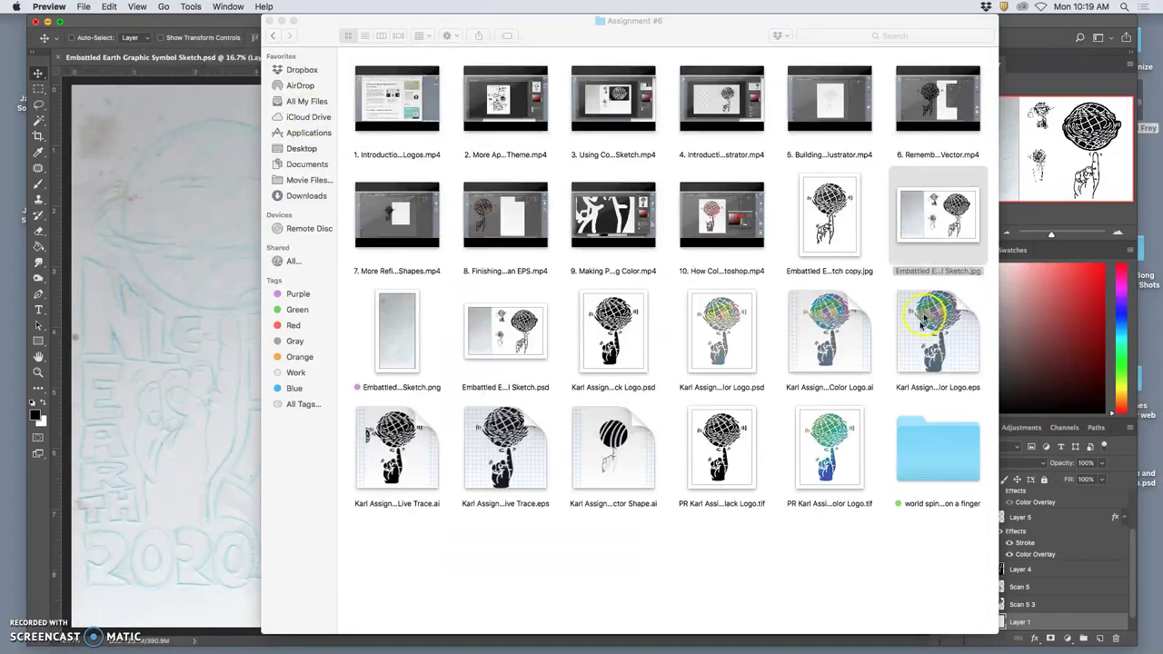
pyautogui.press('F11')
pyautogui.moveTo(935, 234)
pyautogui.mouseDown()
pyautogui.moveTo(939, 325)
pyautogui.moveTo(949, 288)
pyautogui.mouseUp()
pyautogui.rightClick(947, 286)
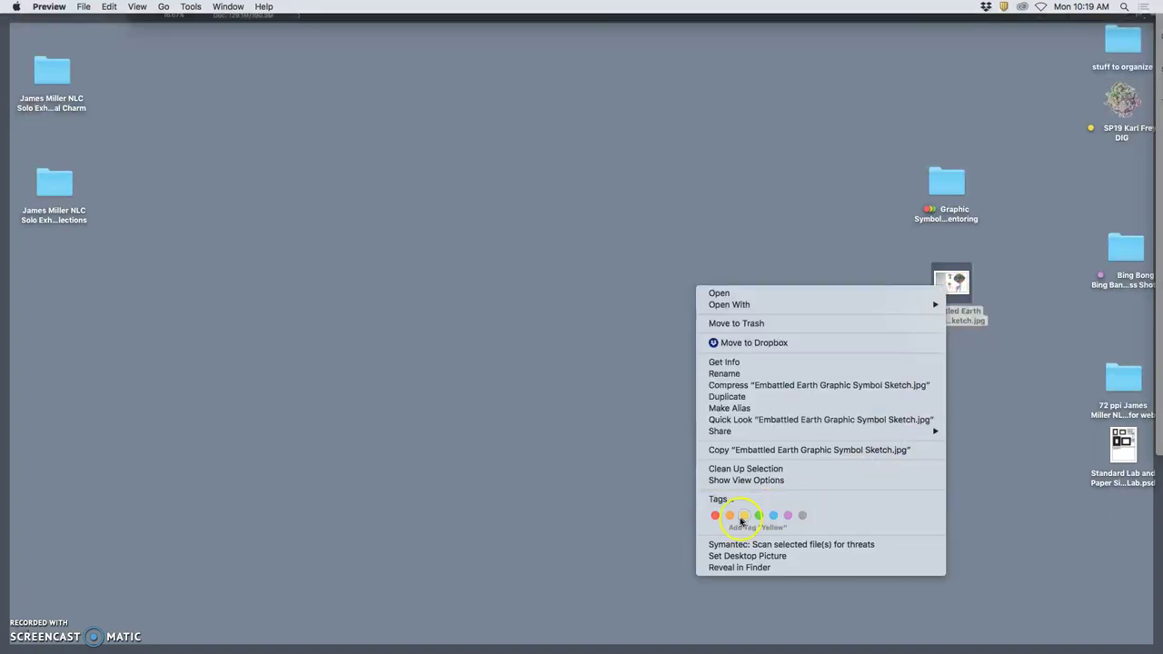
pyautogui.click(730, 518)
pyautogui.press('F11')
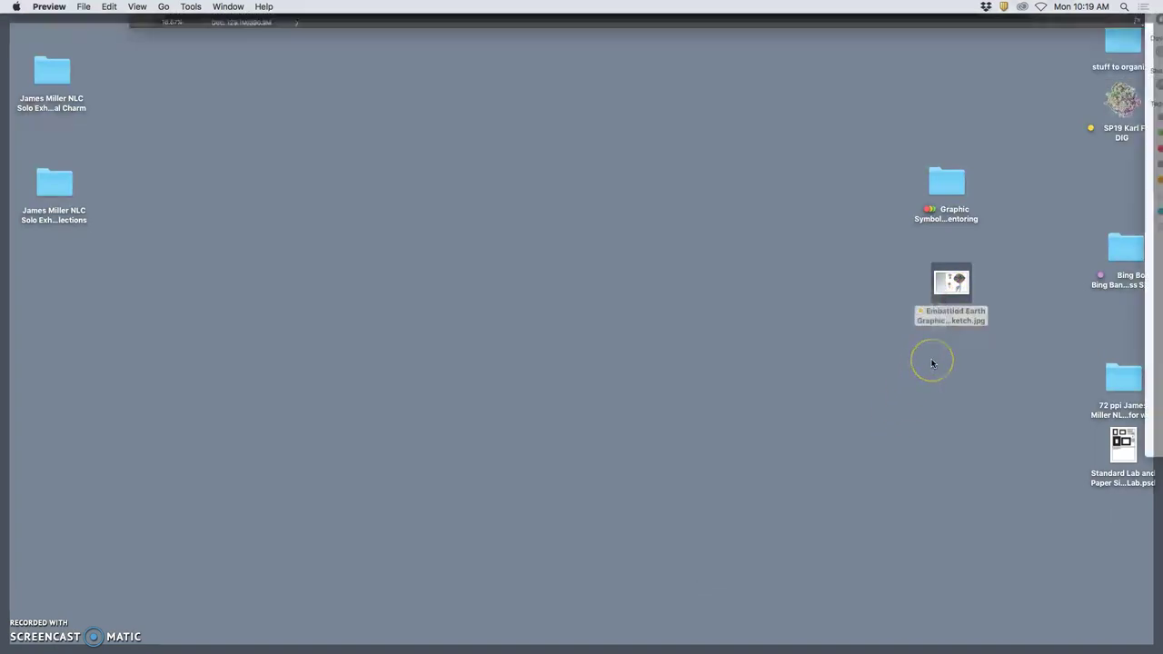
pyautogui.click(667, 401)
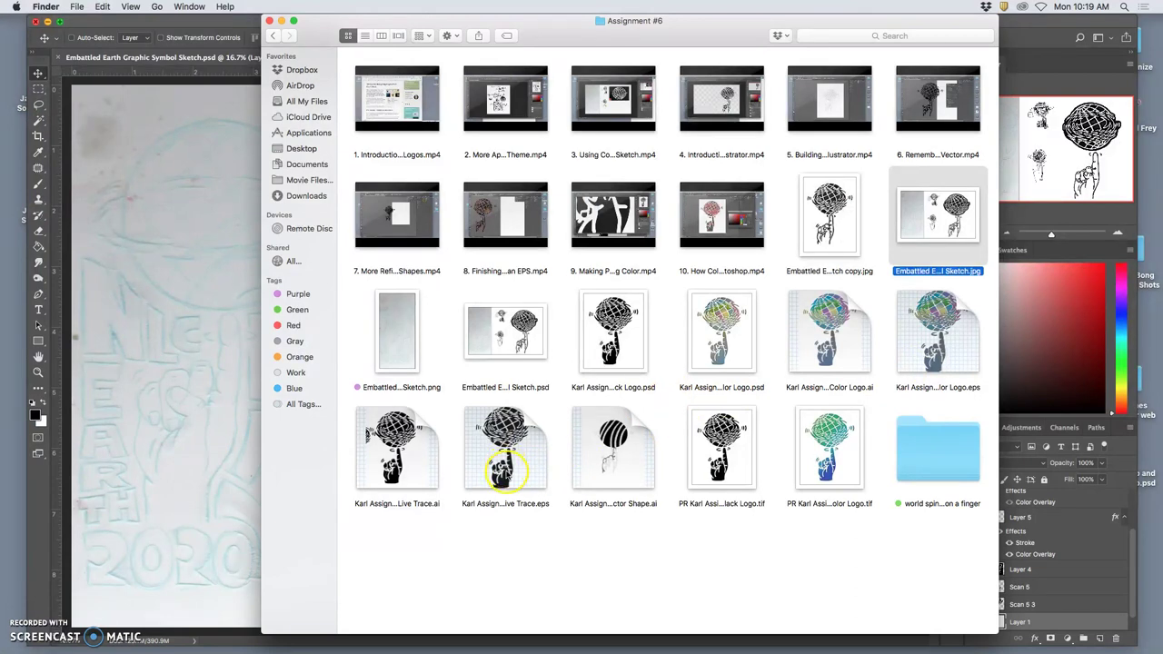
# Preview the Live Trace EPS, then open it in Adobe Illustrator CC 2018.
pyautogui.doubleClick(502, 467)
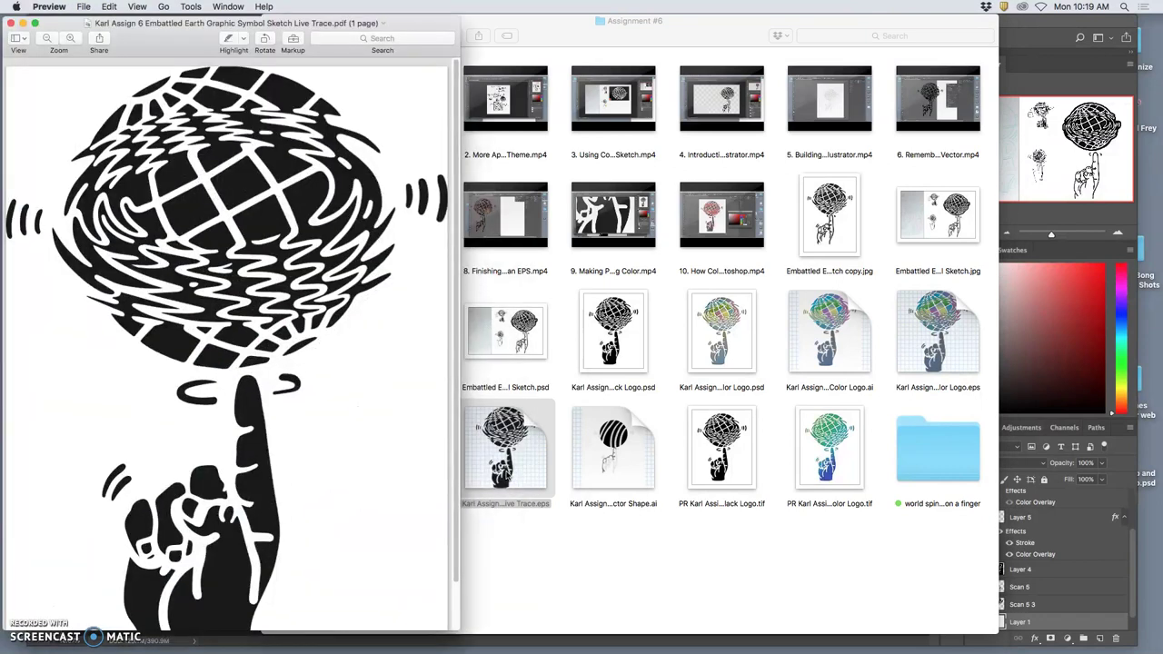
pyautogui.click(12, 24)
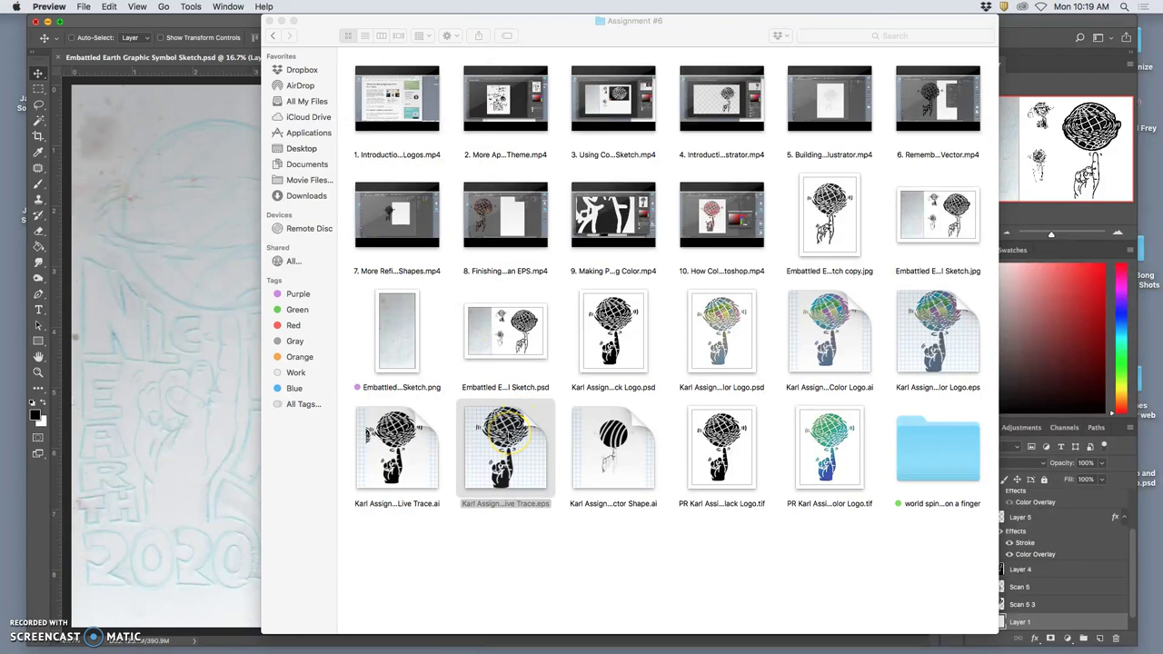
pyautogui.rightClick(509, 433)
pyautogui.moveTo(535, 400)
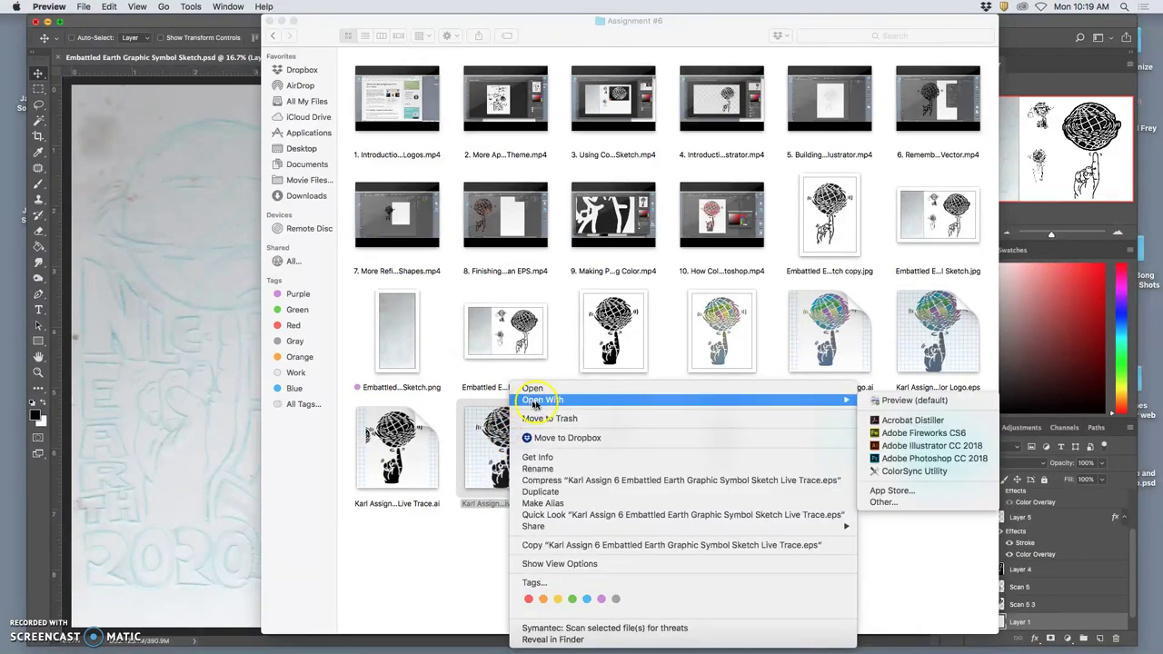
pyautogui.click(895, 445)
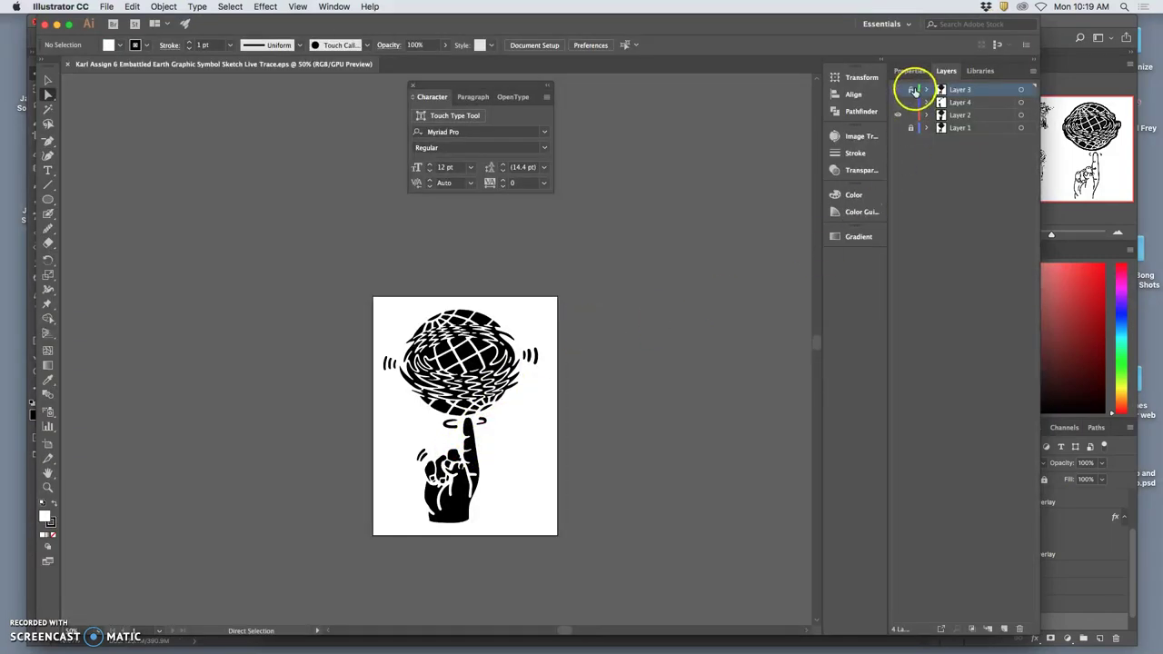
# Lock Layer 3, select Layer 2's artwork, and dock the Character panel with Paragraph and OpenType.
pyautogui.click(911, 90)
pyautogui.press('super+equal')
pyautogui.press('super+equal')
pyautogui.press('super+equal')
pyautogui.press('super+equal')
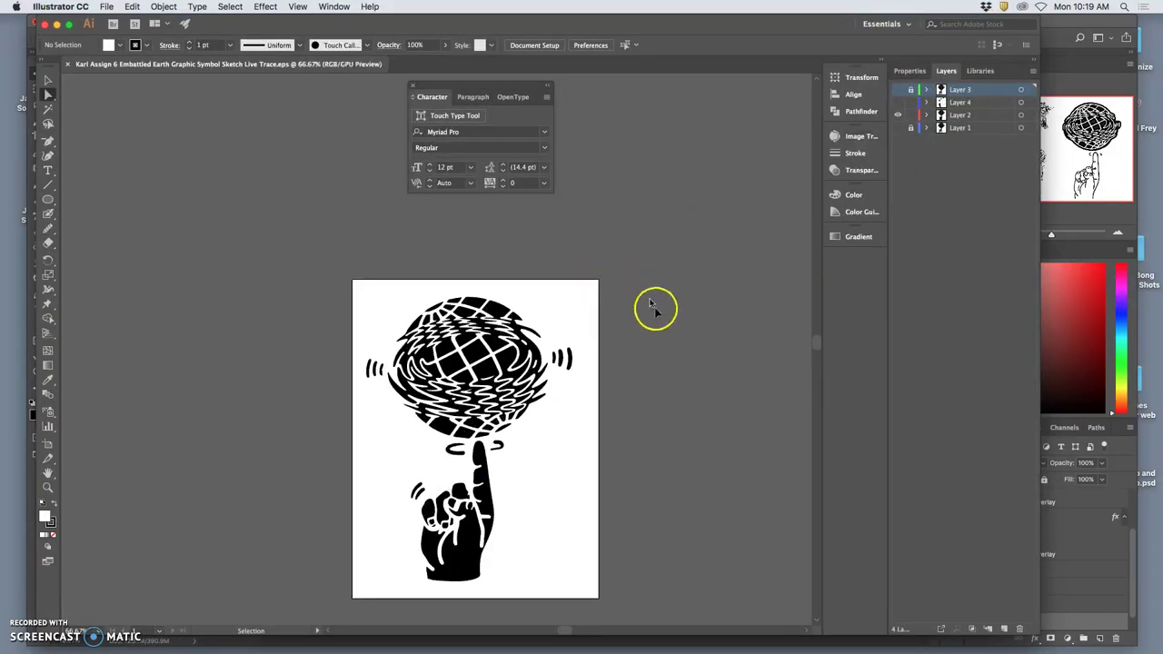
pyautogui.scroll(-15, 669, 350)
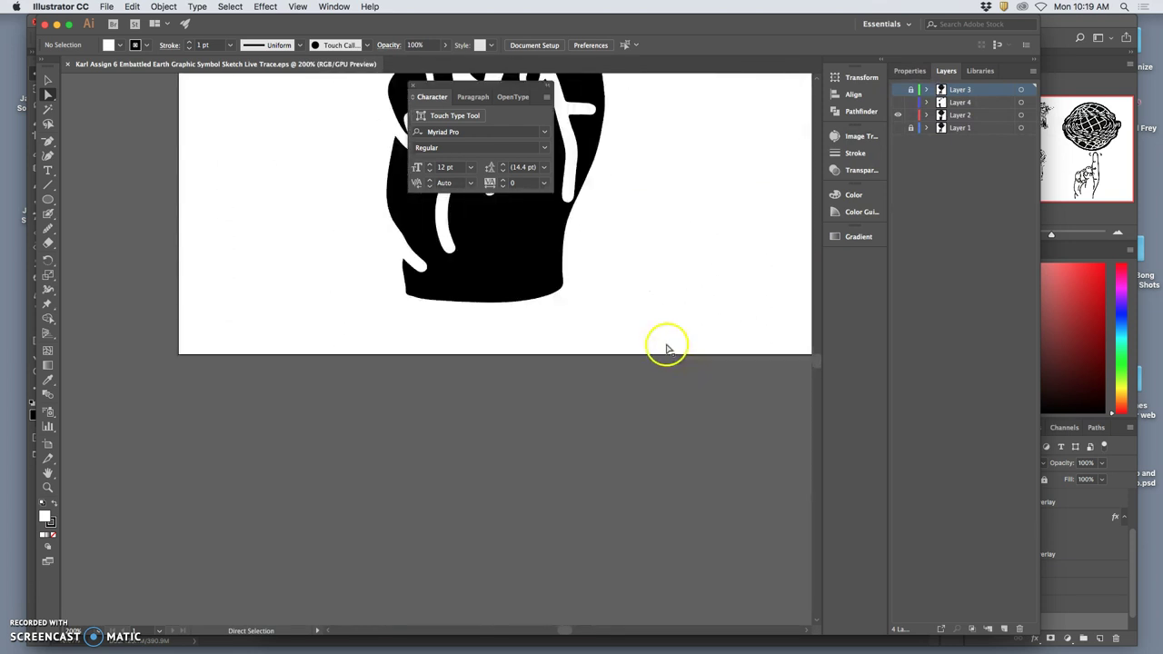
pyautogui.press('super+equal')
pyautogui.press('super+equal')
pyautogui.press('super+equal')
pyautogui.press('super+equal')
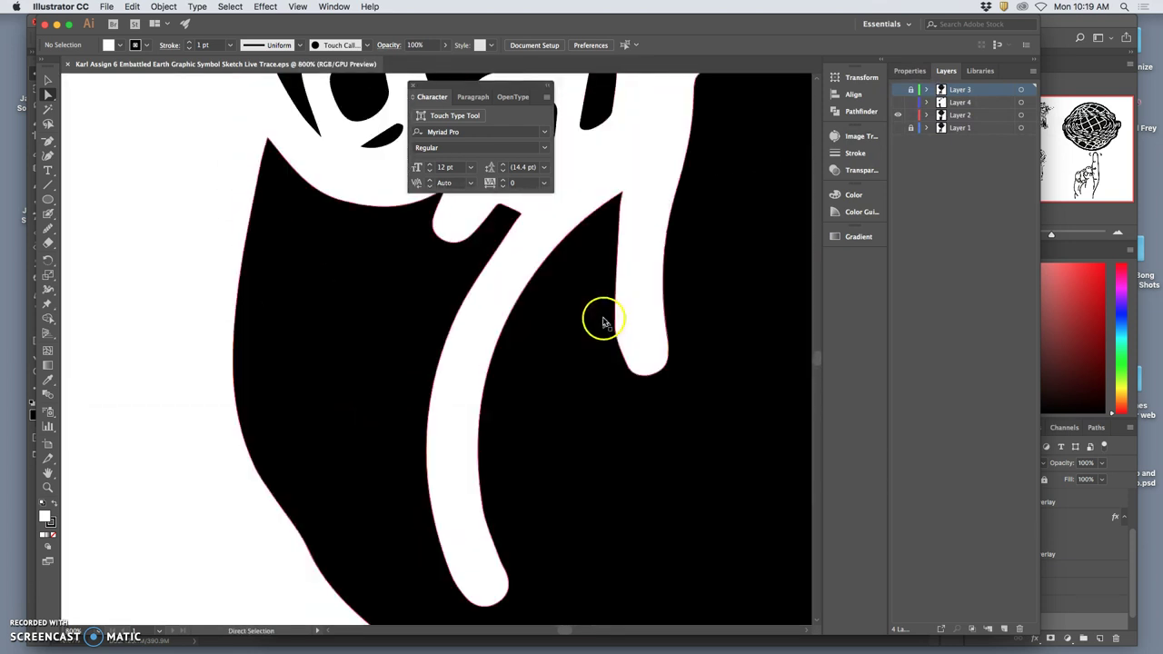
pyautogui.press('super+minus')
pyautogui.press('super+minus')
pyautogui.press('super+minus')
pyautogui.press('super+minus')
pyautogui.press('super+minus')
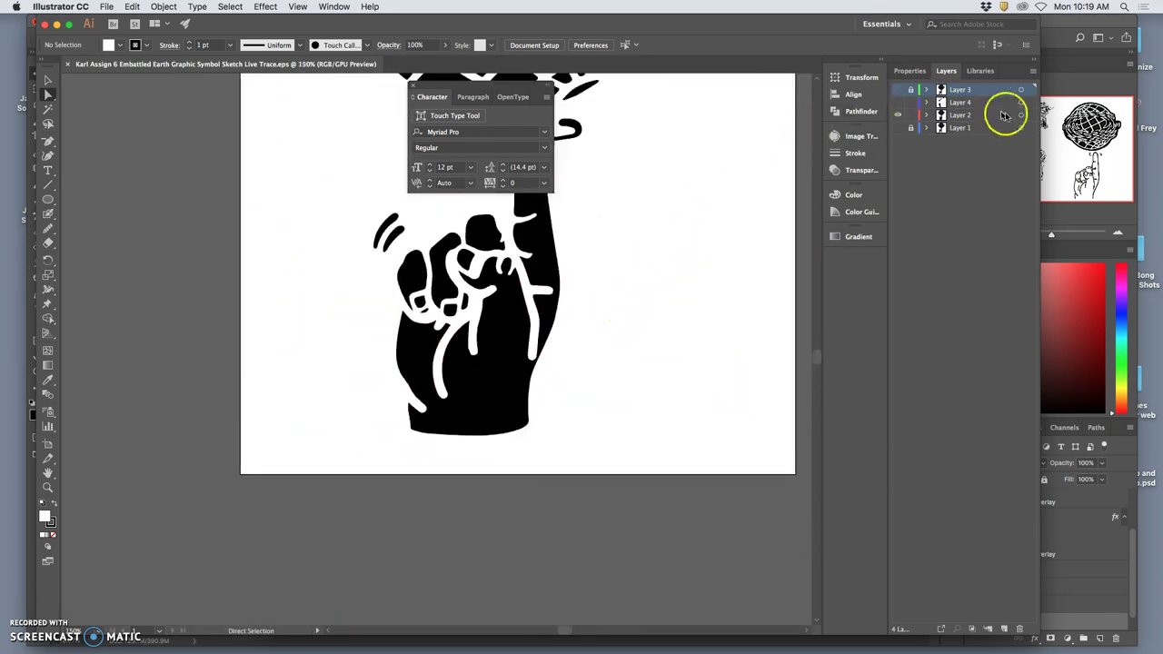
pyautogui.click(1022, 115)
pyautogui.press('super+minus')
pyautogui.press('super+minus')
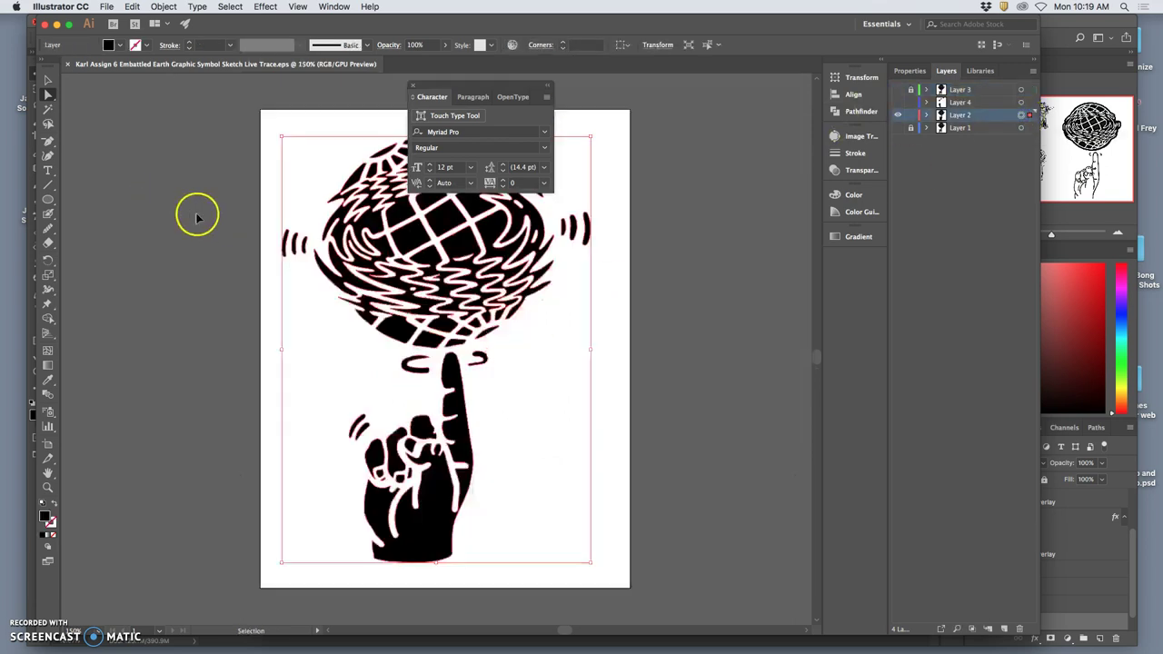
pyautogui.moveTo(433, 95); pyautogui.dragTo(842, 261)
pyautogui.click(48, 81)
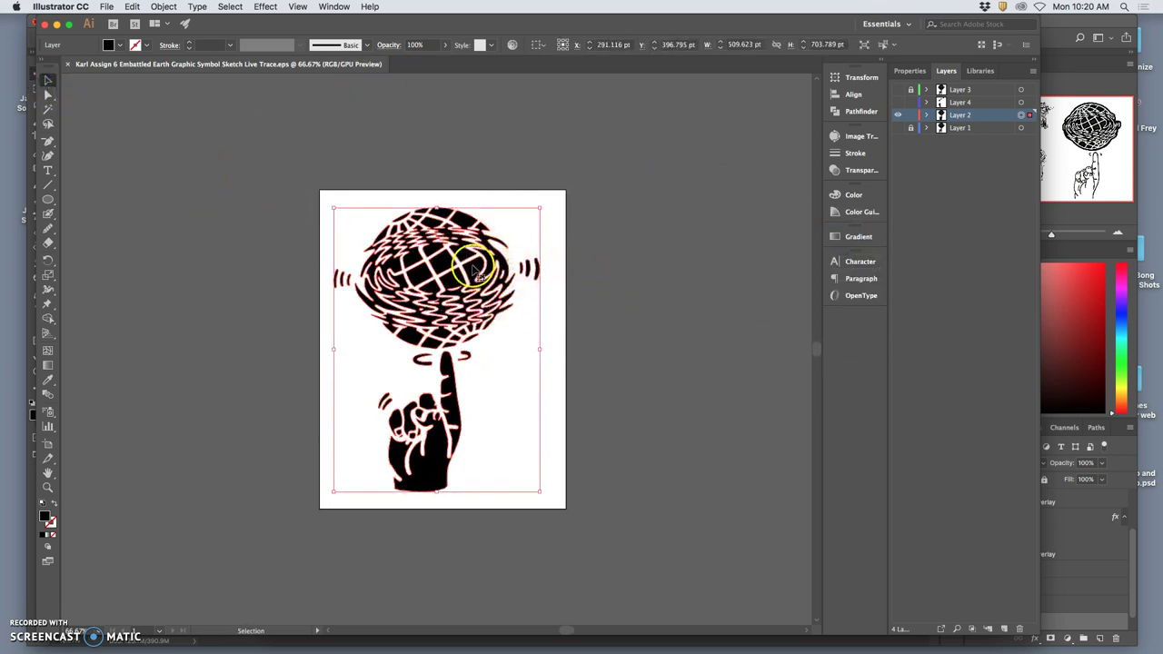
# Drag the globe-on-finger artwork right of the artboard, deselect it, and zoom to 200% to check edges.
pyautogui.moveTo(482, 269); pyautogui.dragTo(722, 251)
pyautogui.click(753, 511)
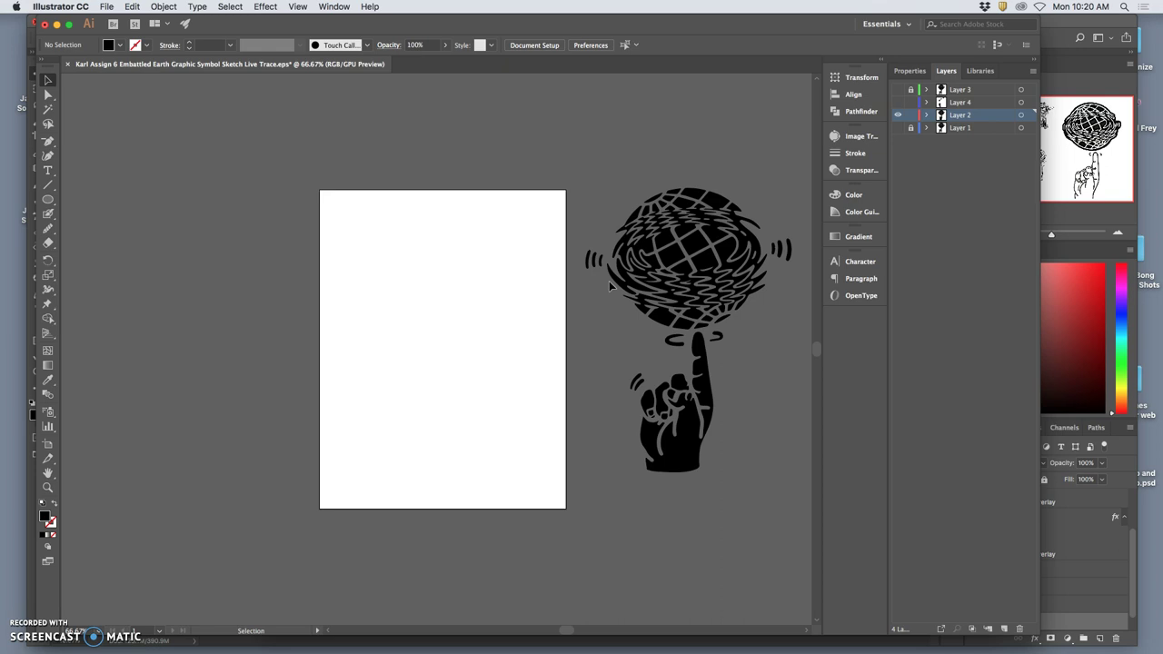
pyautogui.press('a')
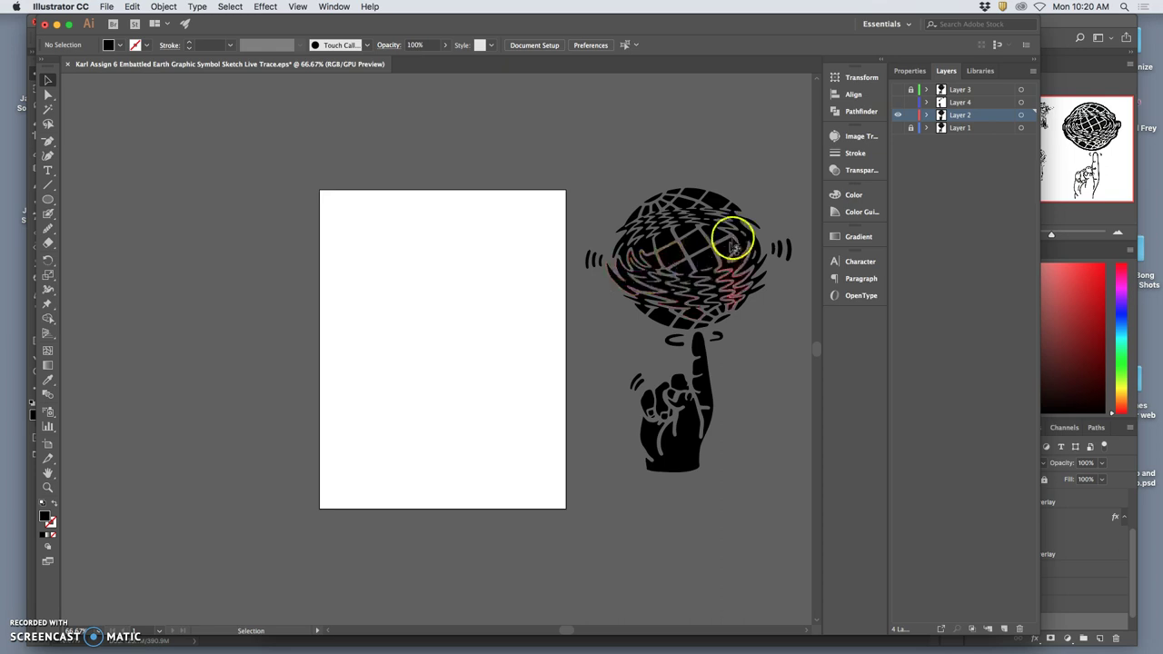
pyautogui.press('super+equal')
pyautogui.press('super+equal')
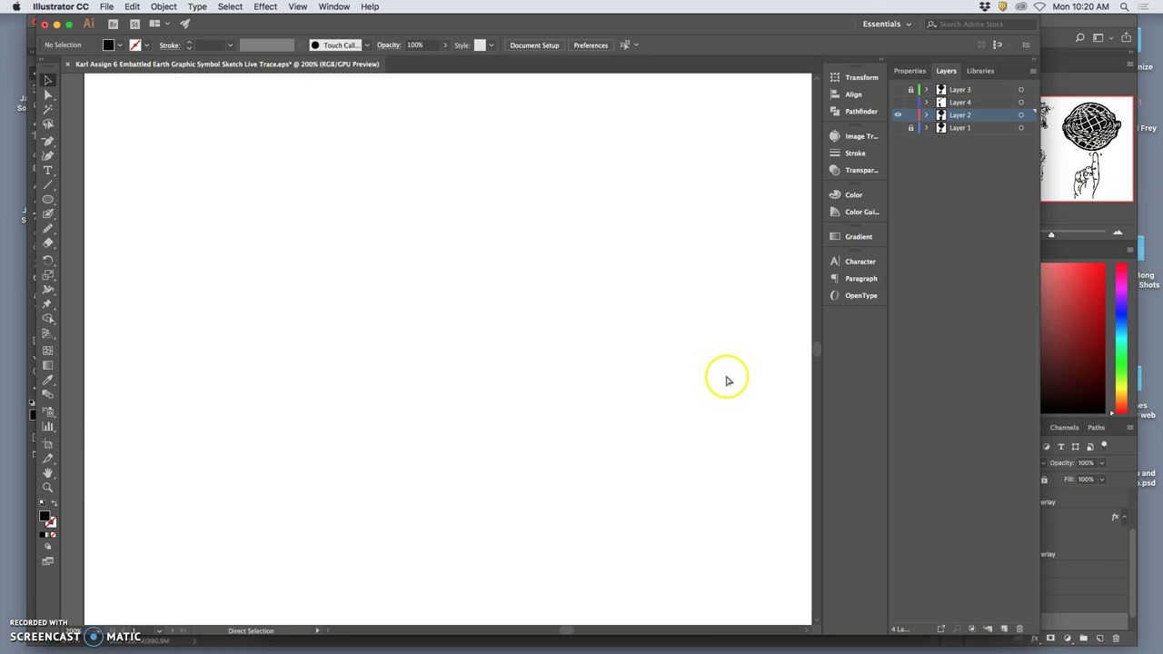
pyautogui.hscroll(15, 717, 377)
pyautogui.press('super+equal')
pyautogui.press('super+equal')
pyautogui.press('super+equal')
pyautogui.press('super+equal')
pyautogui.scroll(10, 714, 377)
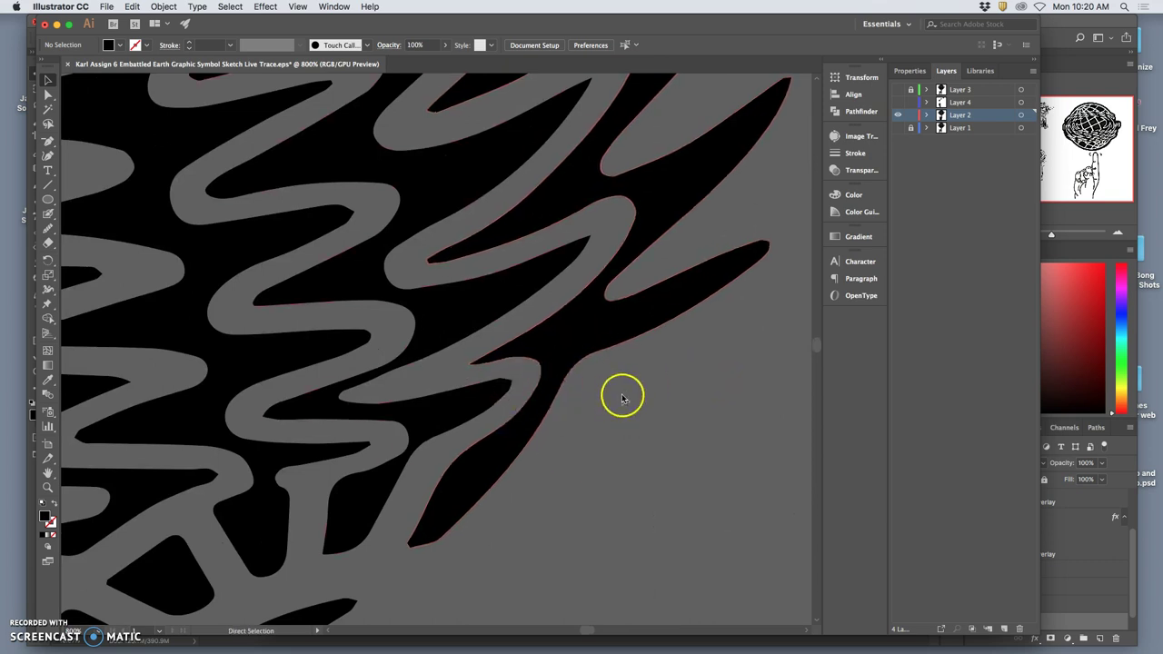
pyautogui.press('super+minus')
pyautogui.press('super+minus')
pyautogui.press('super+minus')
pyautogui.press('super+minus')
pyautogui.press('super+minus')
pyautogui.press('super+minus')
pyautogui.press('super+minus')
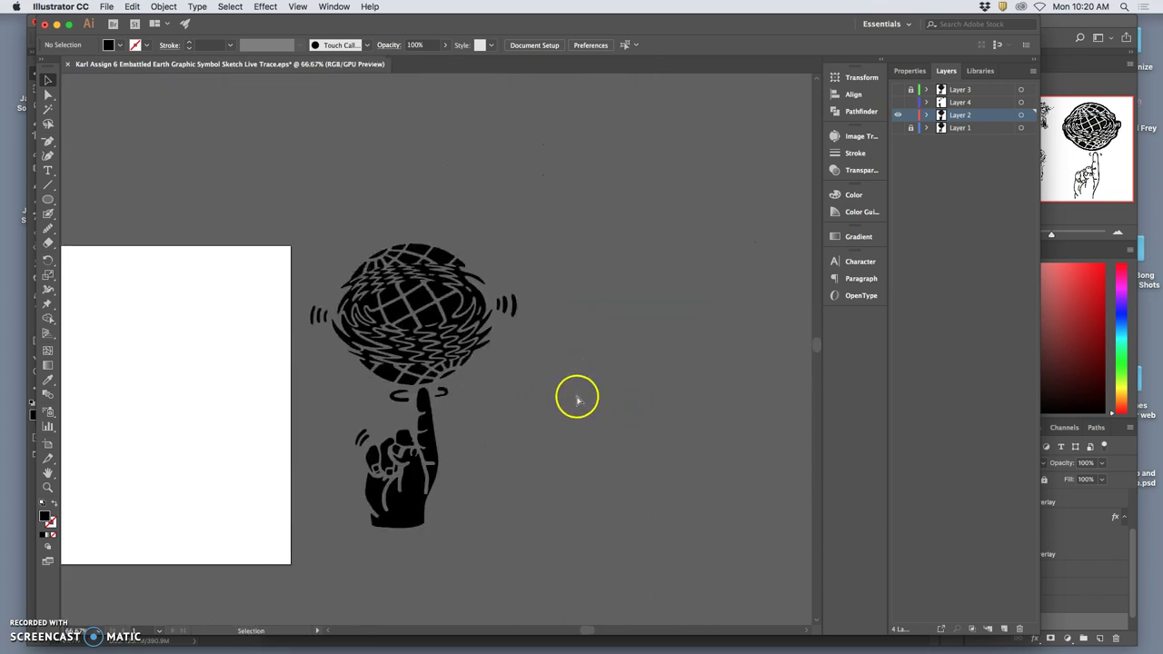
pyautogui.hscroll(-5, 577, 400)
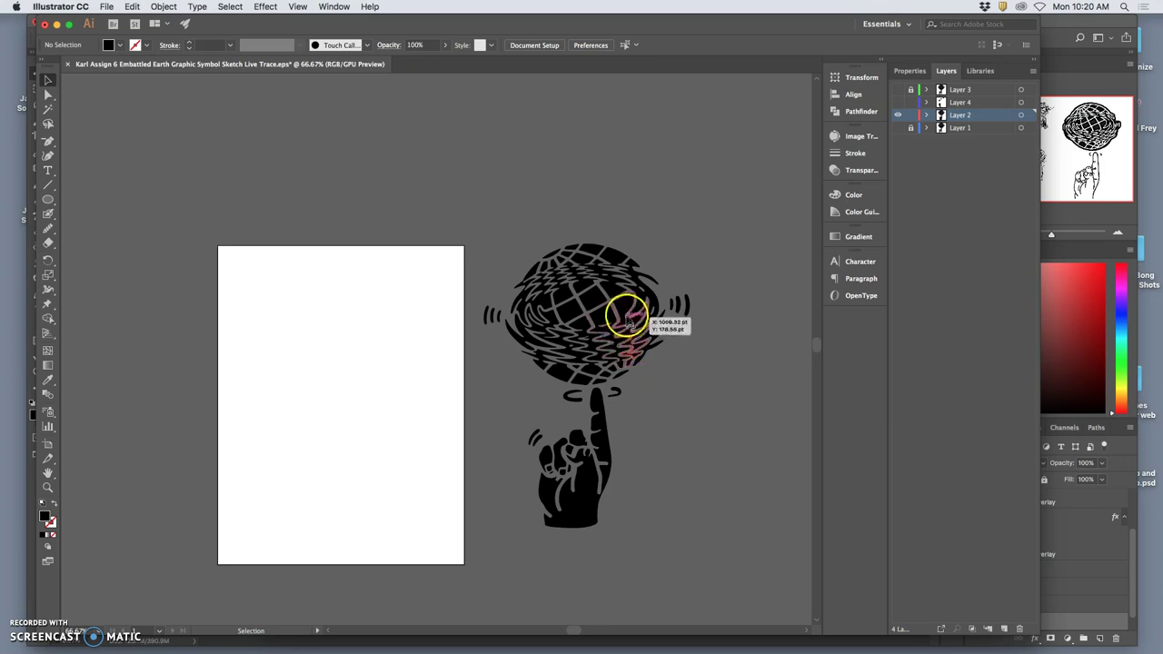
# Begin saving the traced logo under a new name, then cancel that save.
pyautogui.click(106, 6)
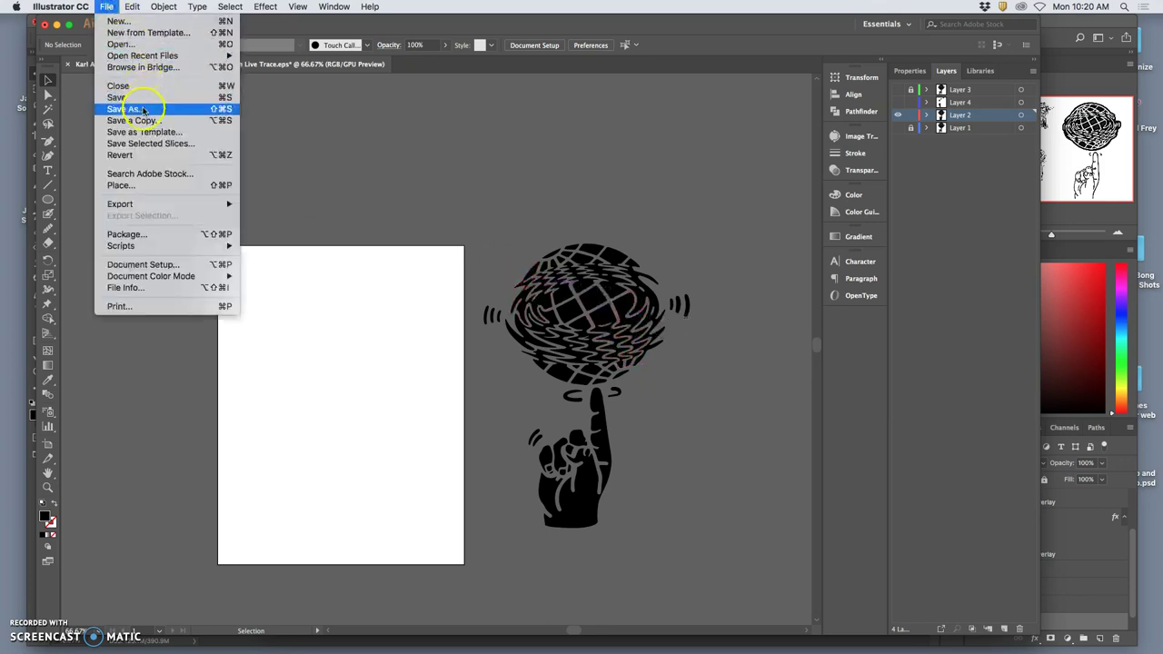
pyautogui.click(495, 210)
pyautogui.press('super+shift+s')
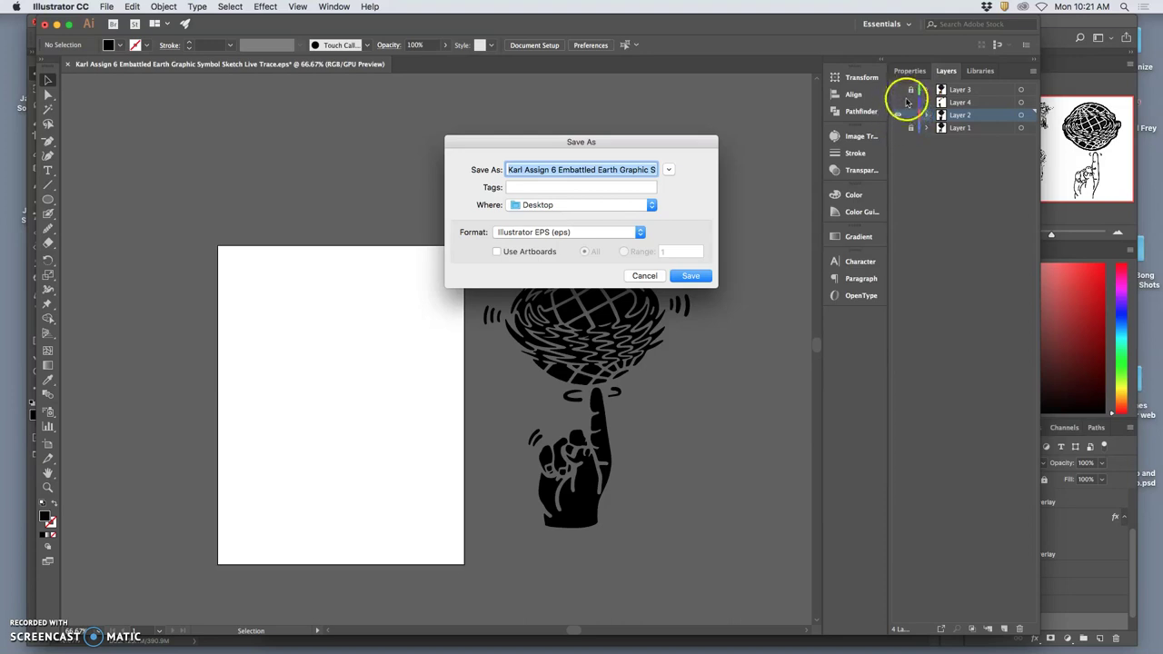
pyautogui.click(647, 276)
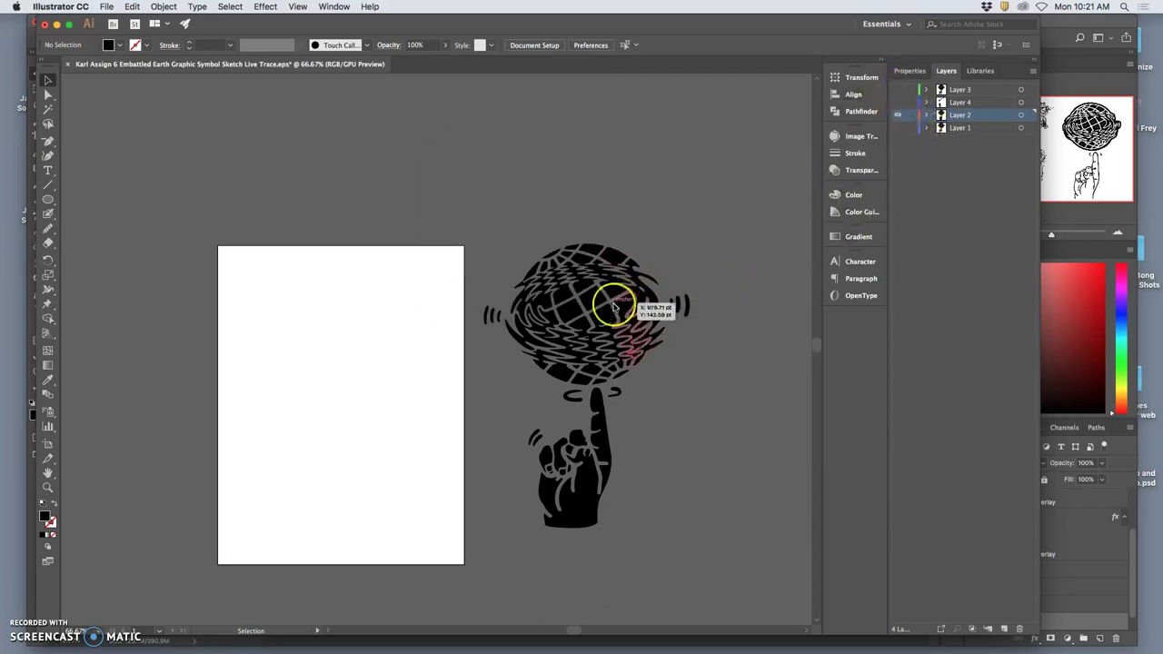
# Save the Live Trace artwork as an Illustrator CC EPS and close the document.
pyautogui.click(106, 6)
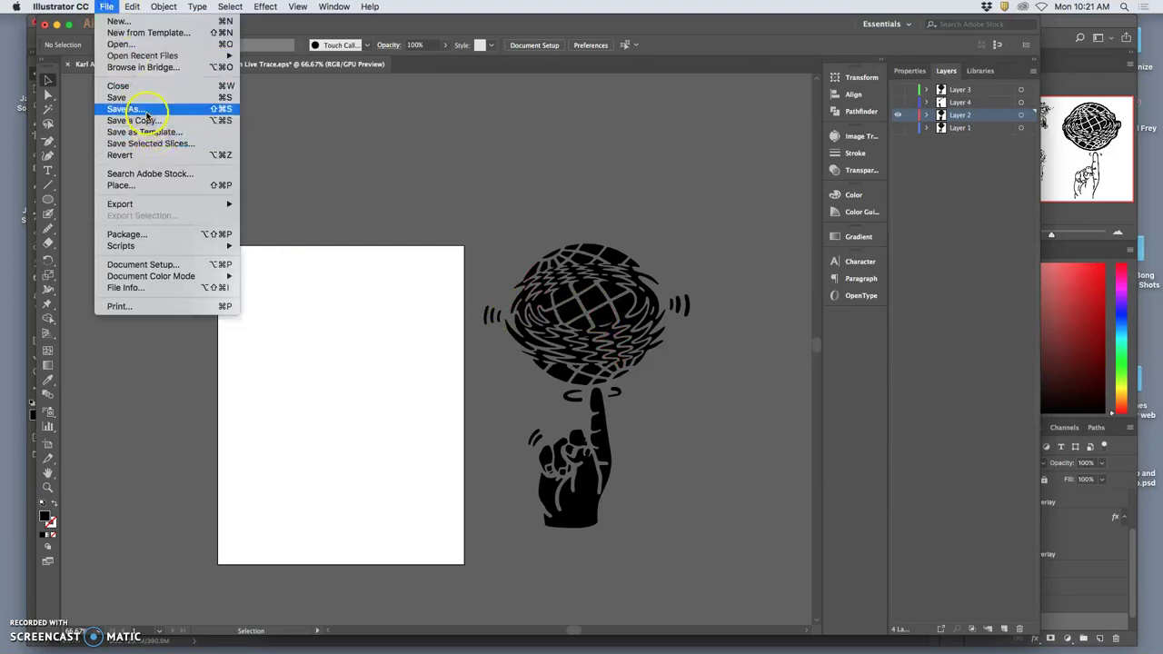
pyautogui.click(145, 111)
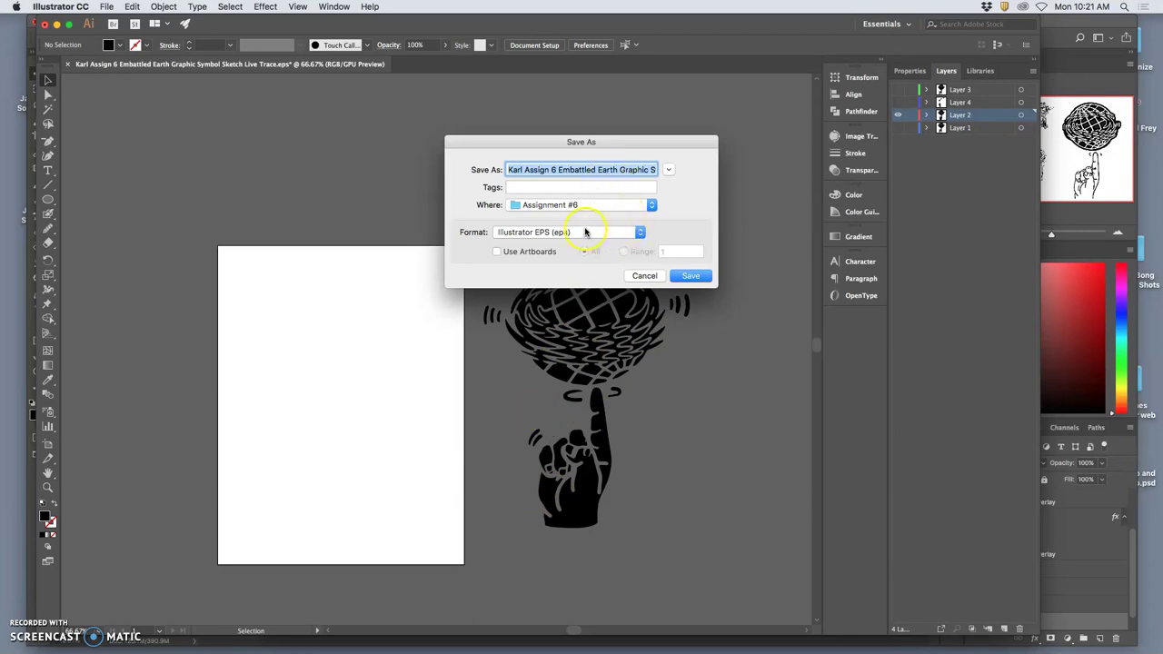
pyautogui.click(691, 276)
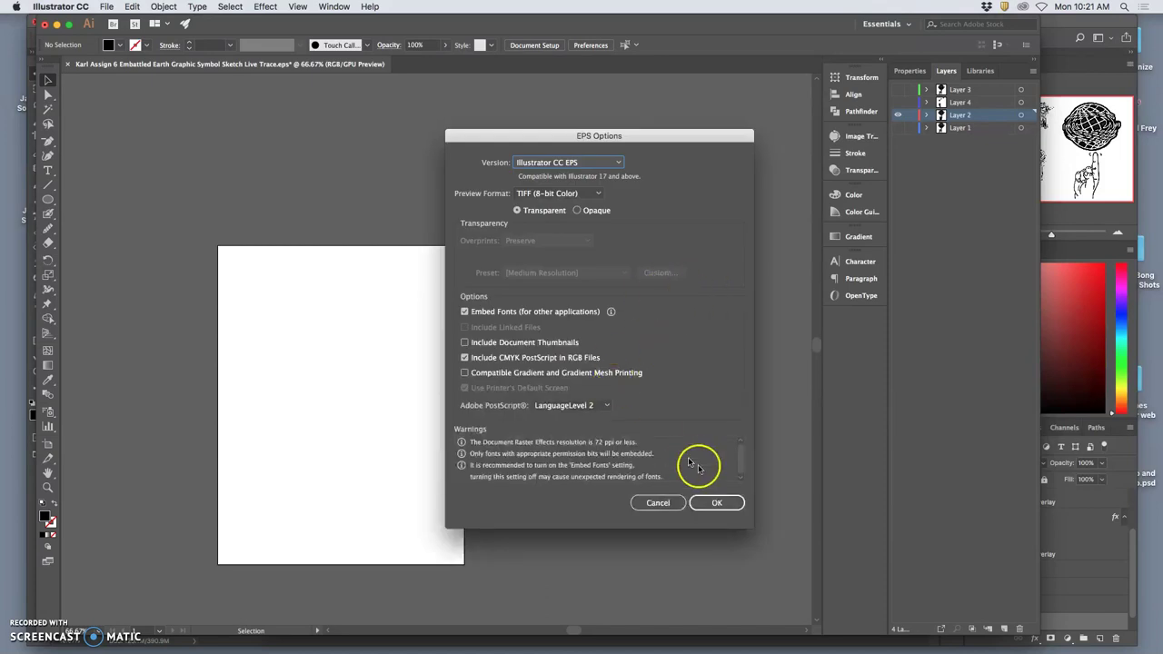
pyautogui.click(707, 501)
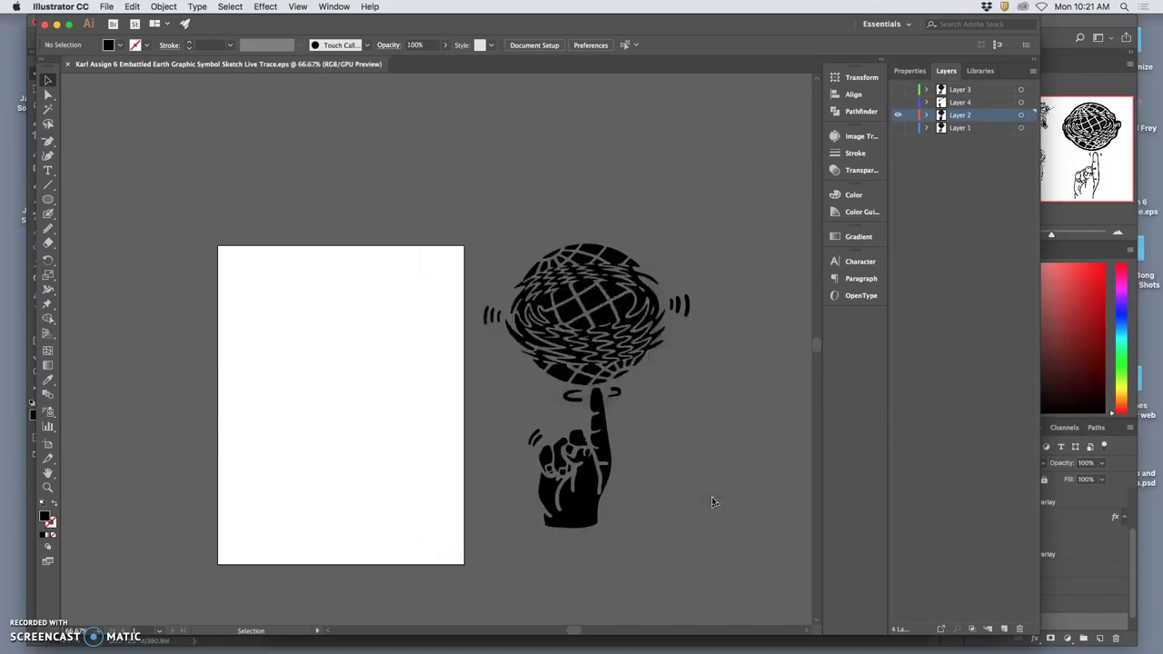
pyautogui.click(65, 65)
# Hide Illustrator, switch to Photoshop, close the Embattled Earth sketch document, and choose File > New.
pyautogui.click(56, 24)
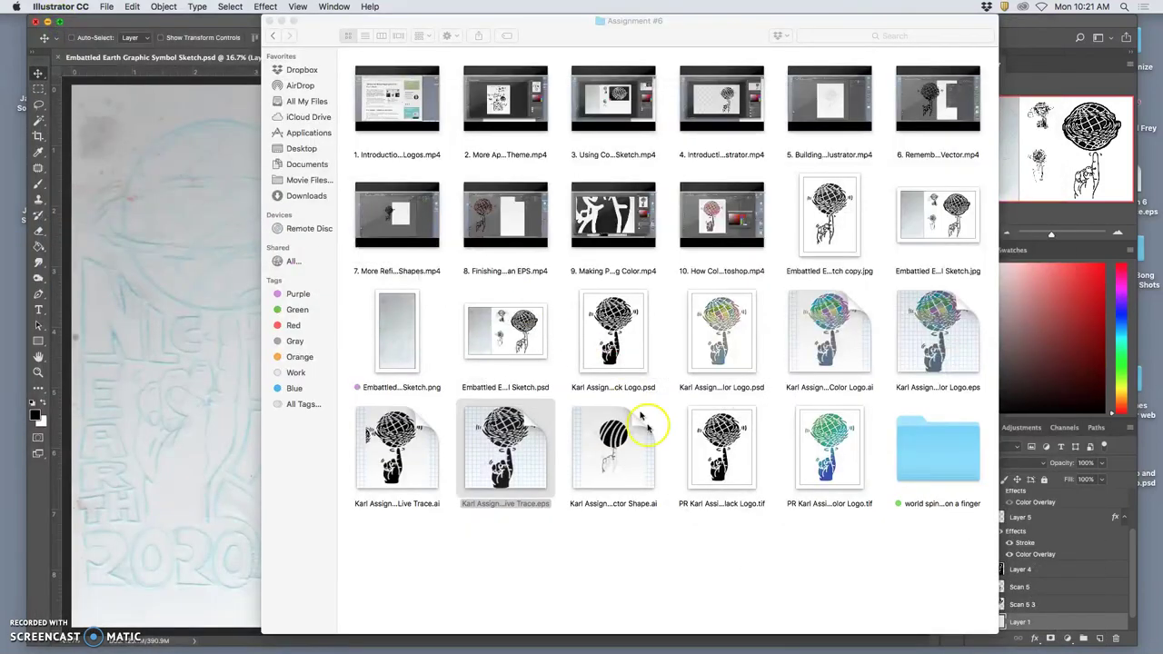
pyautogui.click(677, 533)
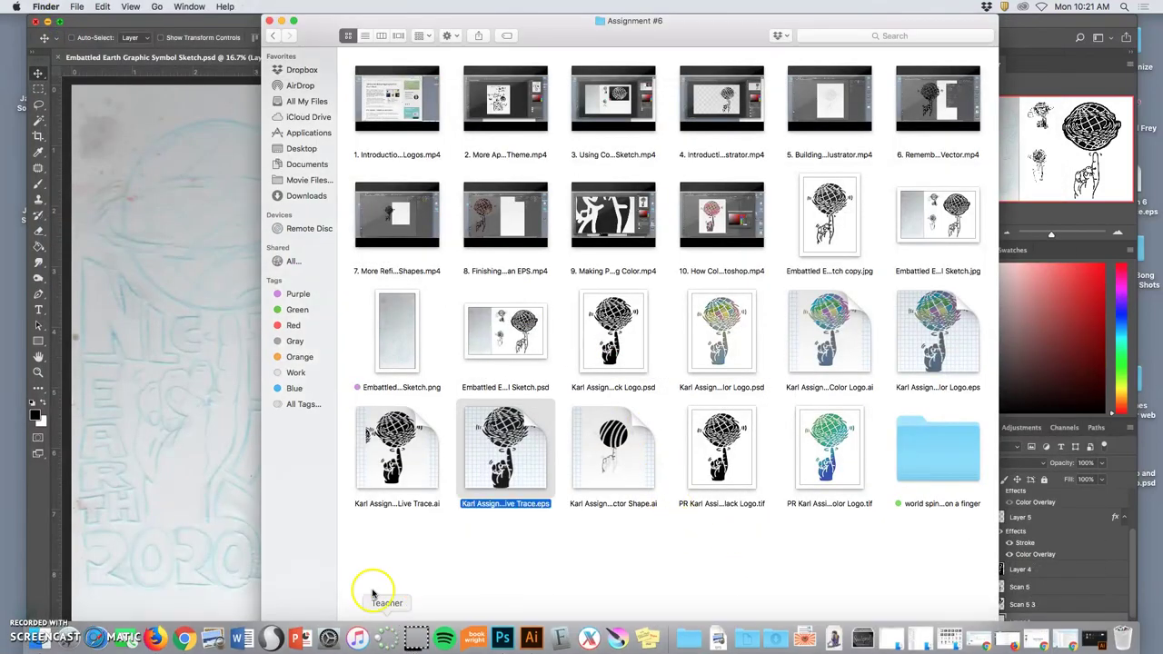
pyautogui.click(178, 24)
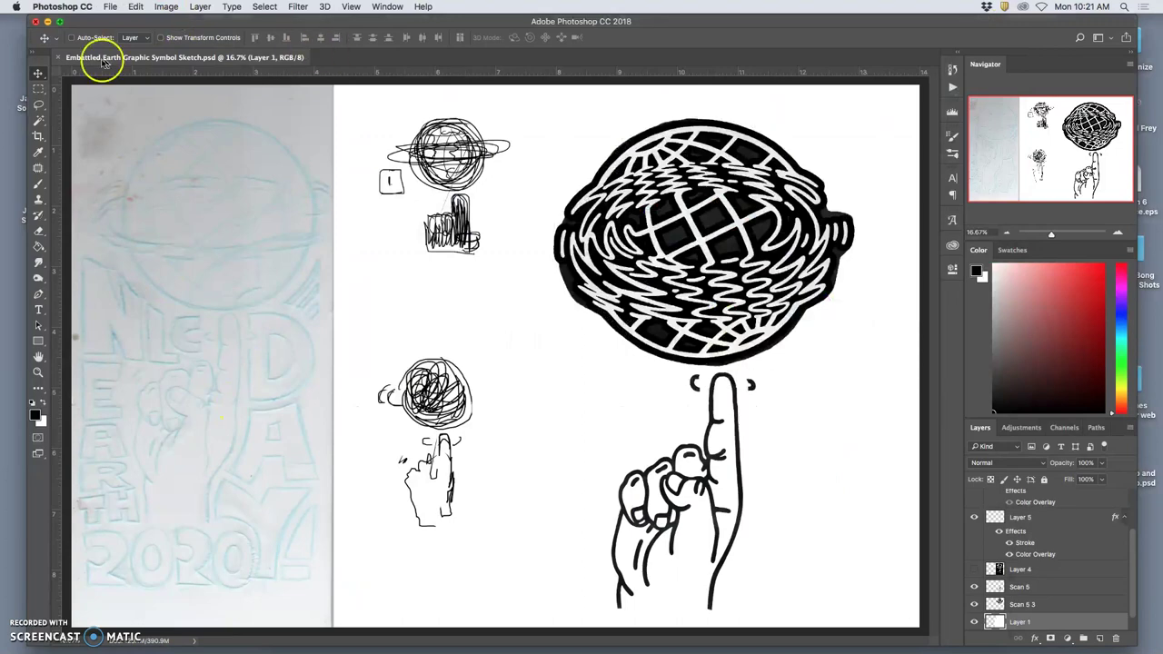
pyautogui.click(60, 57)
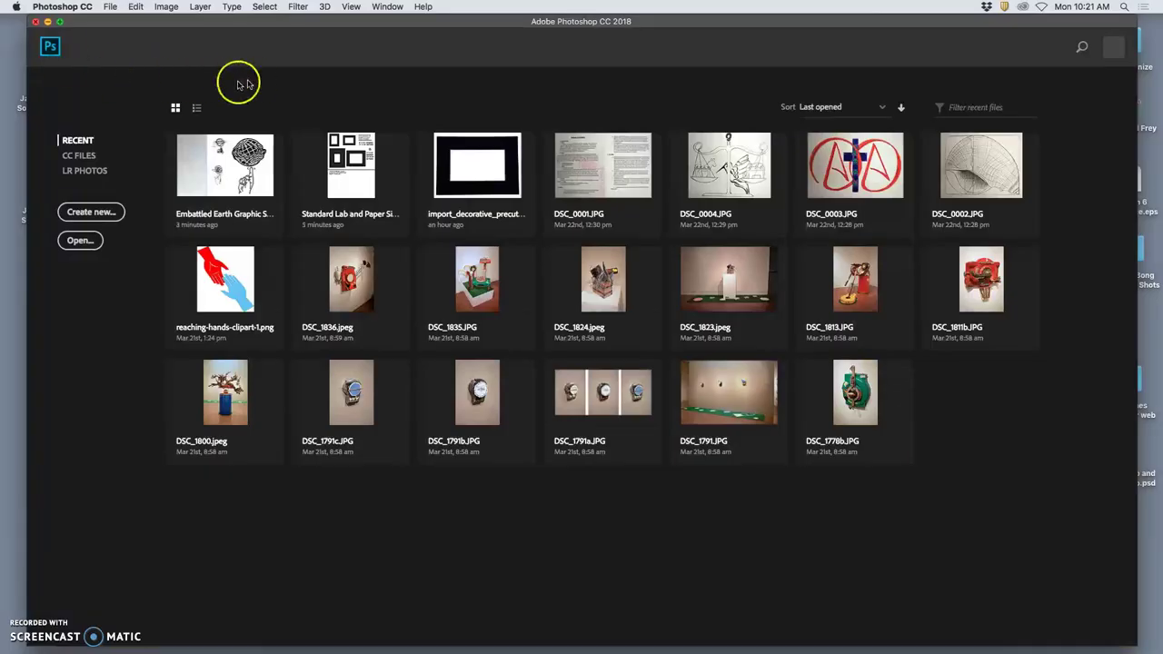
pyautogui.click(110, 7)
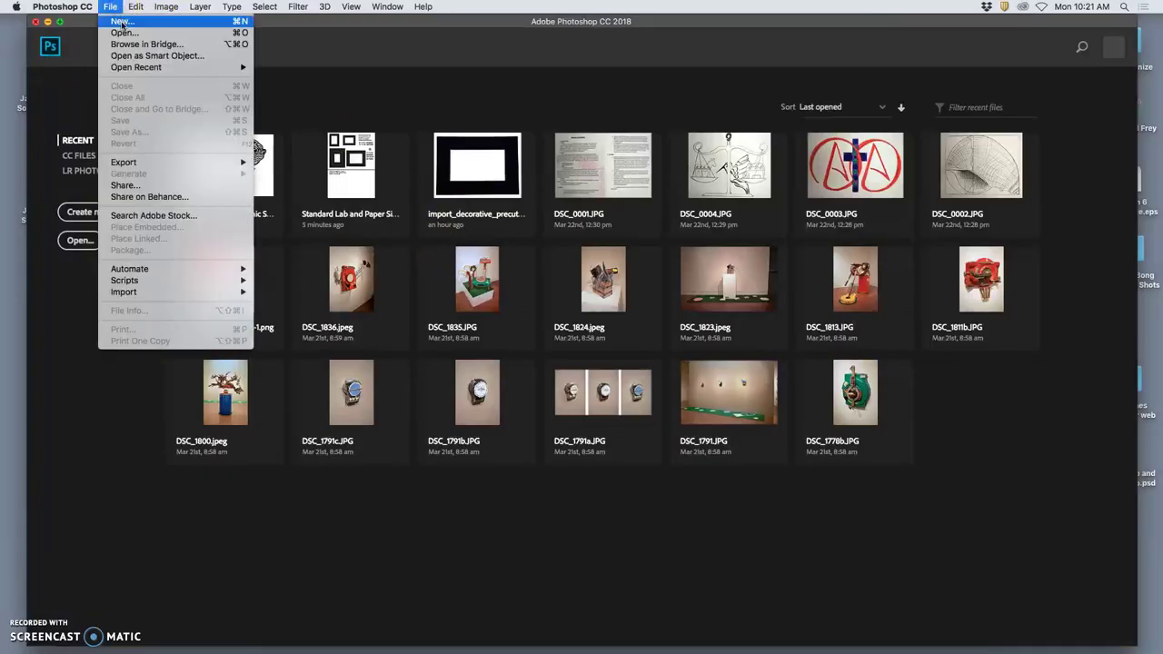
pyautogui.click(125, 23)
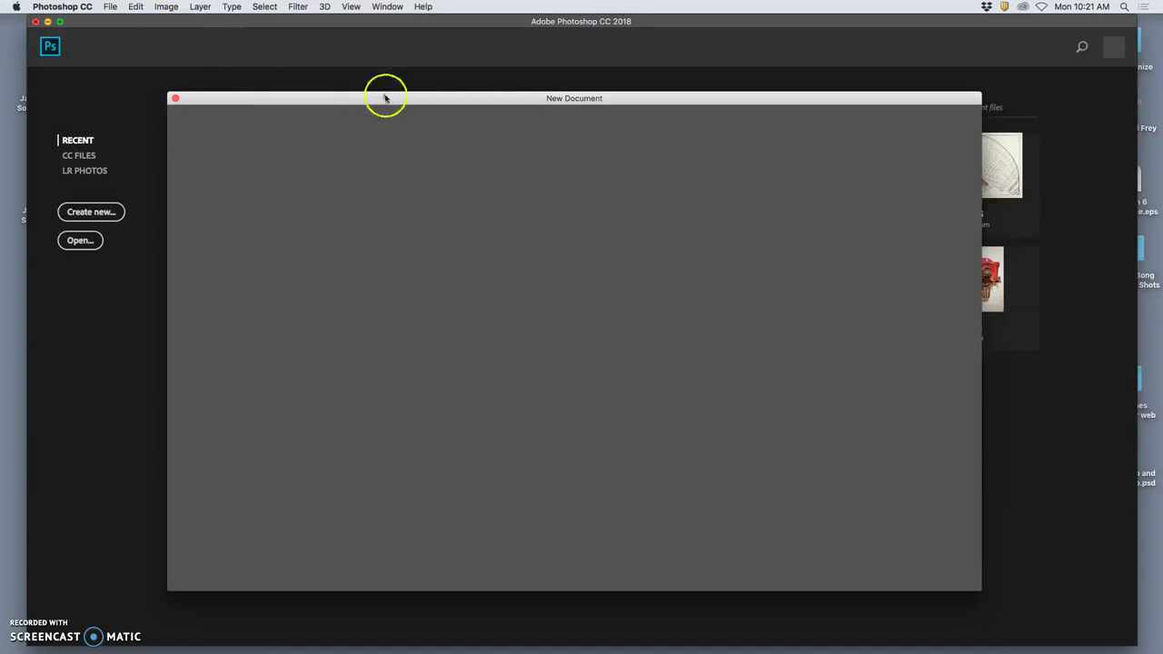
# Create a document from the 10 x 8 in @ 350 ppi preset, switched to portrait 8 × 10 inches.
pyautogui.moveTo(389, 98); pyautogui.dragTo(362, 86)
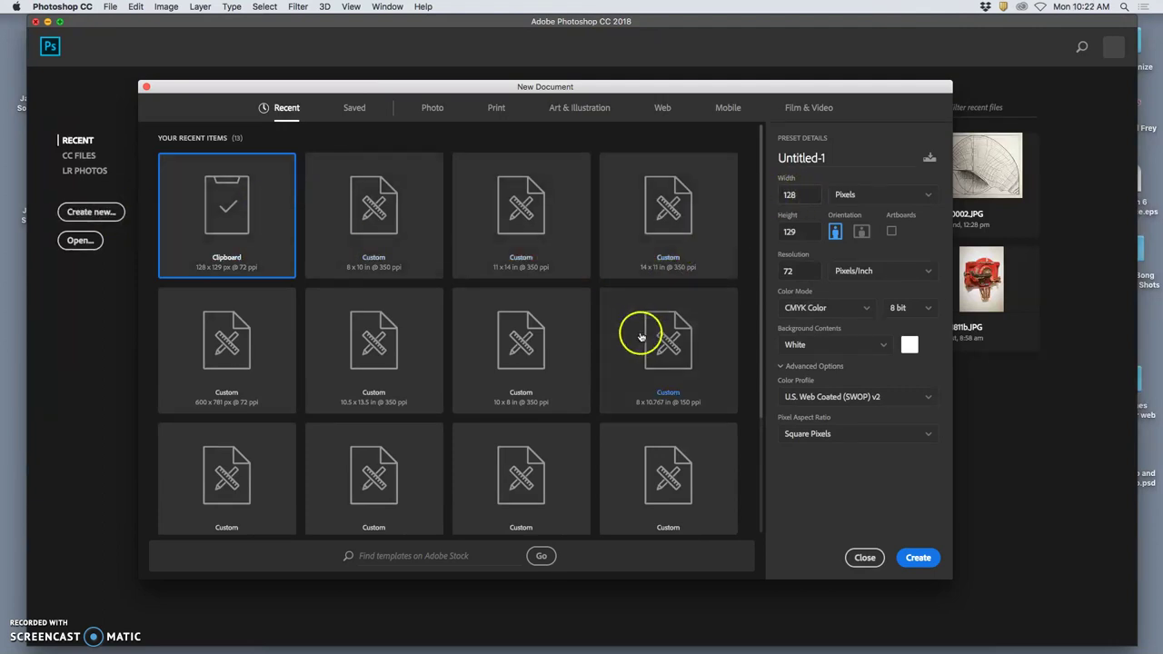
pyautogui.click(542, 378)
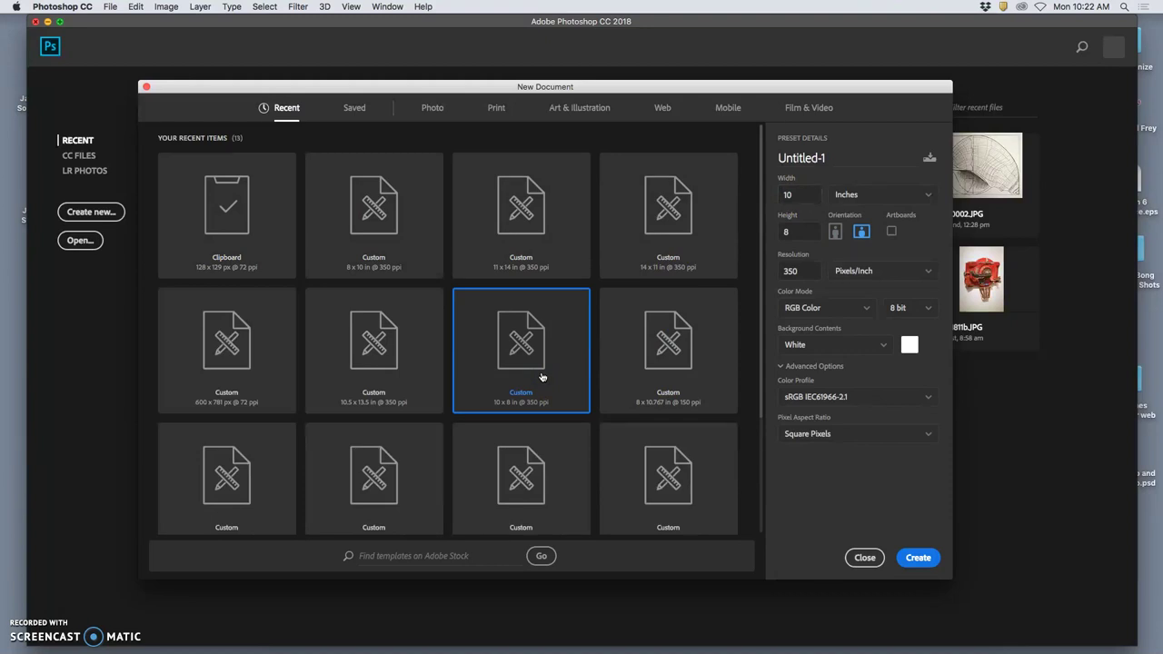
pyautogui.click(519, 372)
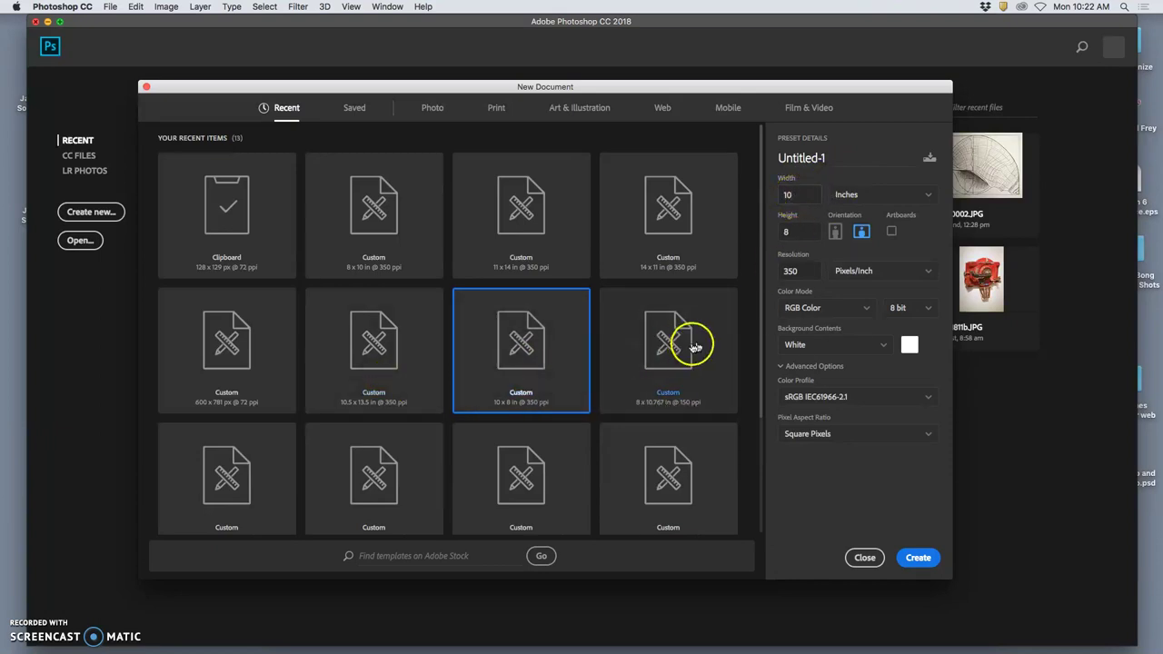
pyautogui.click(837, 233)
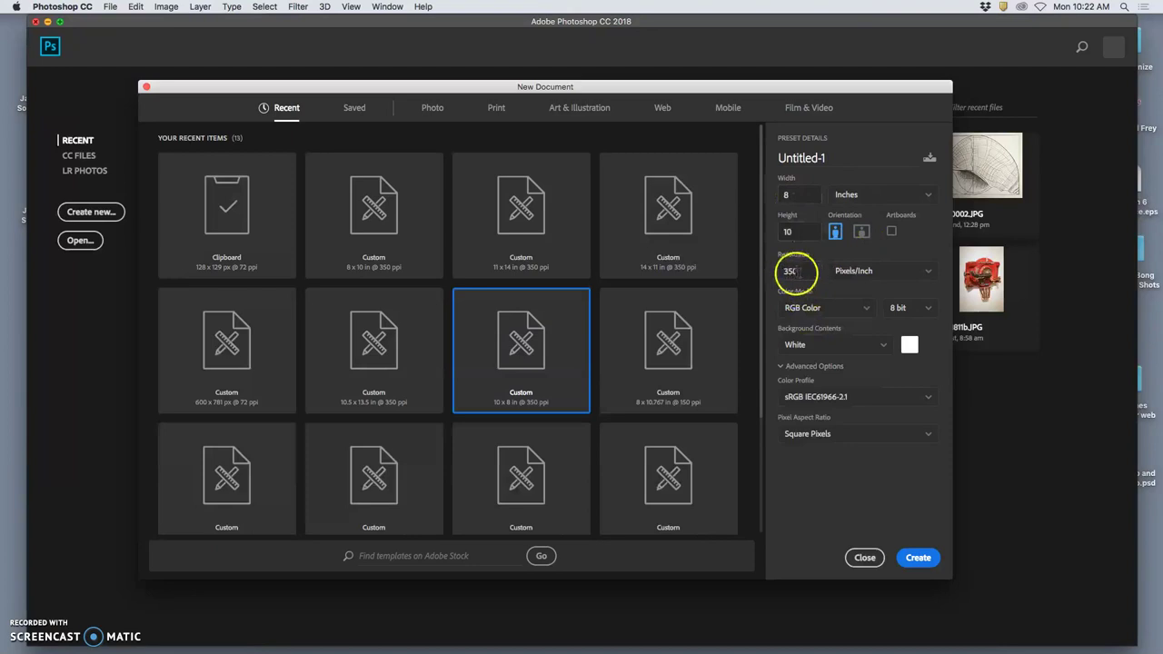
pyautogui.click(790, 271)
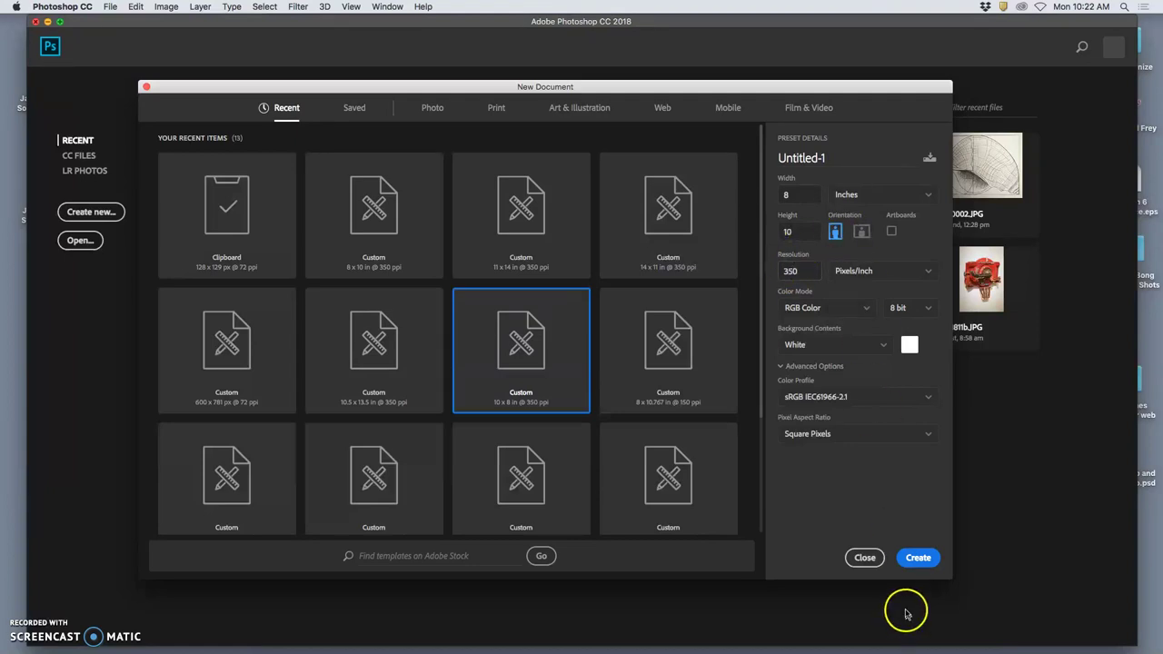
pyautogui.click(920, 558)
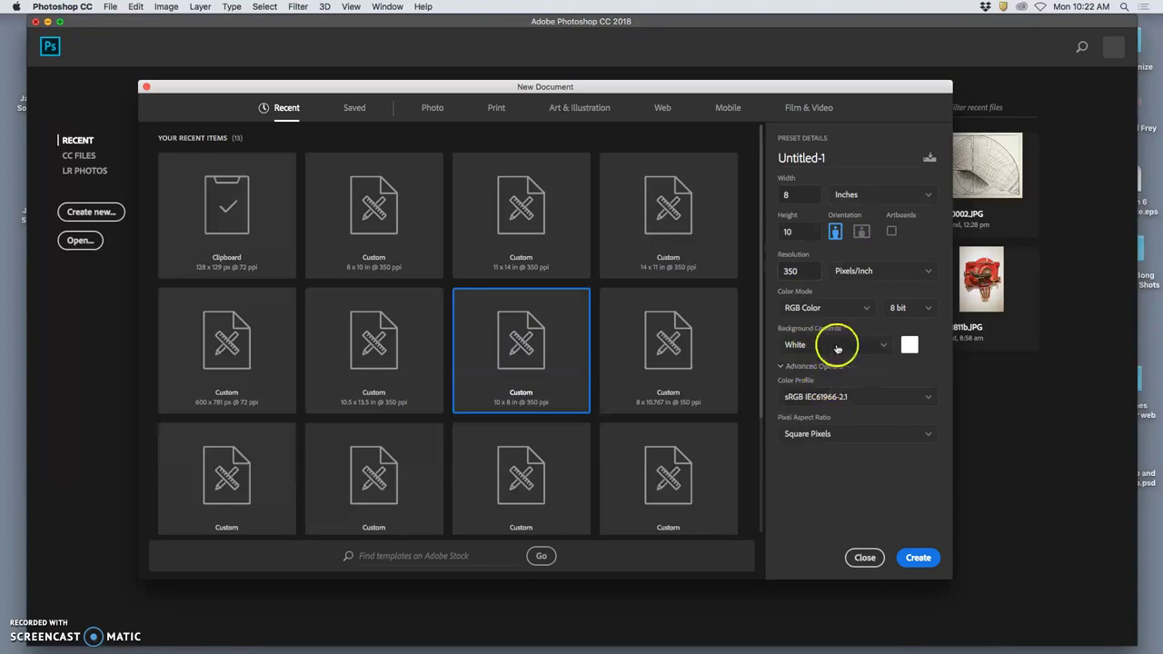
pyautogui.click(917, 558)
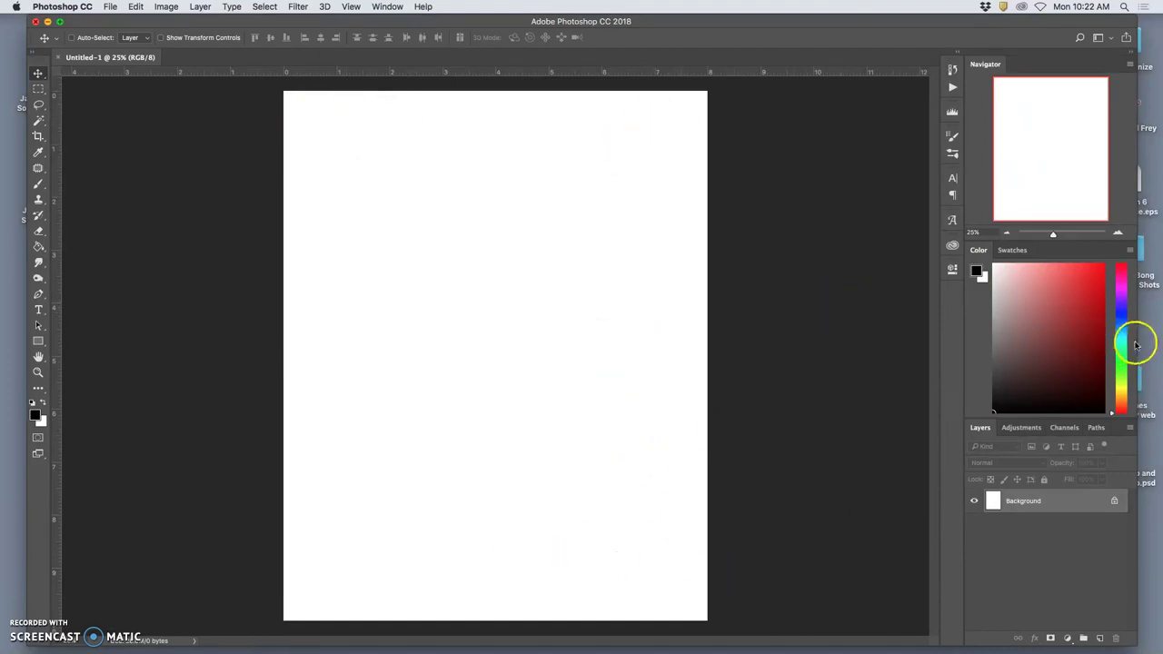
# Narrow the Photoshop window and open the desktop Live Trace EPS with Adobe Photoshop CC 2018.
pyautogui.moveTo(1137, 340); pyautogui.dragTo(1053, 342)
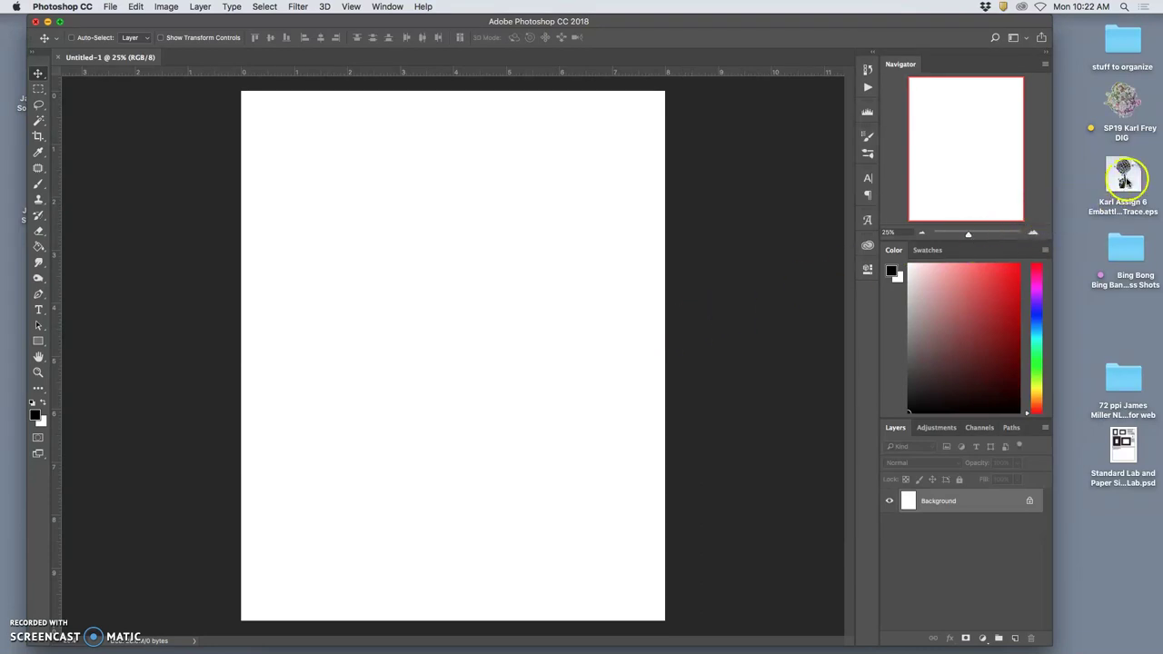
pyautogui.rightClick(1124, 177)
pyautogui.moveTo(1067, 200)
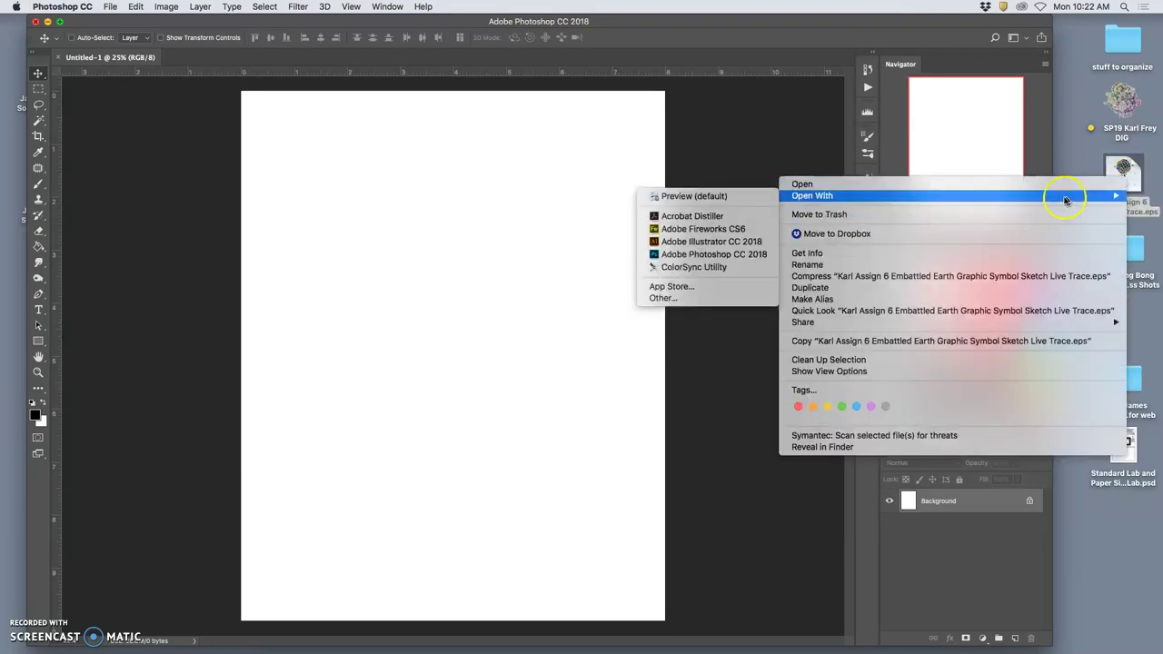
pyautogui.click(735, 256)
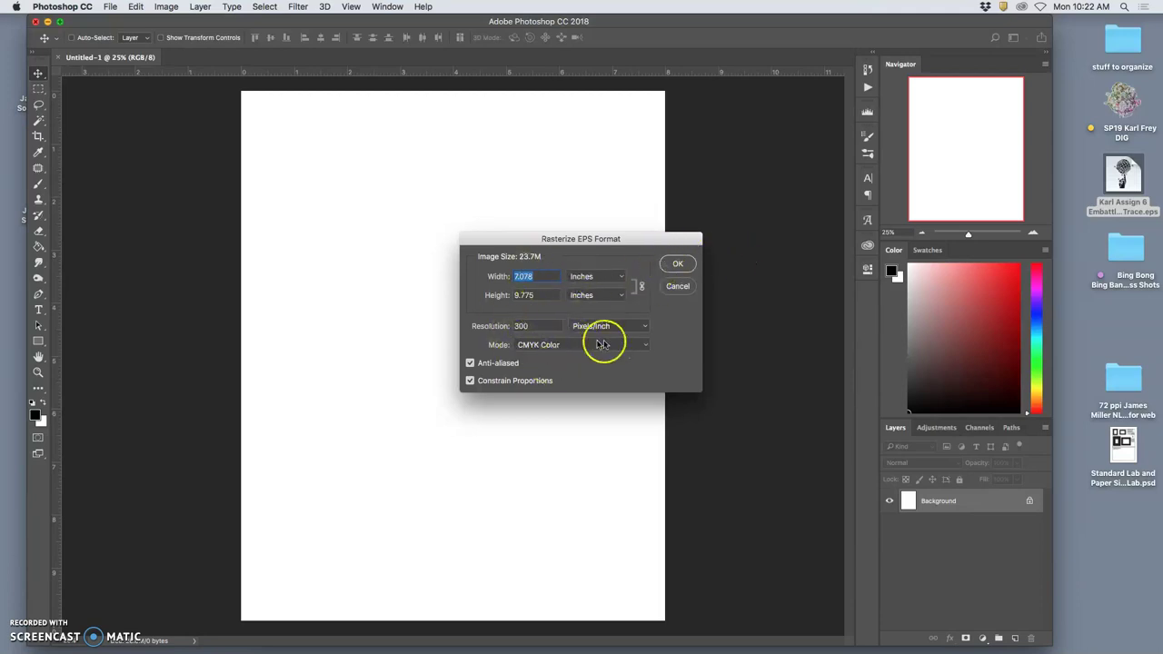
# Cancel the Rasterize EPS prompt and place the Live Trace EPS artwork onto the blank page.
pyautogui.click(675, 291)
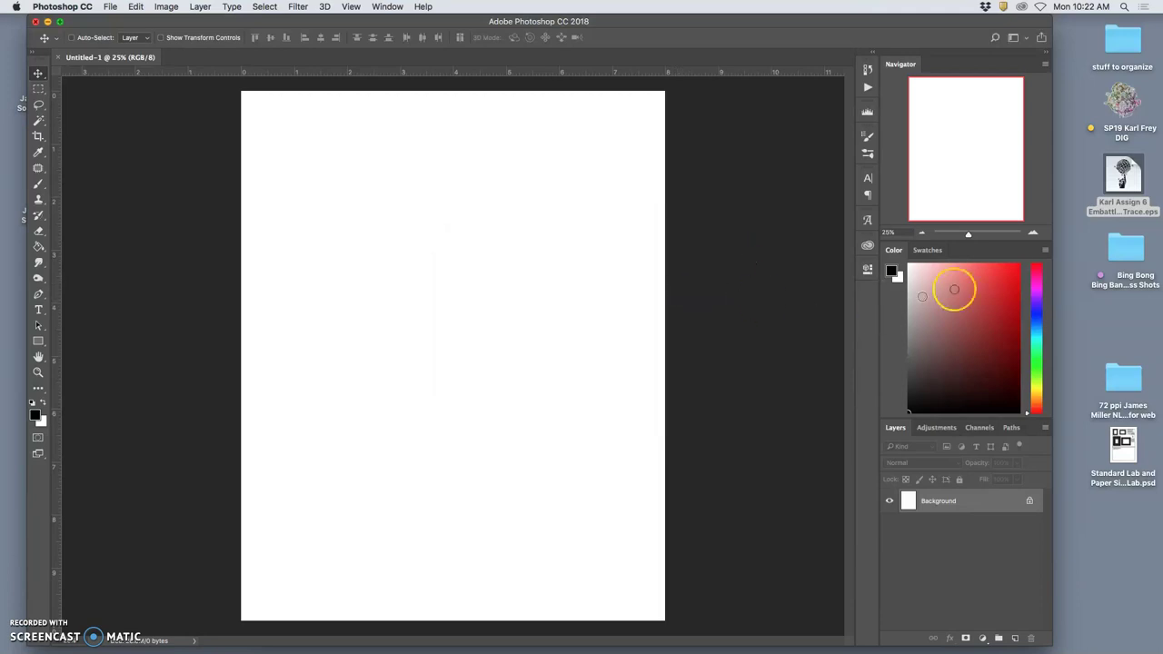
pyautogui.moveTo(1127, 173); pyautogui.dragTo(540, 296)
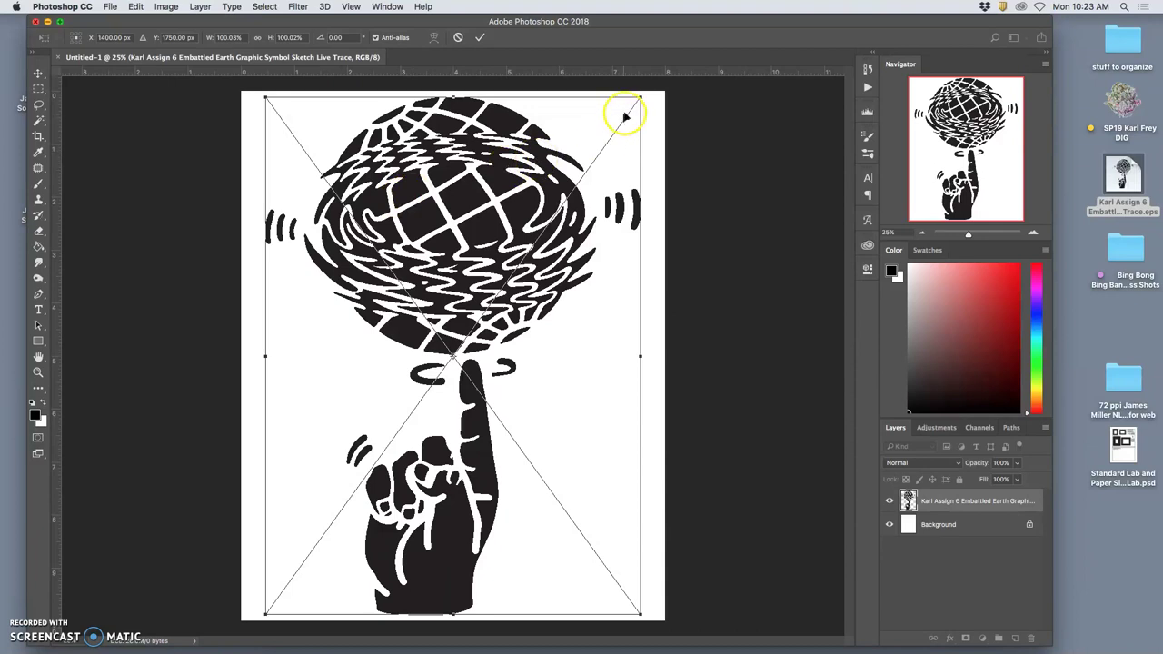
pyautogui.press('super+minus')
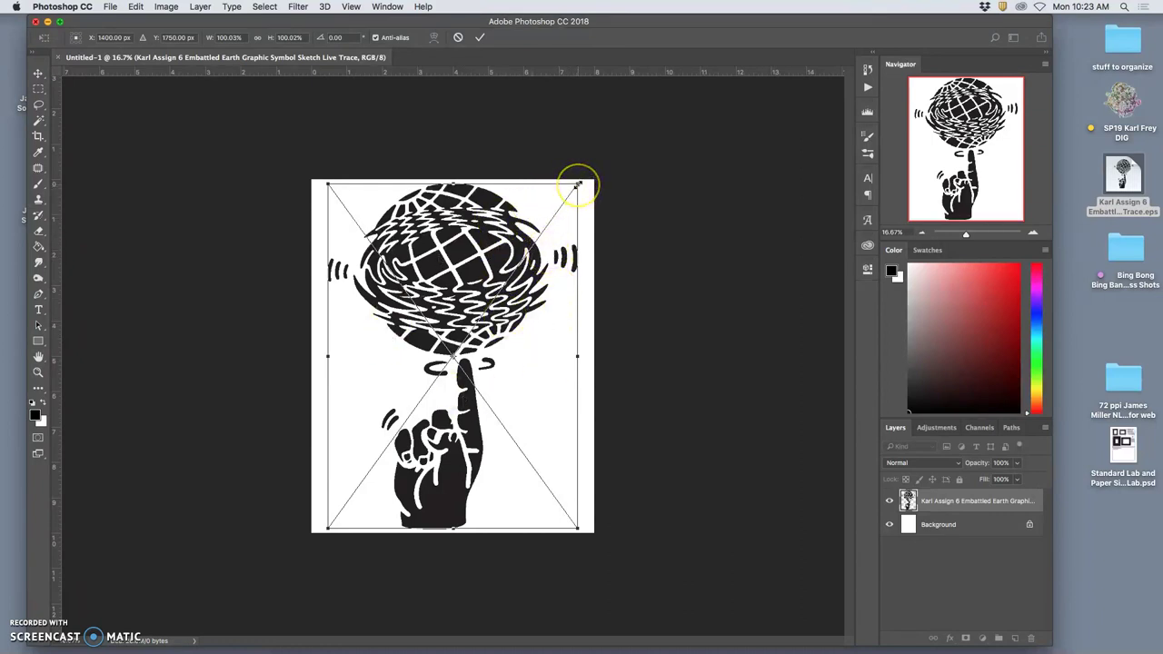
# Scale the placed globe-and-hand artwork down to about 89% and commit the transform.
pyautogui.moveTo(577, 187); pyautogui.dragTo(560, 208)
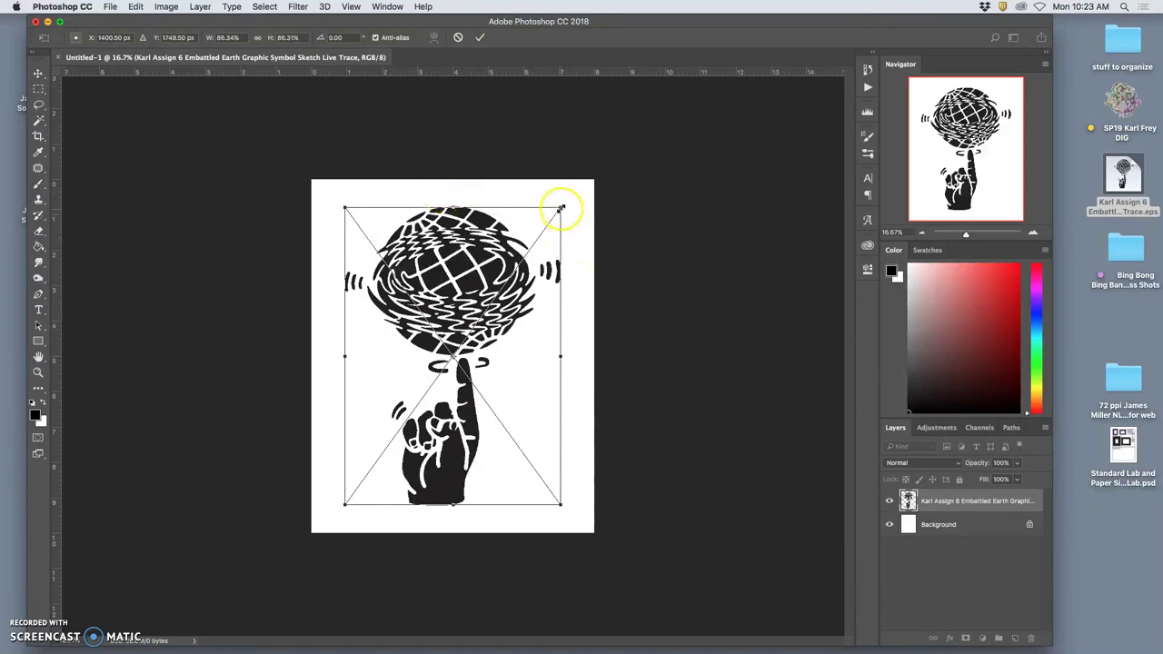
pyautogui.moveTo(560, 204)
pyautogui.mouseDown()
pyautogui.moveTo(587, 190)
pyautogui.moveTo(574, 201)
pyautogui.mouseUp()
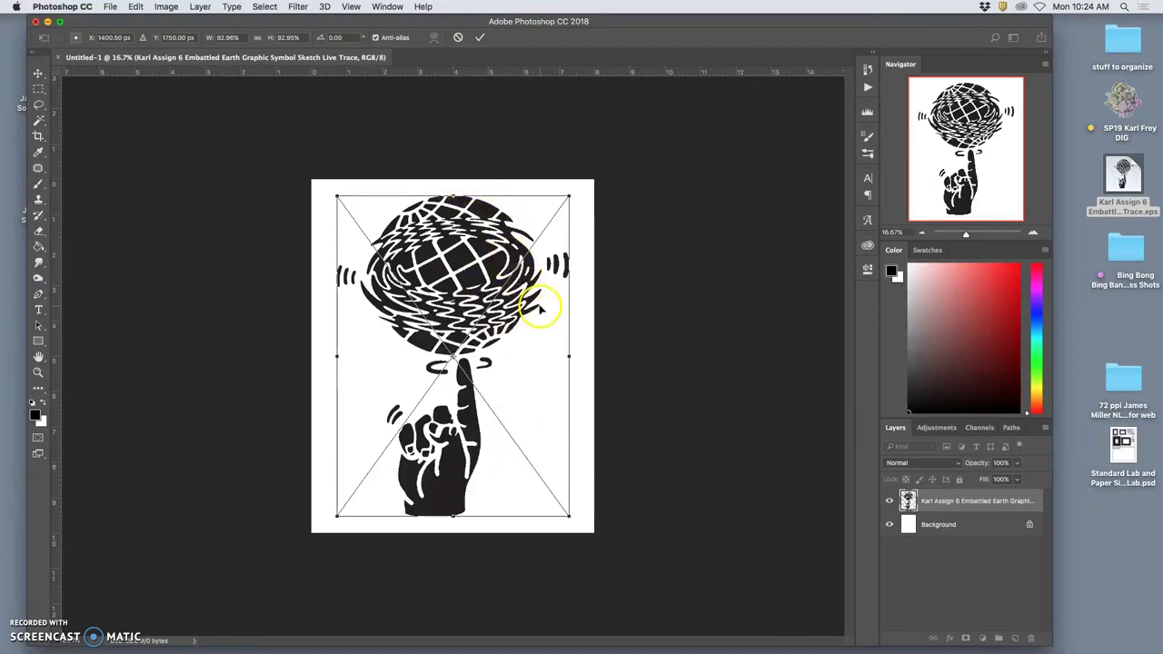
pyautogui.click(569, 198)
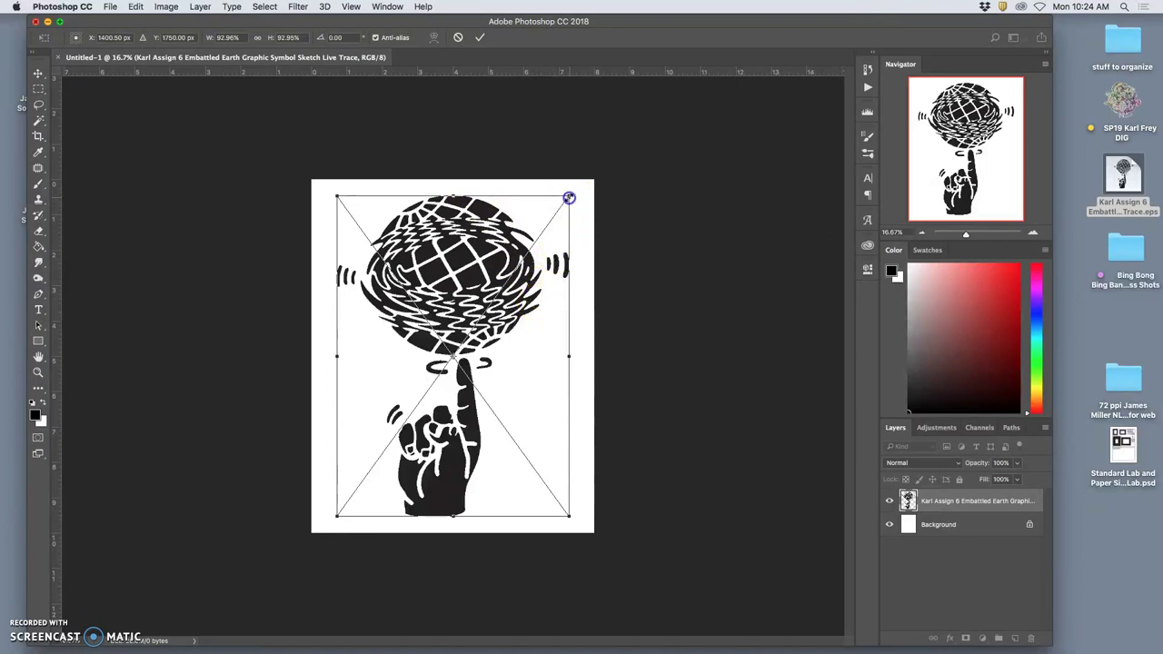
pyautogui.moveTo(568, 198); pyautogui.dragTo(564, 204)
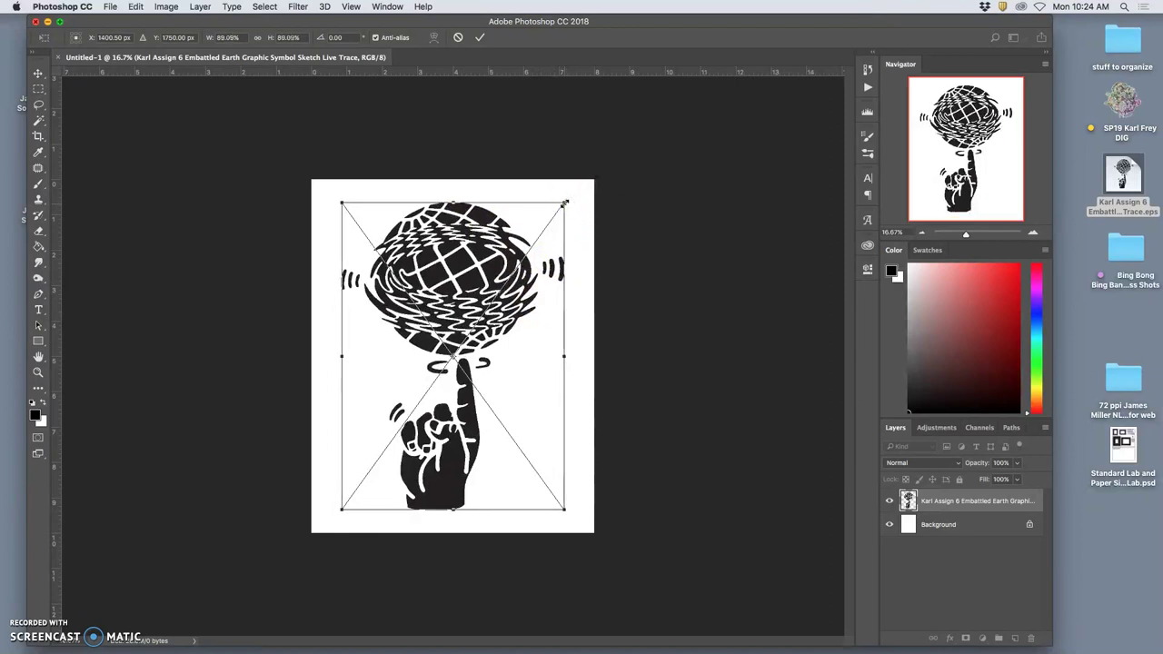
pyautogui.press('Return')
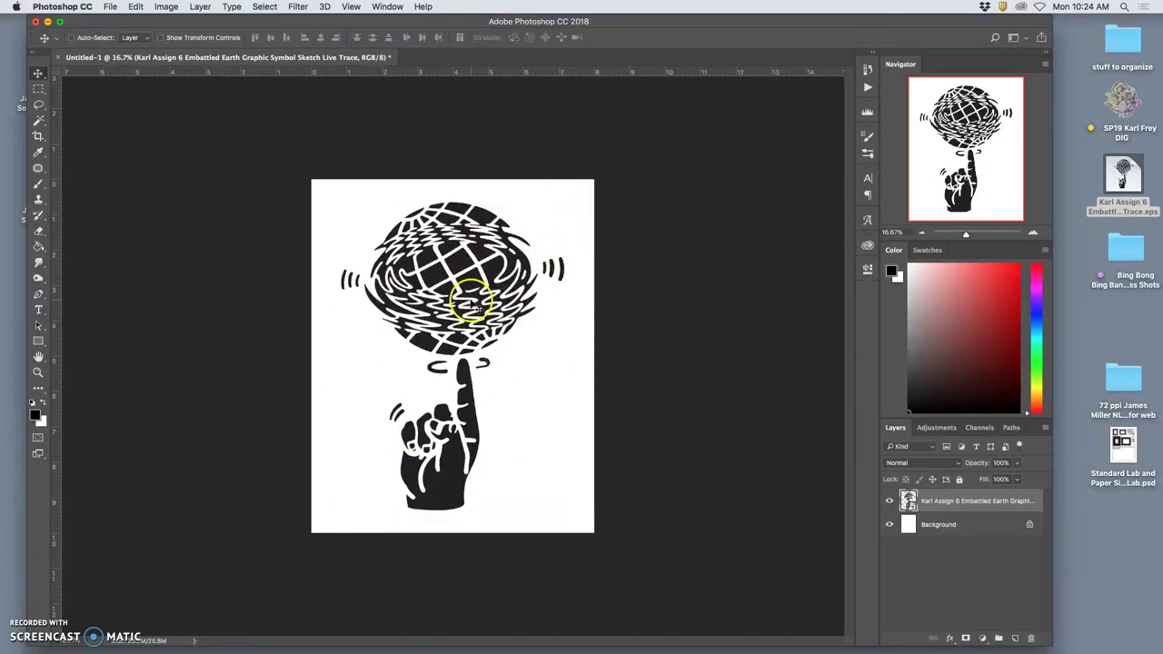
pyautogui.click(889, 501)
pyautogui.click(889, 500)
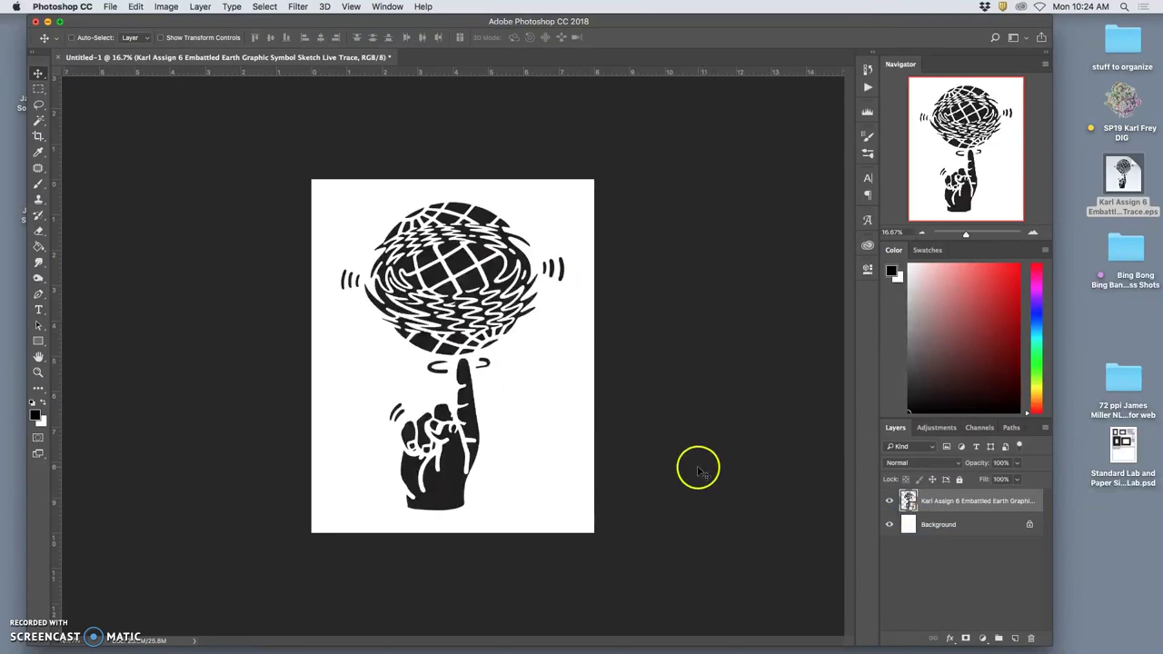
pyautogui.press('super+equal')
pyautogui.press('super+equal')
pyautogui.press('super+equal')
pyautogui.press('super+equal')
pyautogui.press('super+equal')
pyautogui.press('super+equal')
pyautogui.press('super+equal')
pyautogui.press('super+equal')
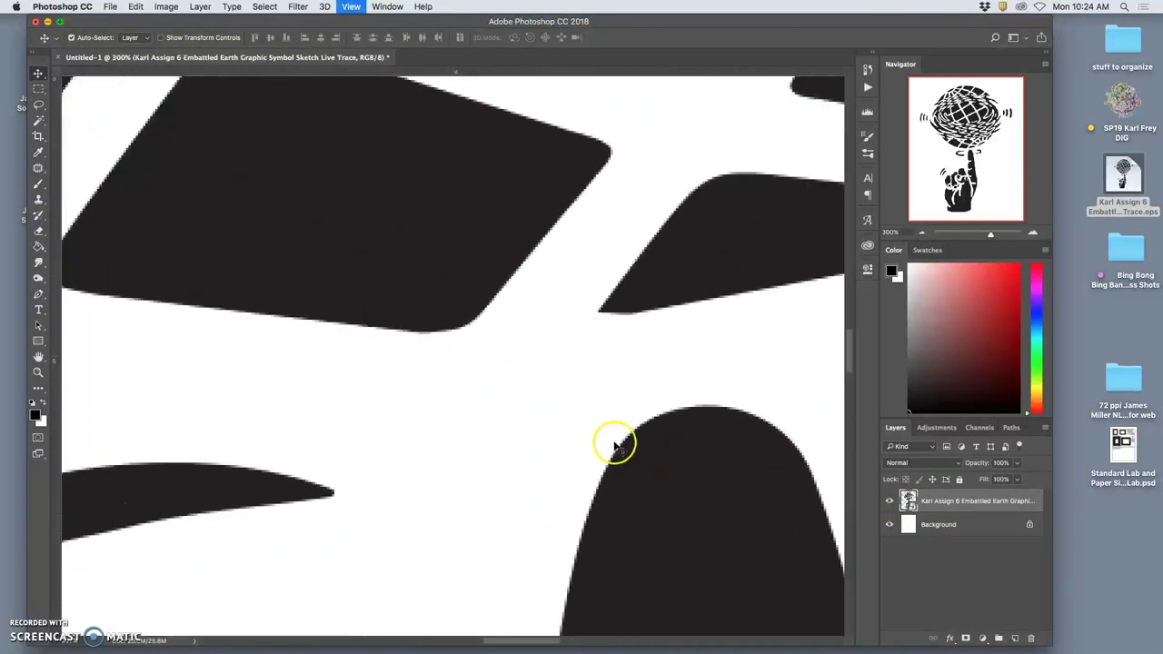
pyautogui.scroll(3, 495, 282)
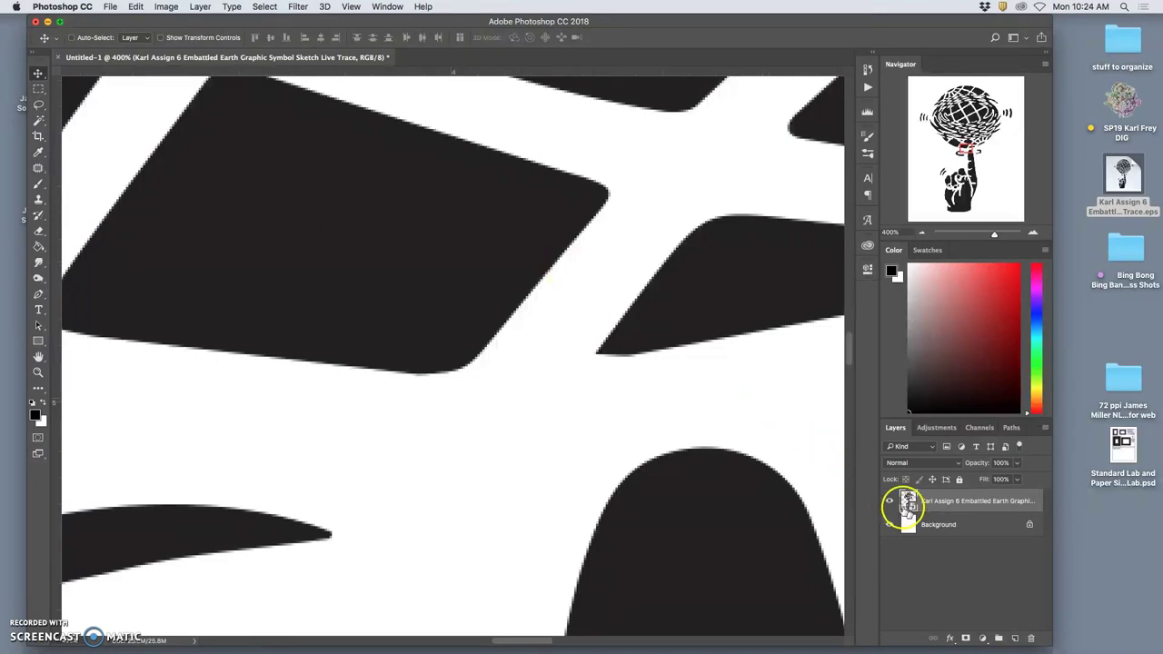
pyautogui.press('super')
pyautogui.press('super+minus')
pyautogui.press('super+minus')
pyautogui.press('super+minus')
pyautogui.press('super+minus')
pyautogui.press('super+minus')
pyautogui.press('super+minus')
pyautogui.press('super+minus')
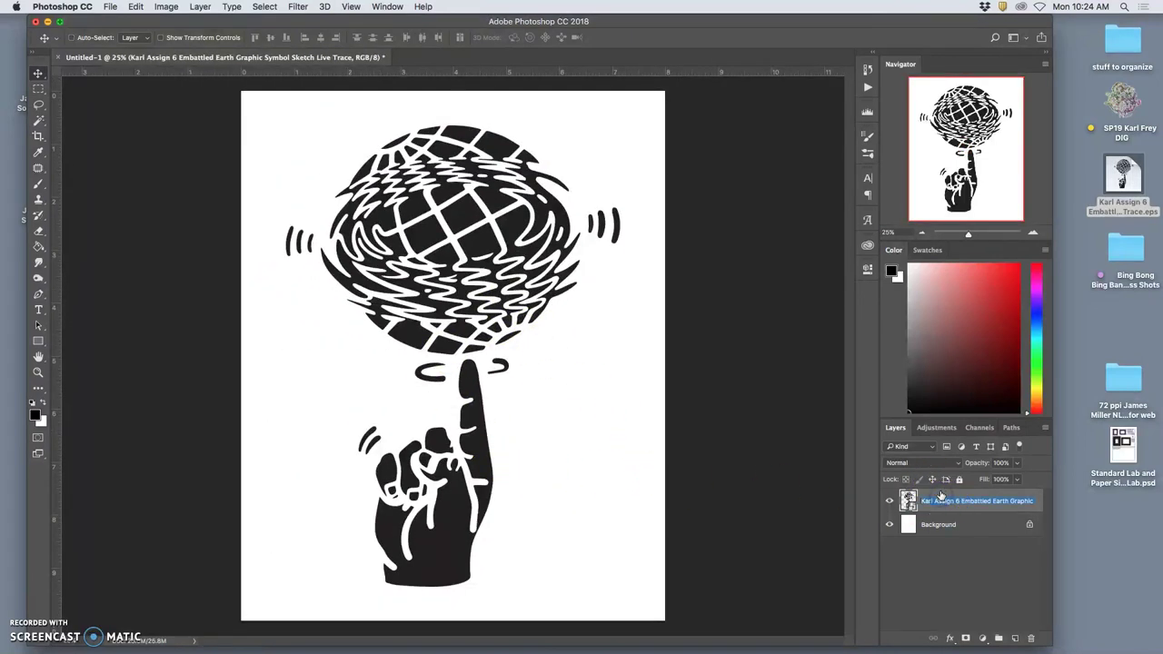
# Open the logo layer's Layer Style and enable a Drop Shadow.
pyautogui.doubleClick(941, 494)
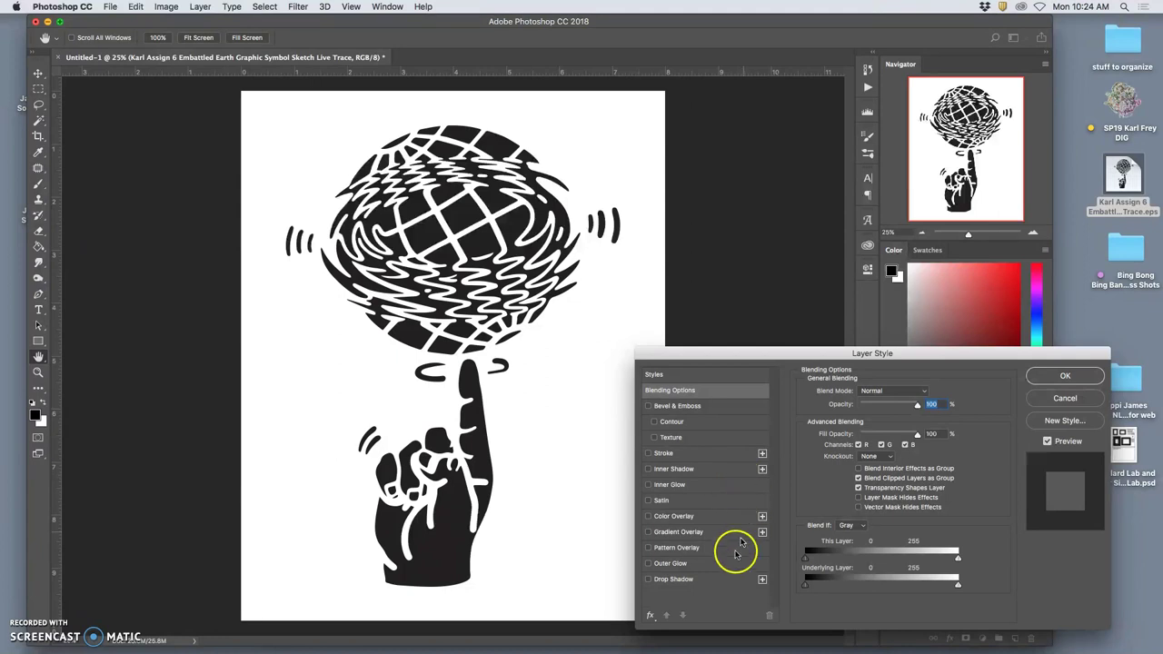
pyautogui.click(649, 582)
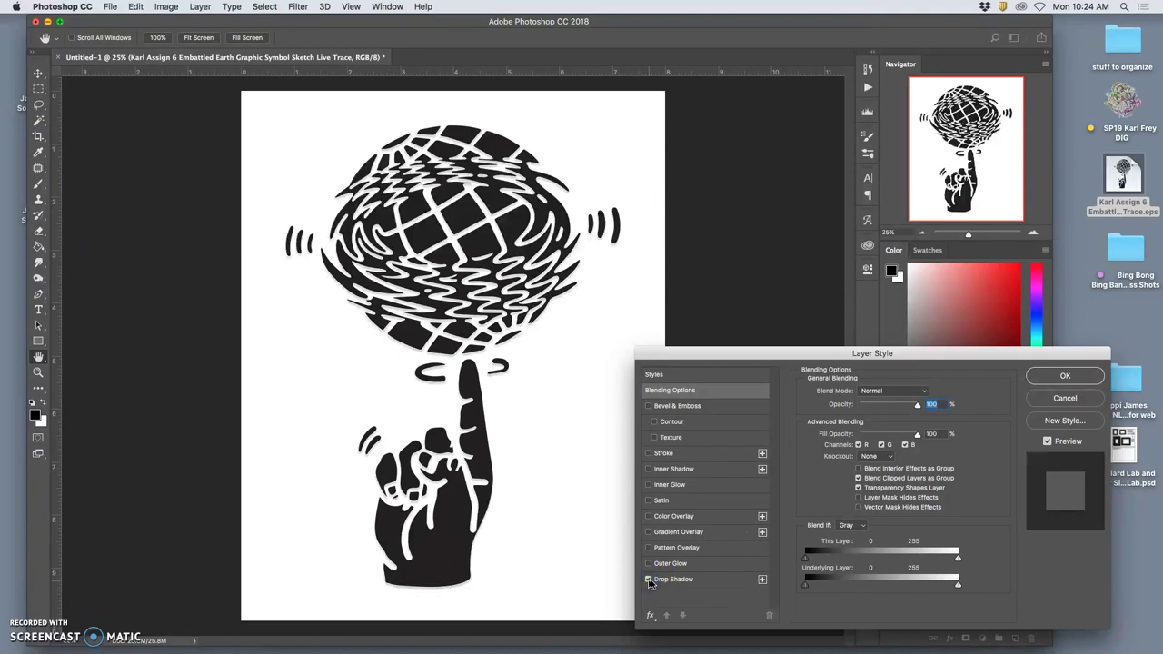
pyautogui.press('super+equal')
pyautogui.scroll(10, 476, 423)
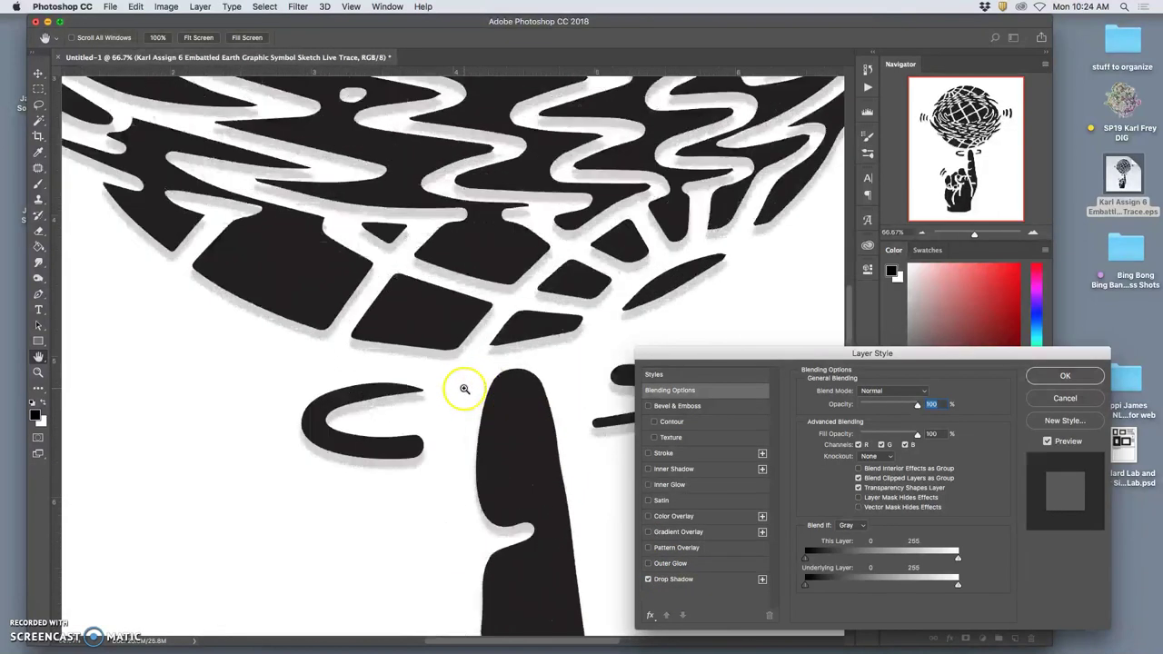
pyautogui.click(716, 582)
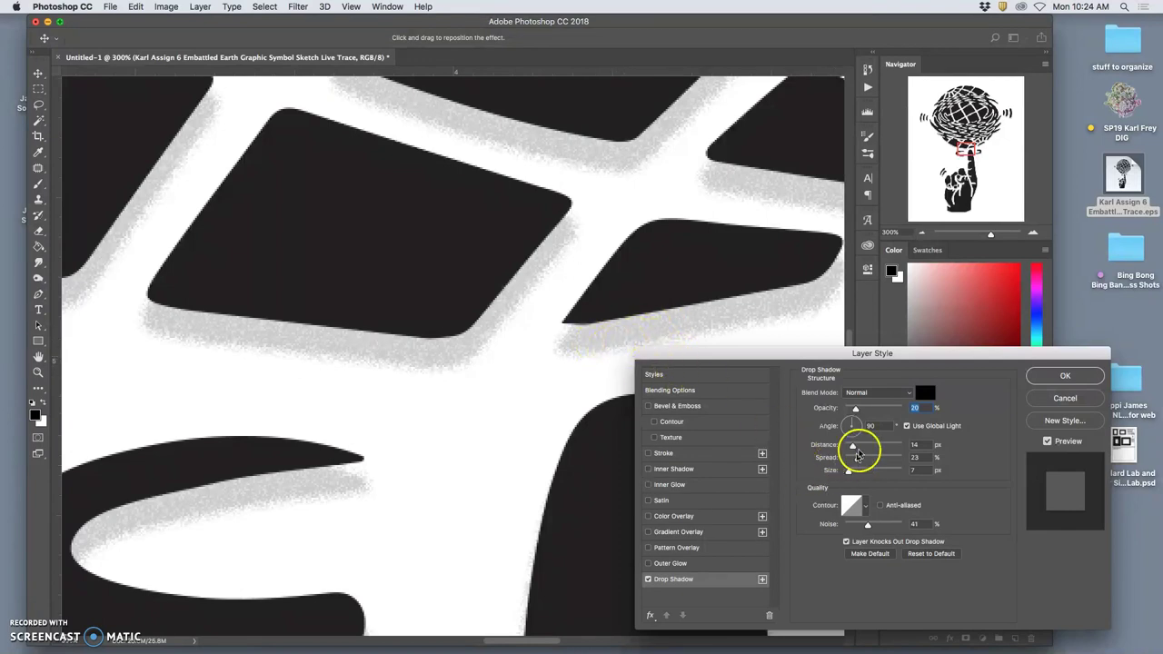
# Set the drop shadow to 39° angle, 14 px distance, 5% spread and 7 px size.
pyautogui.click(859, 420)
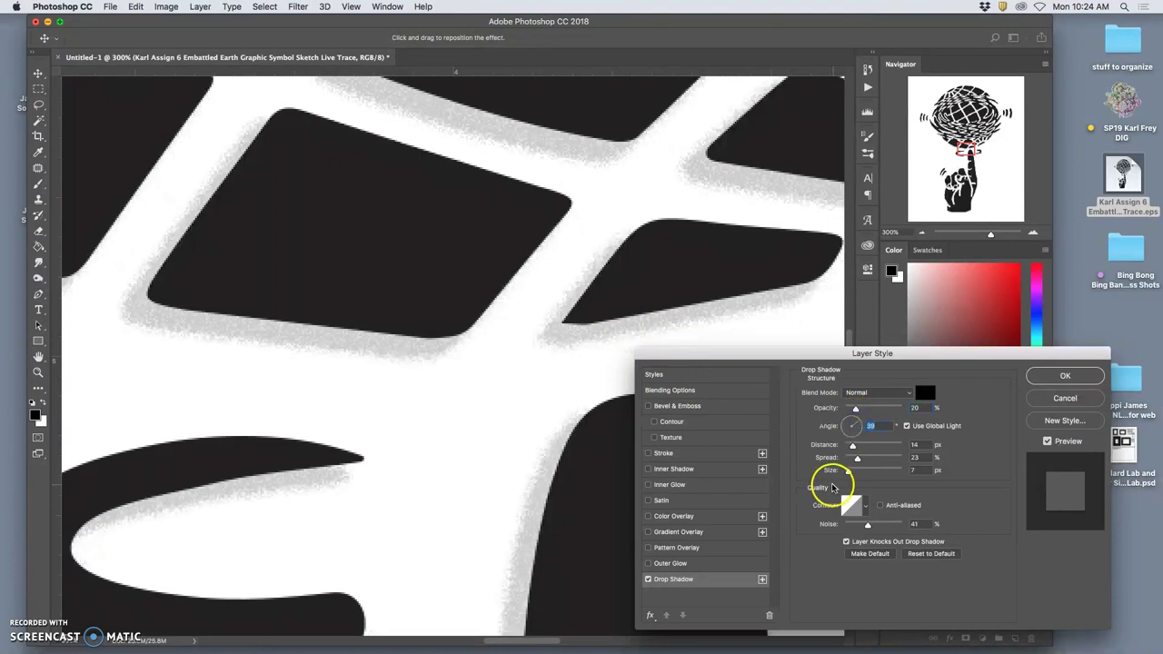
pyautogui.moveTo(848, 473)
pyautogui.mouseDown()
pyautogui.moveTo(871, 473)
pyautogui.moveTo(840, 473)
pyautogui.mouseUp()
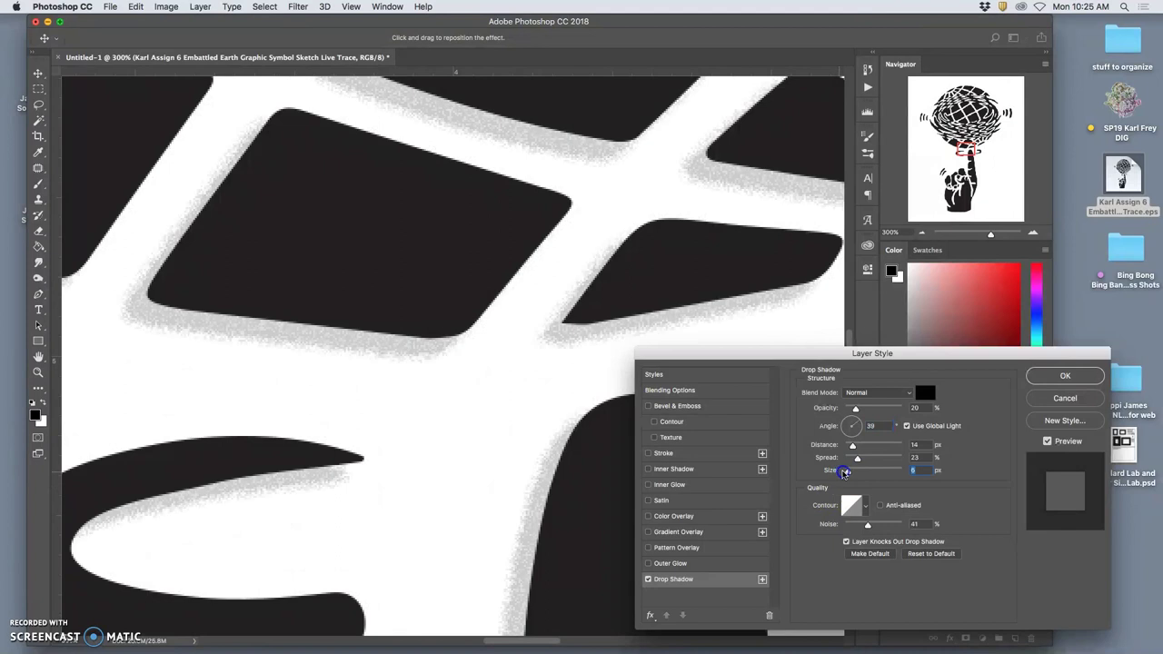
pyautogui.moveTo(844, 472); pyautogui.dragTo(846, 458)
pyautogui.press('super+minus')
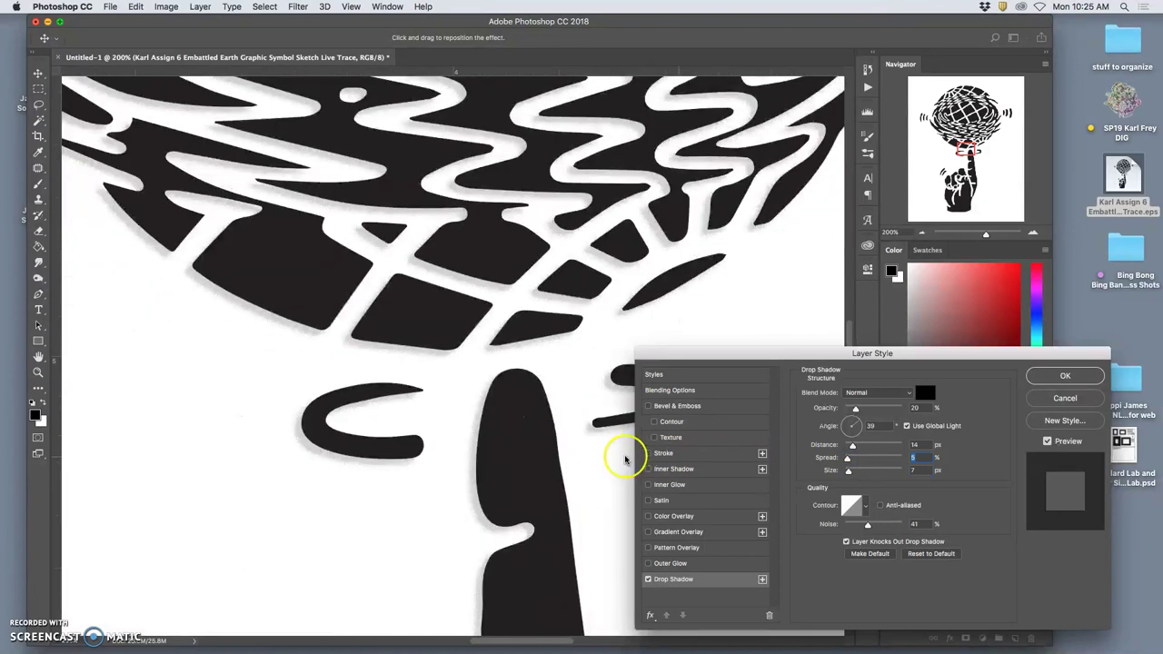
pyautogui.press('super+minus')
pyautogui.press('super+minus')
pyautogui.press('super+minus')
pyautogui.press('super+minus')
pyautogui.press('super+minus')
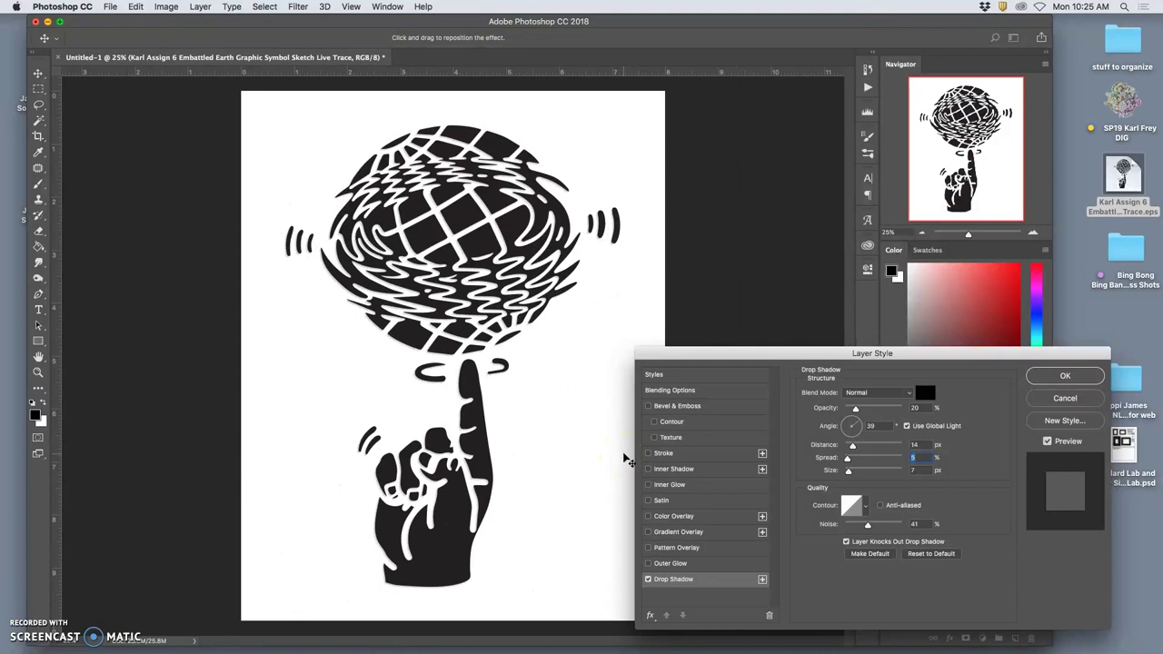
pyautogui.click(714, 472)
pyautogui.moveTo(793, 595); pyautogui.dragTo(651, 565)
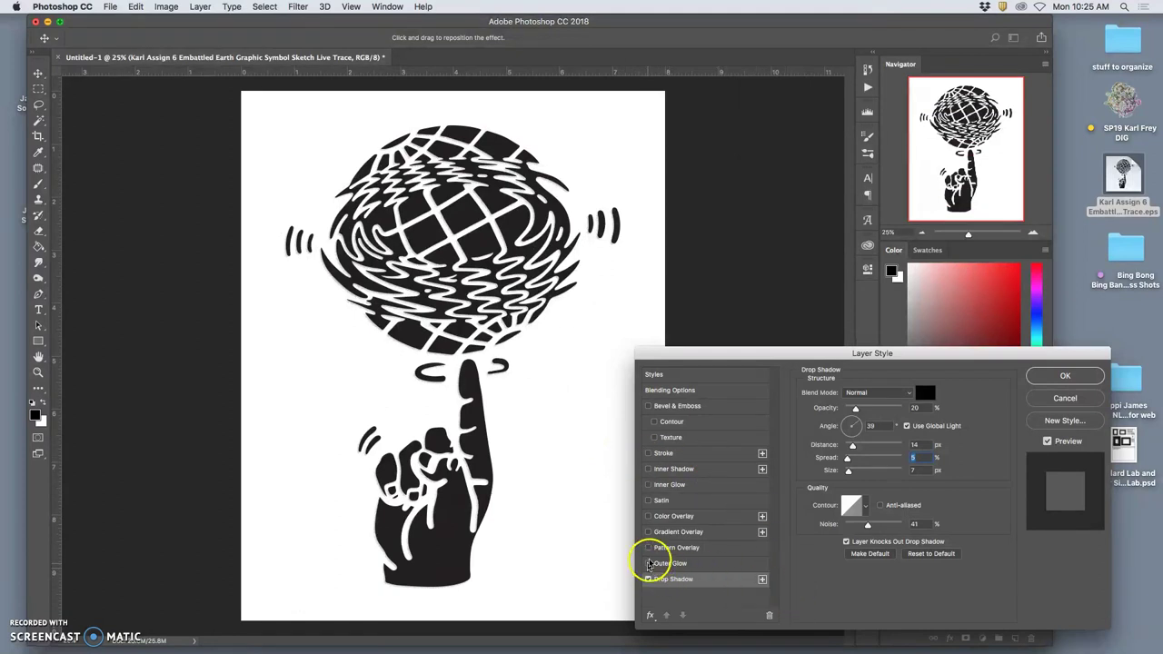
# Turn on a Normal-blend Inner Glow from the edges with 25% opacity, 10% noise and 29 px size.
pyautogui.click(648, 484)
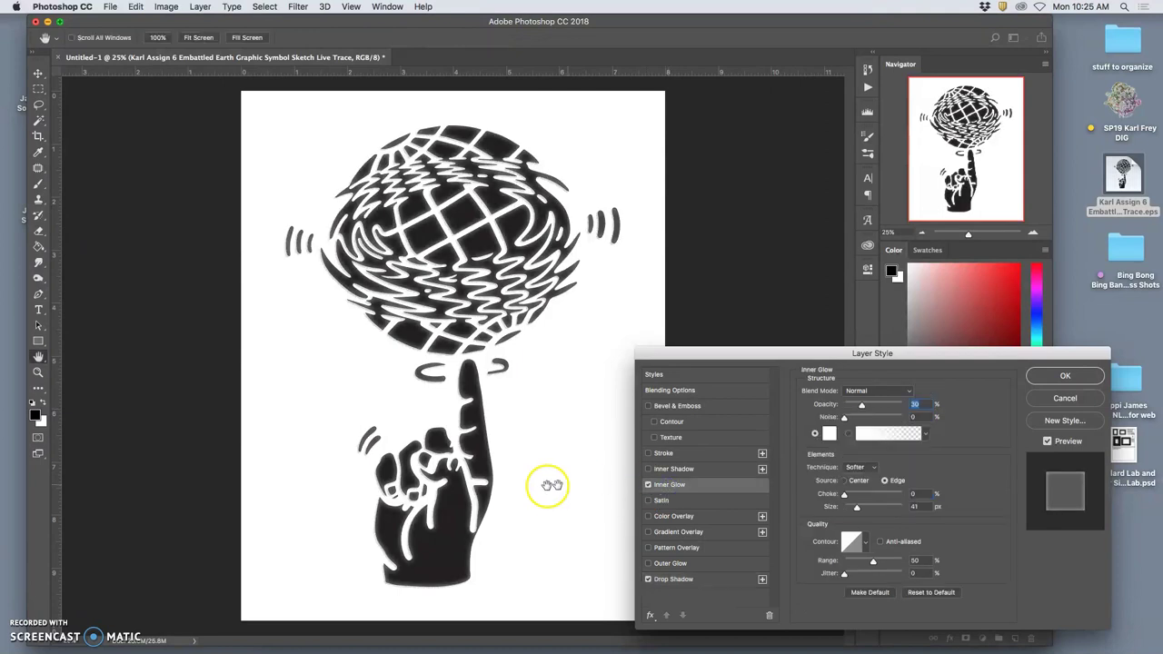
pyautogui.scroll(7, 463, 463)
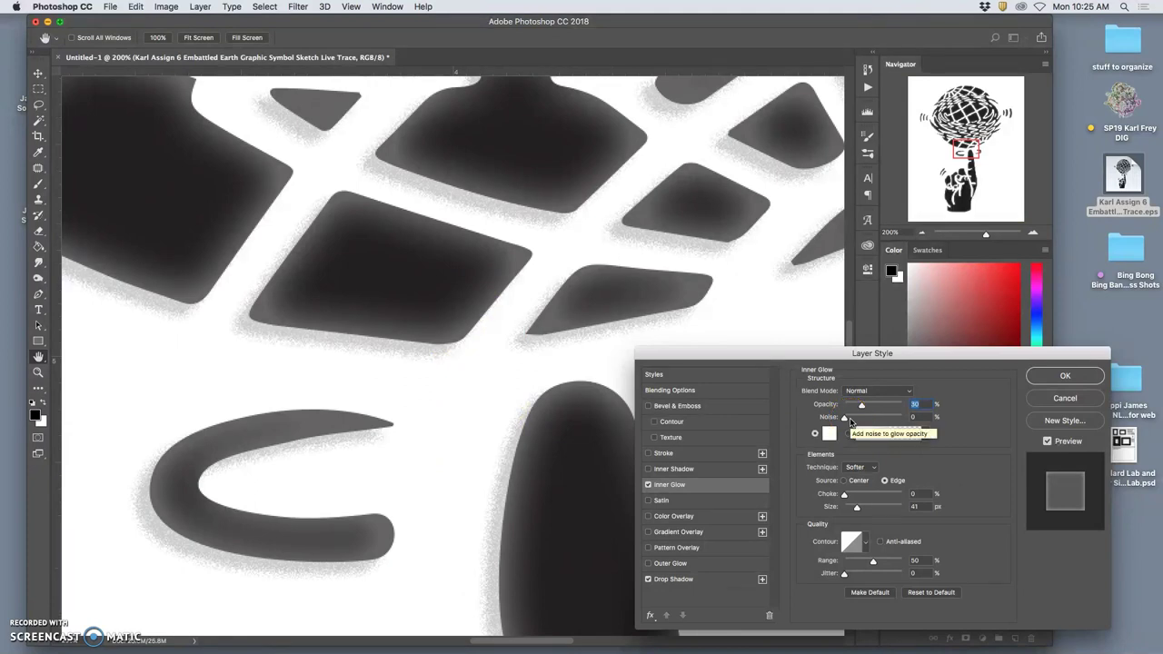
pyautogui.moveTo(847, 418); pyautogui.dragTo(873, 421)
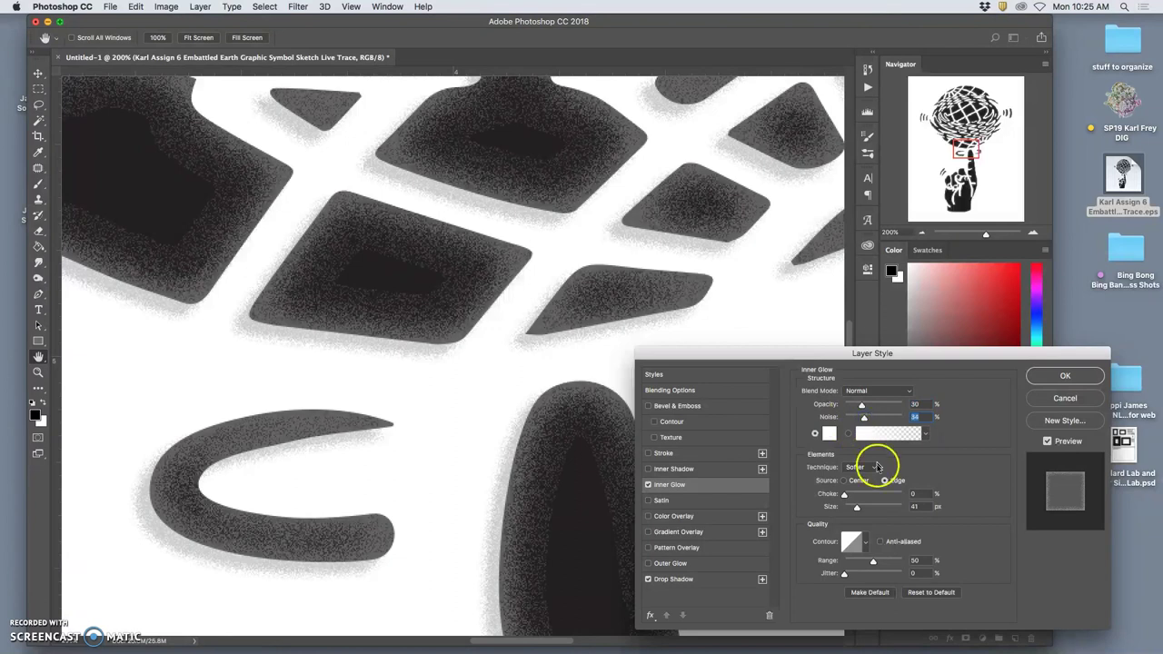
pyautogui.moveTo(857, 506)
pyautogui.mouseDown()
pyautogui.moveTo(845, 497)
pyautogui.moveTo(854, 511)
pyautogui.mouseUp()
pyautogui.moveTo(863, 417)
pyautogui.mouseDown()
pyautogui.moveTo(848, 419)
pyautogui.moveTo(859, 406)
pyautogui.mouseUp()
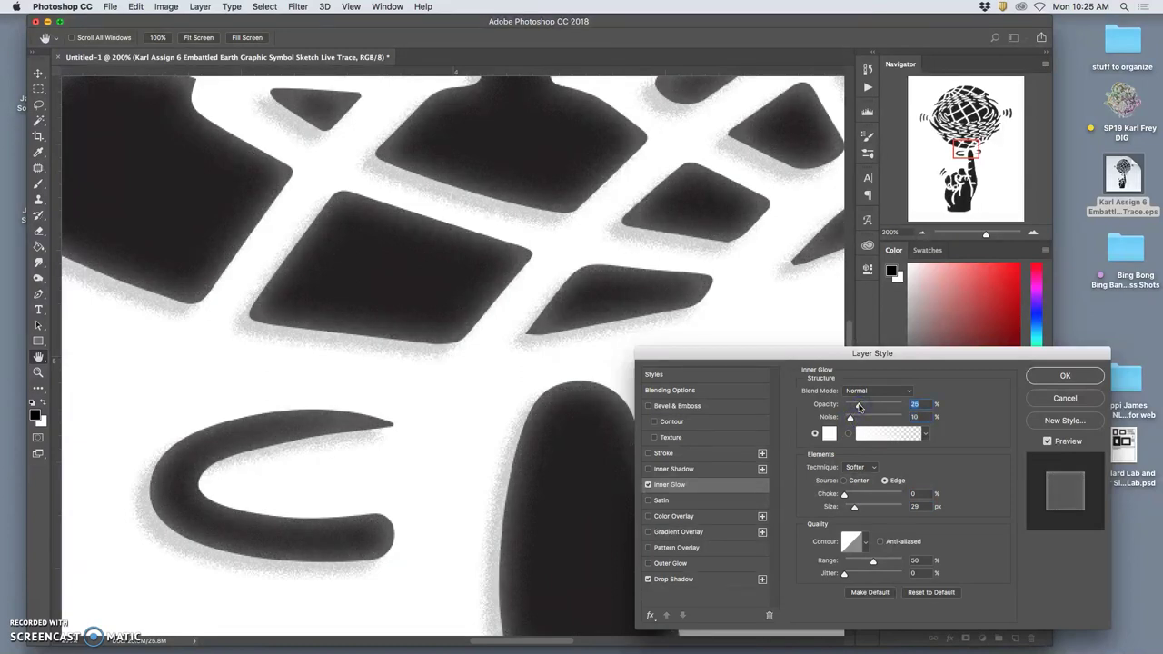
pyautogui.press('super+minus')
pyautogui.press('super+minus')
pyautogui.press('super+minus')
pyautogui.click(825, 445)
pyautogui.press('super+minus')
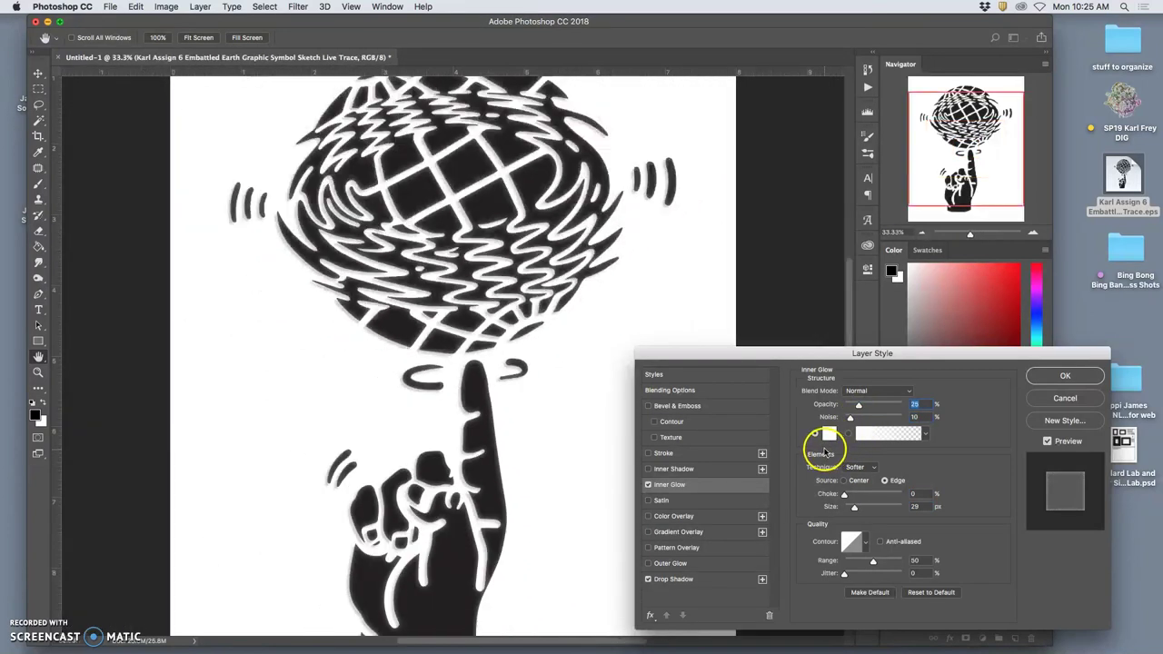
pyautogui.press('super+minus')
pyautogui.press('super+equal')
pyautogui.press('super+equal')
pyautogui.press('super+equal')
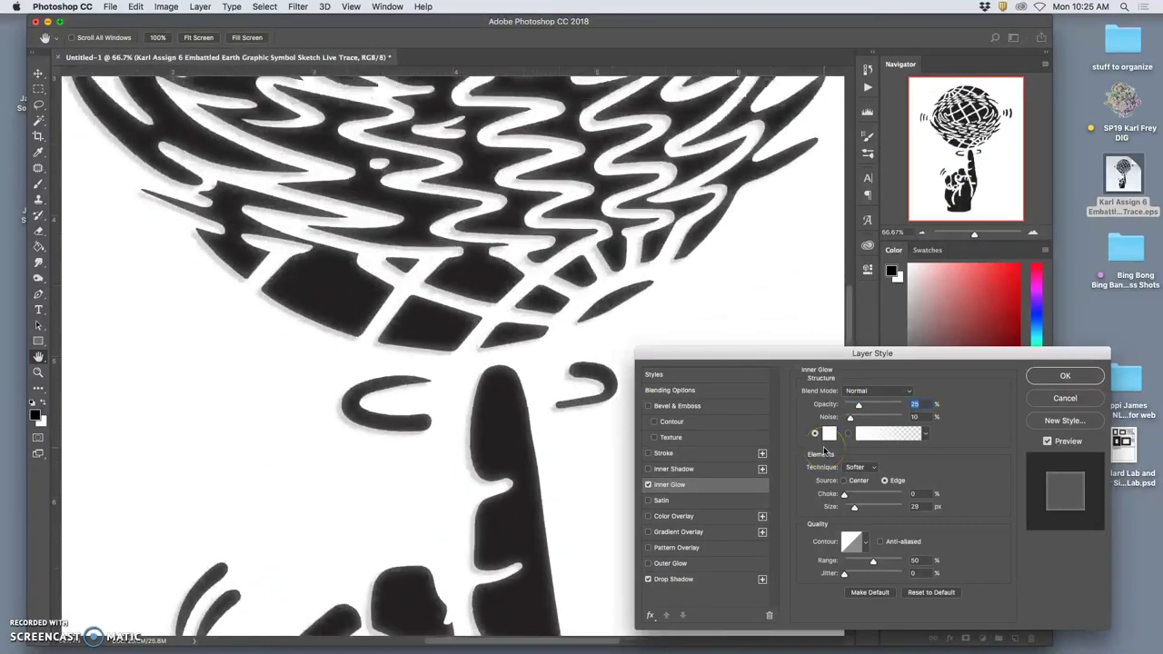
pyautogui.press('super+equal')
pyautogui.press('super+equal')
pyautogui.press('super+equal')
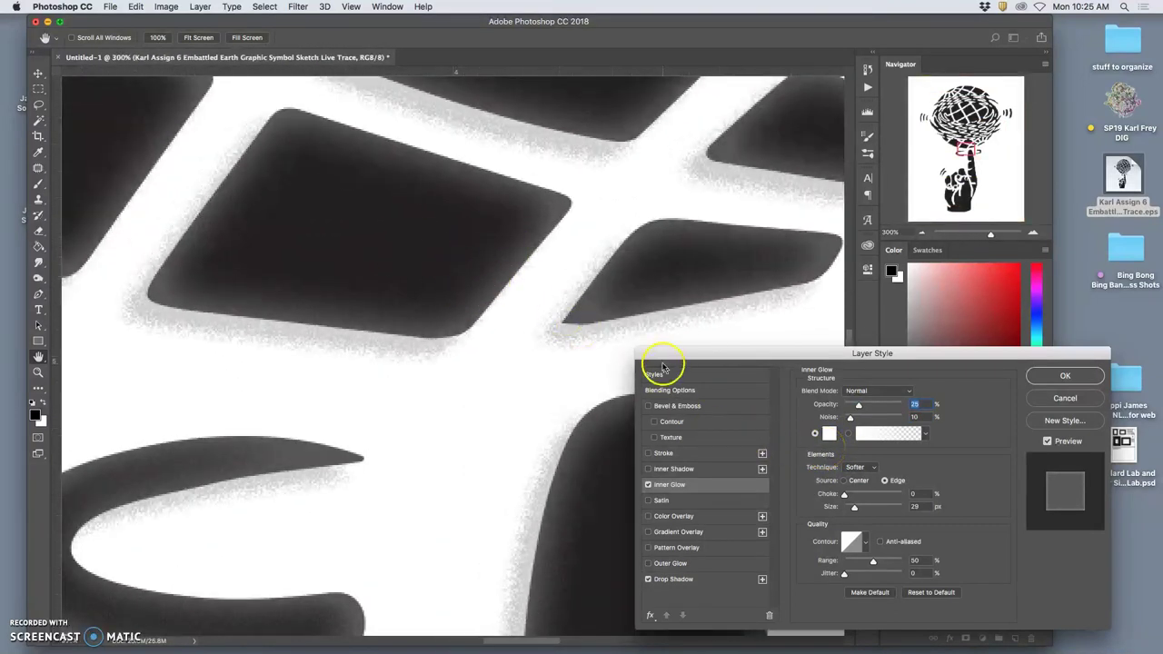
pyautogui.press('super+minus')
pyautogui.press('super+minus')
pyautogui.press('super+minus')
pyautogui.press('super+minus')
pyautogui.press('super+minus')
pyautogui.press('super+minus')
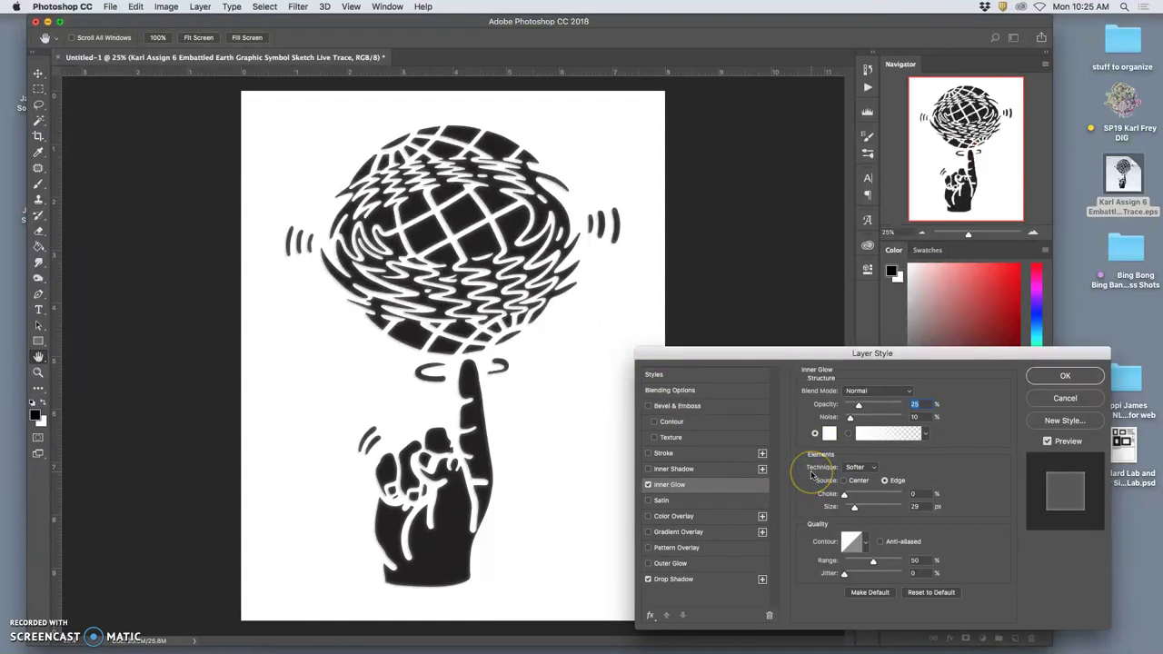
# Change the drop shadow to 15% opacity, 63° angle and 11 px distance, then apply both effects.
pyautogui.click(674, 579)
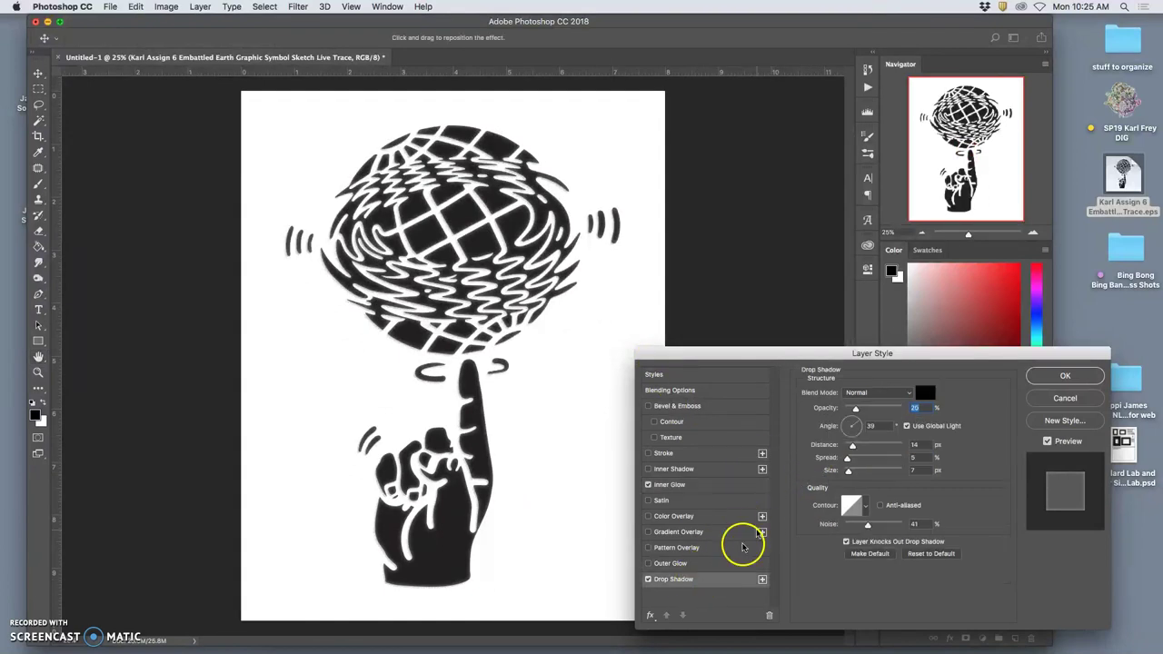
pyautogui.moveTo(857, 411); pyautogui.dragTo(853, 445)
pyautogui.hotkey('shift', 'Tab')
pyautogui.press('Up')
pyautogui.press('Up')
pyautogui.press('Up')
pyautogui.press('Up')
pyautogui.press('Up')
pyautogui.press('Up')
pyautogui.press('Up')
pyautogui.press('Up')
pyautogui.press('Up')
pyautogui.press('Up')
pyautogui.press('Up')
pyautogui.press('Up')
pyautogui.press('Up')
pyautogui.press('Up')
pyautogui.press('Up')
pyautogui.press('Up')
pyautogui.press('Up')
pyautogui.press('Up')
pyautogui.press('Up')
pyautogui.press('Up')
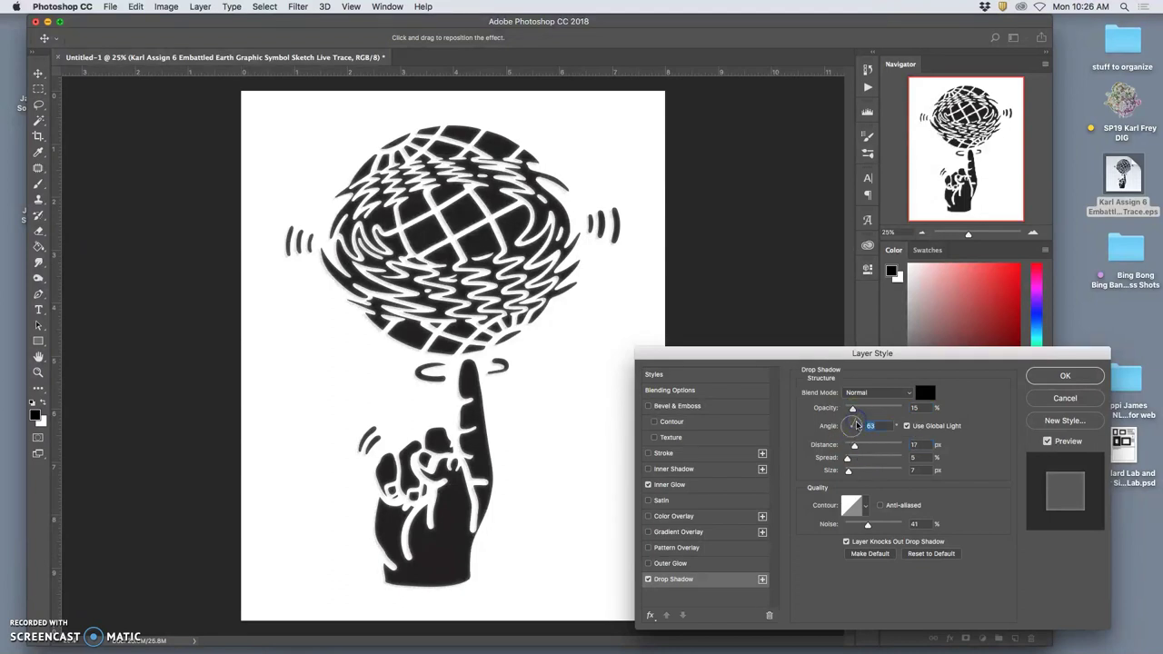
pyautogui.press('super+equal')
pyautogui.press('super+equal')
pyautogui.press('super+equal')
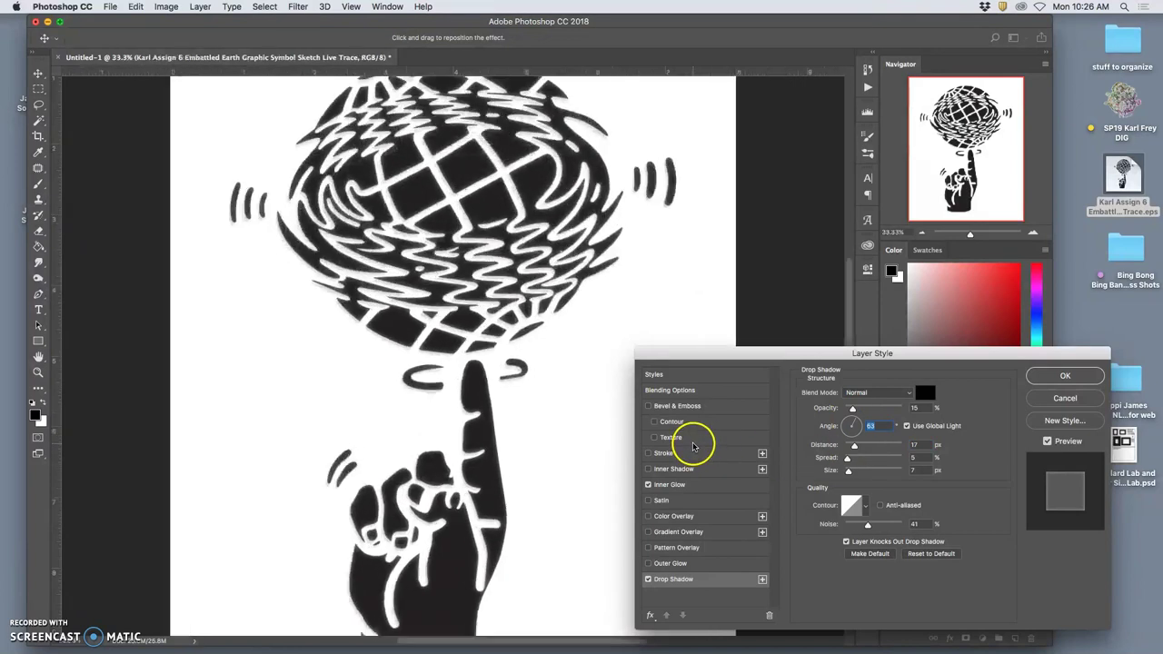
pyautogui.press('super+equal')
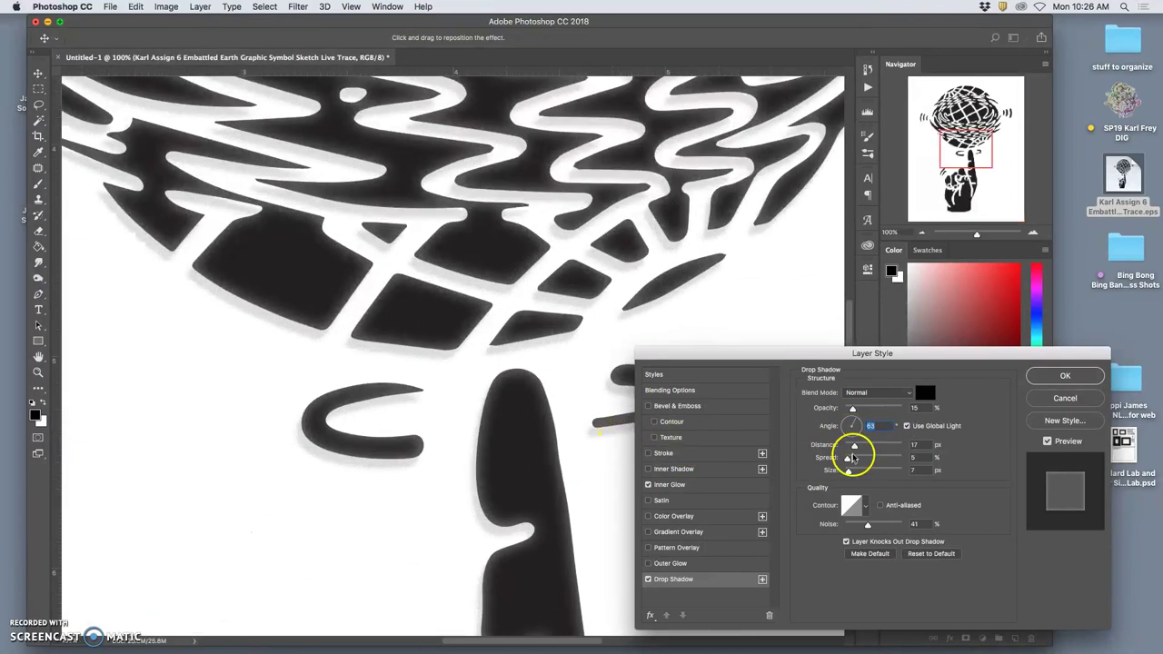
pyautogui.moveTo(856, 452); pyautogui.dragTo(849, 450)
pyautogui.press('super+minus')
pyautogui.press('super+minus')
pyautogui.press('super+minus')
pyautogui.press('super+minus')
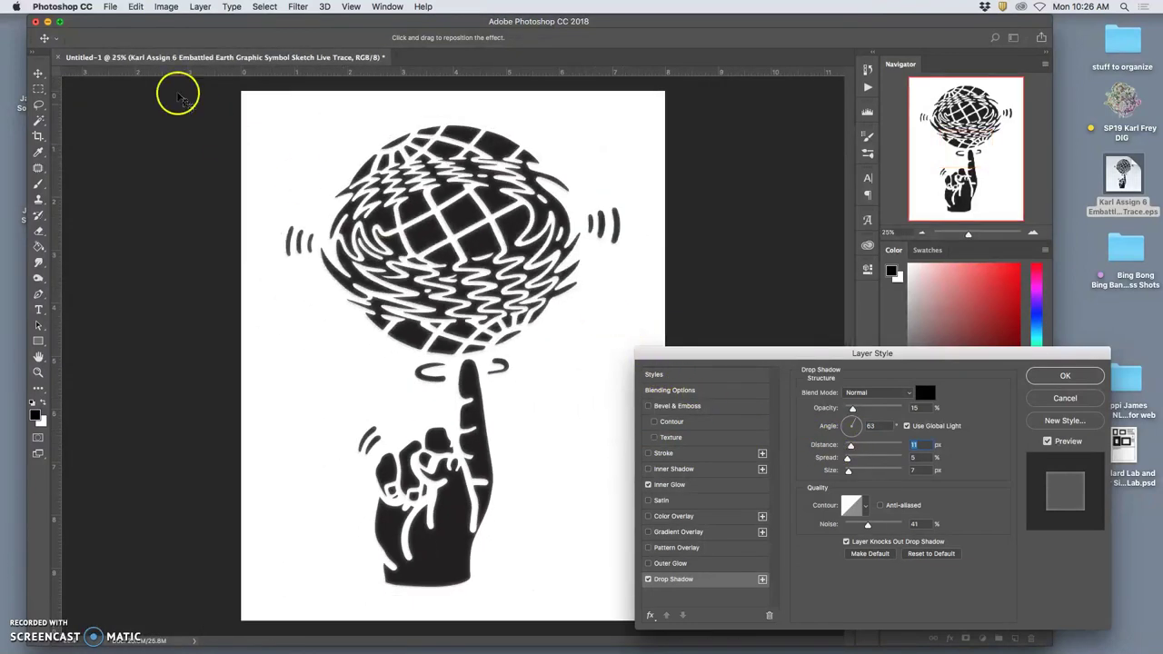
pyautogui.click(1066, 374)
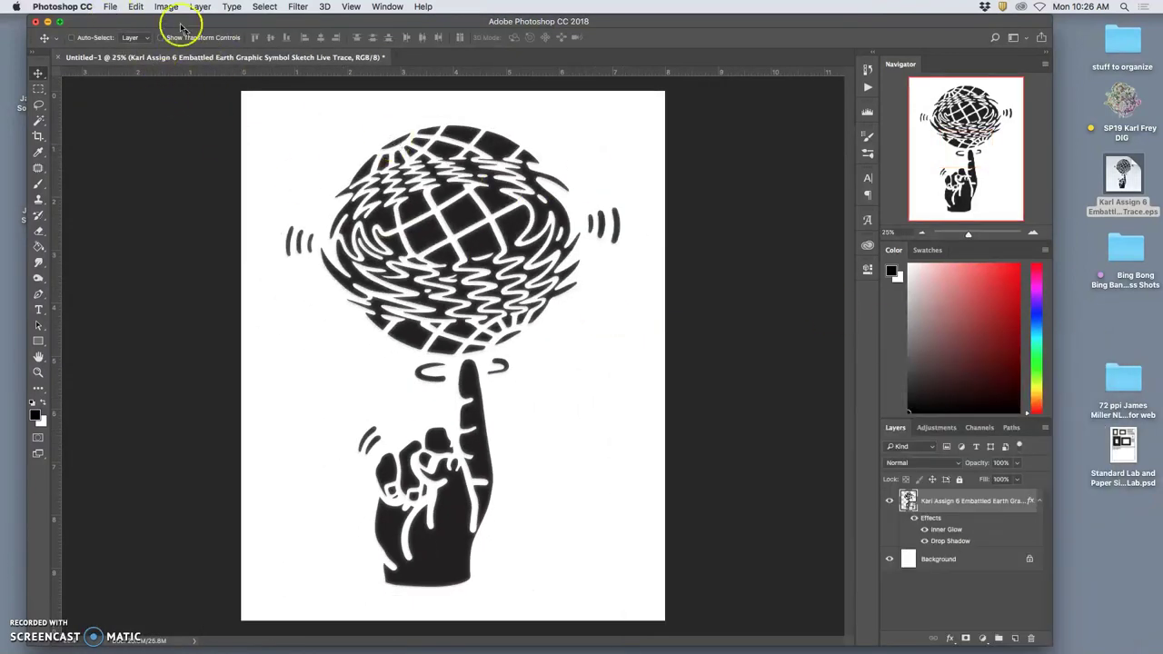
# Save the layered logo as the Black Shape Logo PSD on the Desktop, then reopen Save As.
pyautogui.click(109, 7)
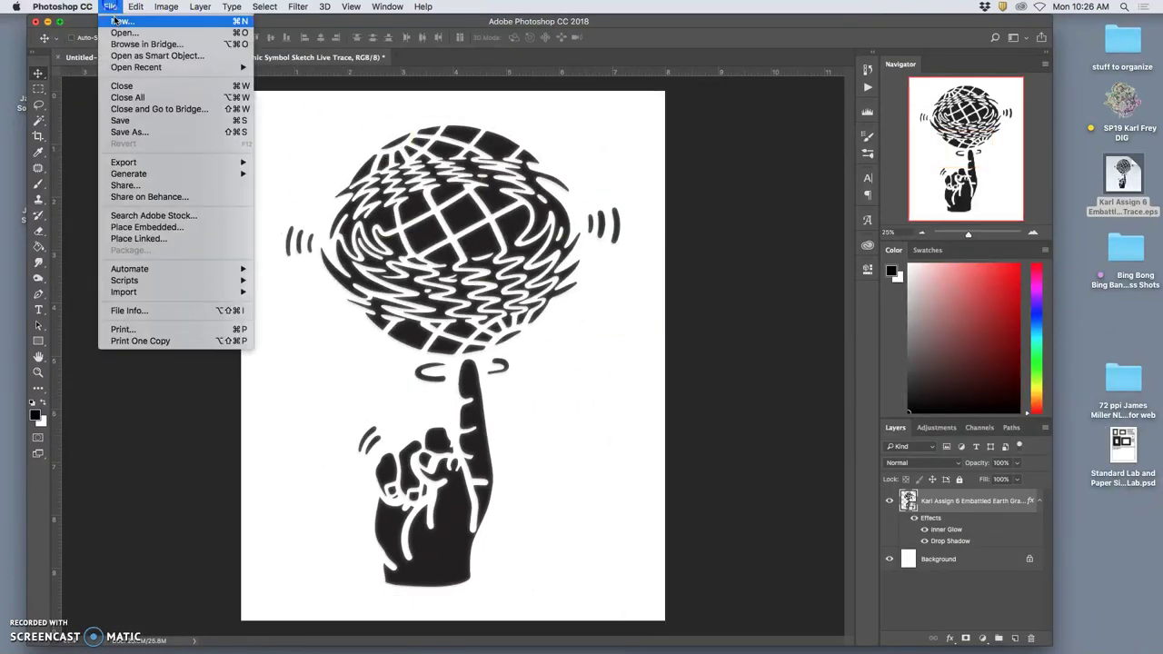
pyautogui.click(127, 135)
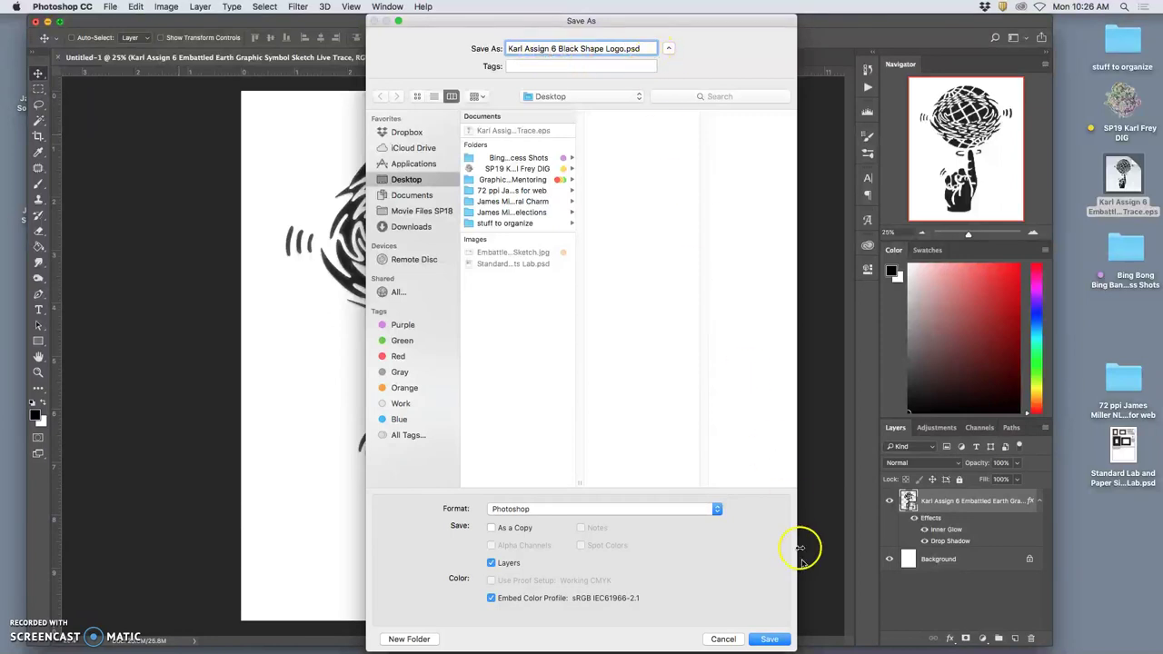
pyautogui.click(768, 639)
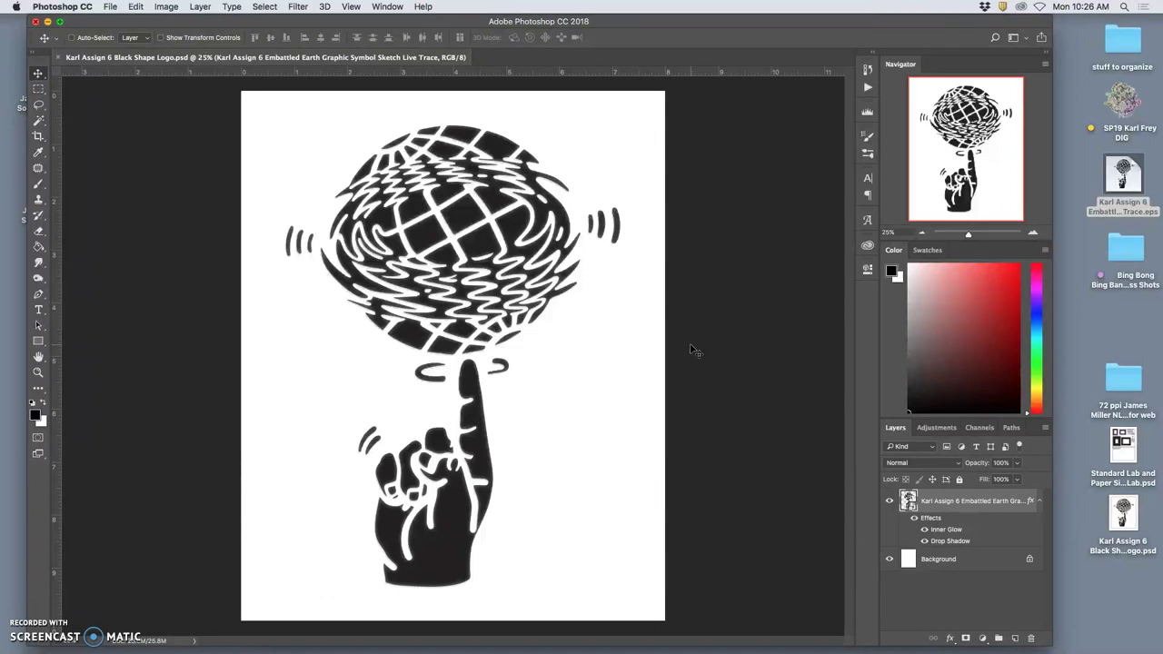
pyautogui.click(110, 8)
pyautogui.click(127, 131)
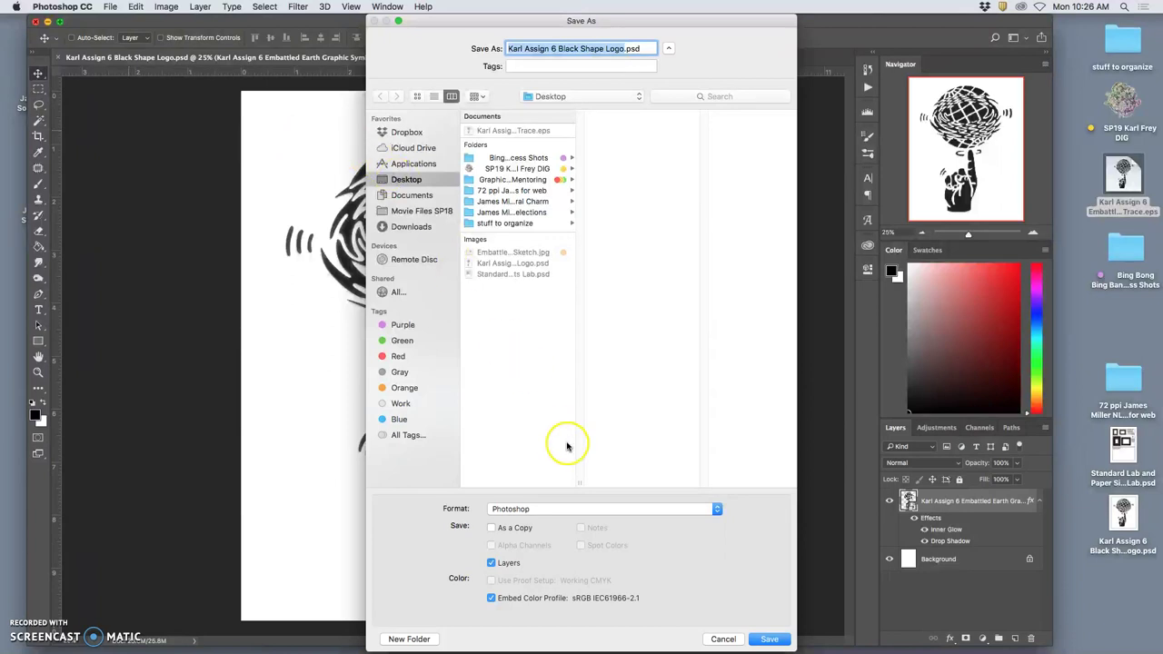
# Save a Black Shape Logo JPEG copy to the Desktop at Maximum quality 12.
pyautogui.click(559, 509)
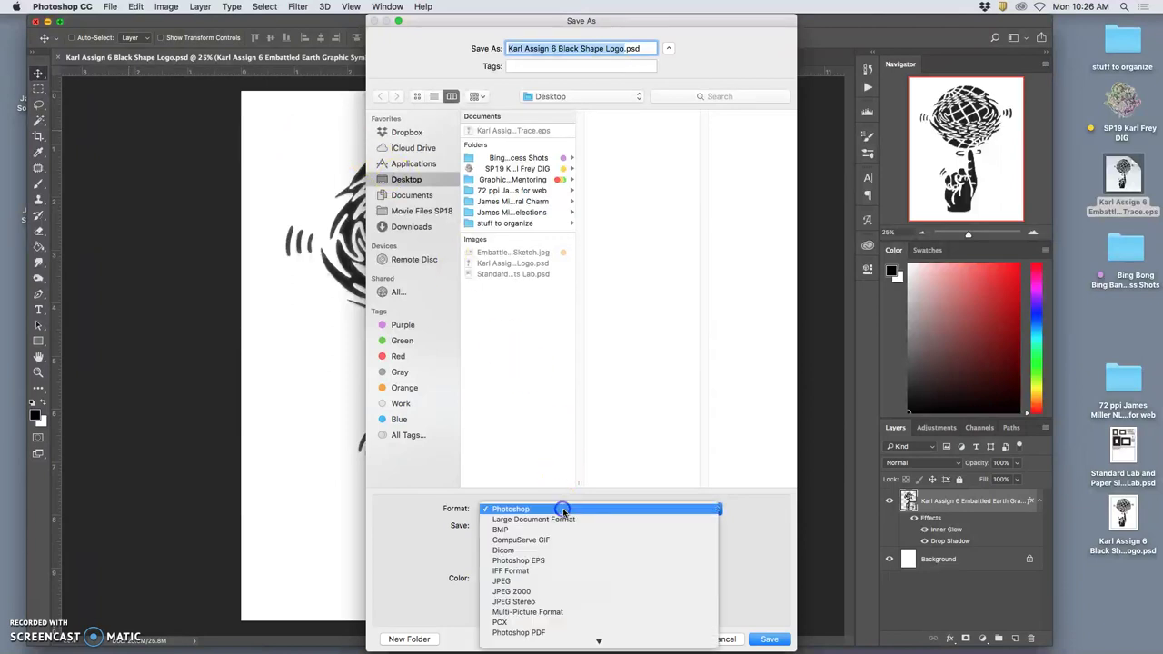
pyautogui.click(557, 583)
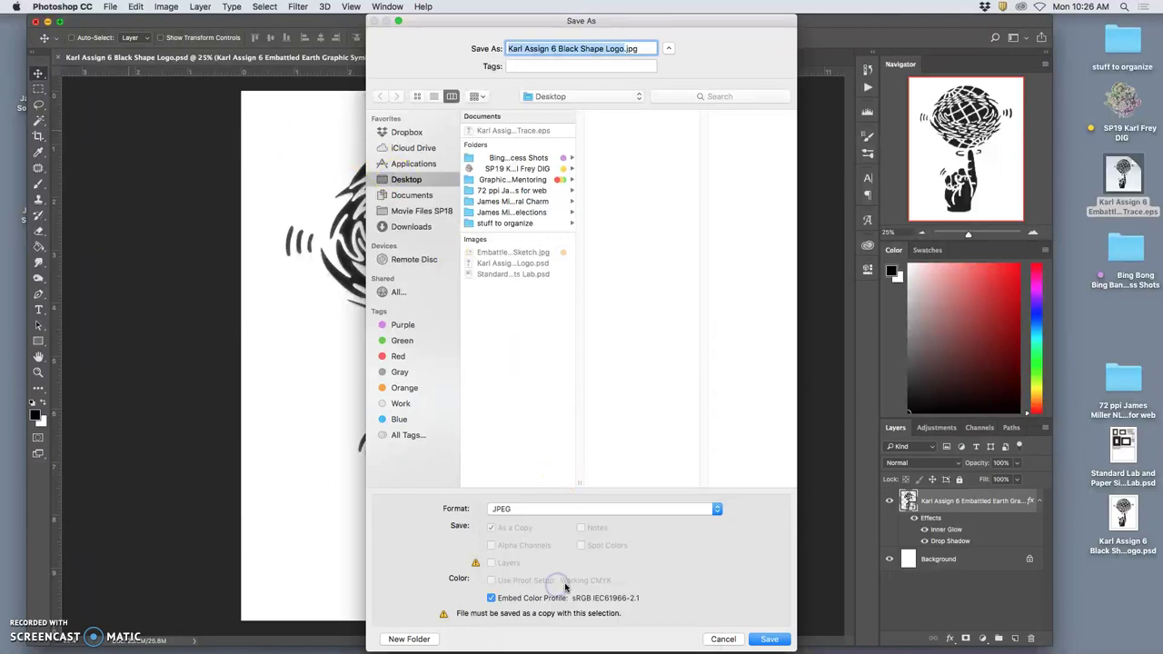
pyautogui.click(769, 640)
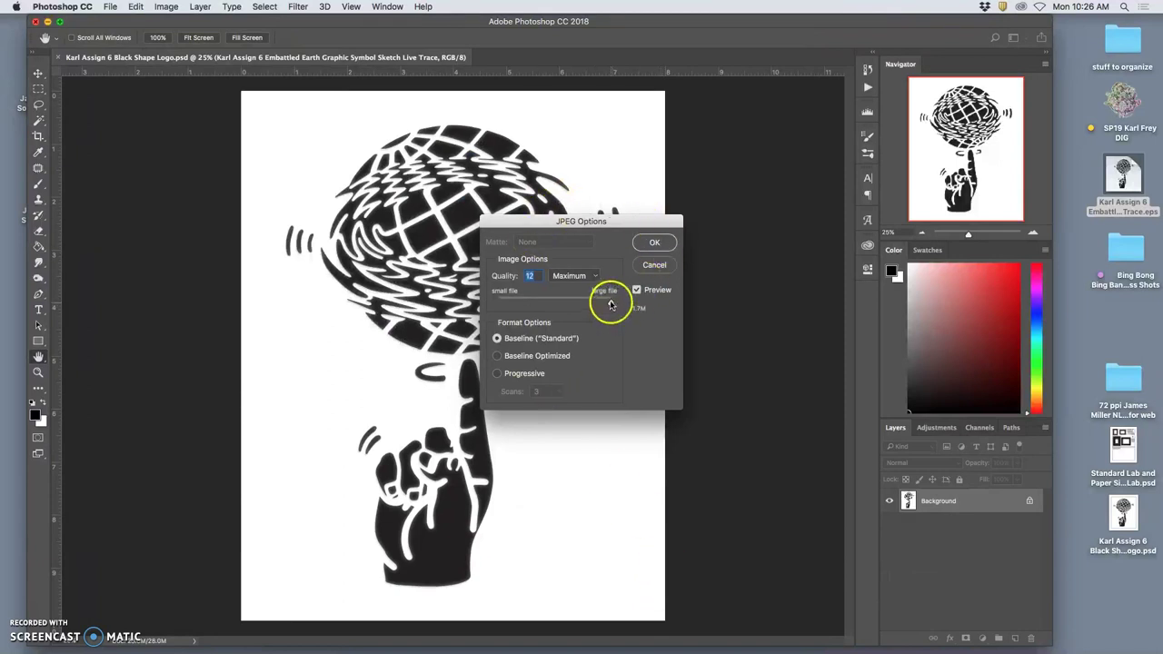
pyautogui.click(612, 303)
pyautogui.moveTo(612, 303)
pyautogui.mouseDown()
pyautogui.moveTo(582, 305)
pyautogui.moveTo(605, 307)
pyautogui.mouseUp()
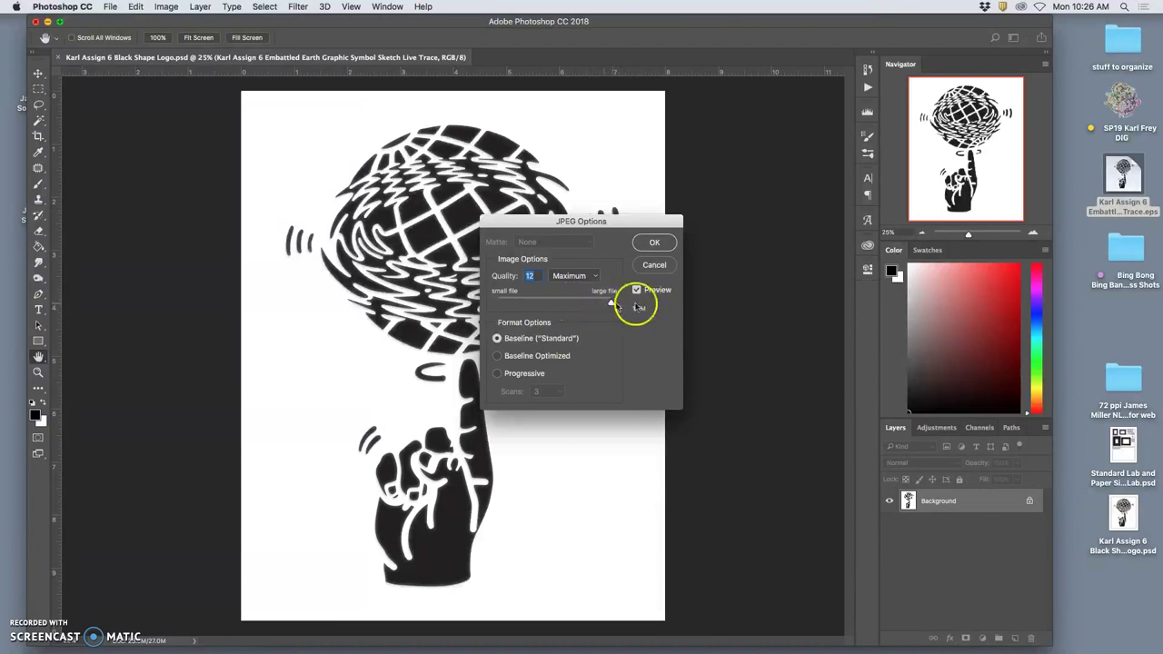
pyautogui.click(658, 242)
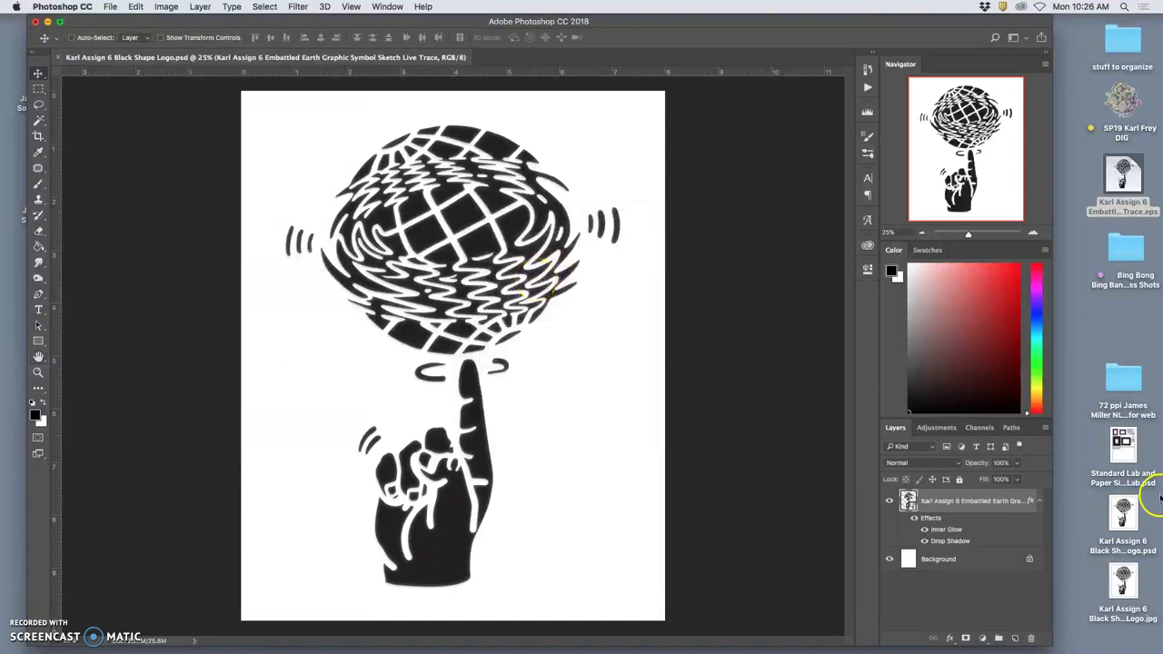
pyautogui.click(1119, 580)
# Move the Black Shape Logo JPG beside the Embattled Earth sketch and tag it orange.
pyautogui.press('F11')
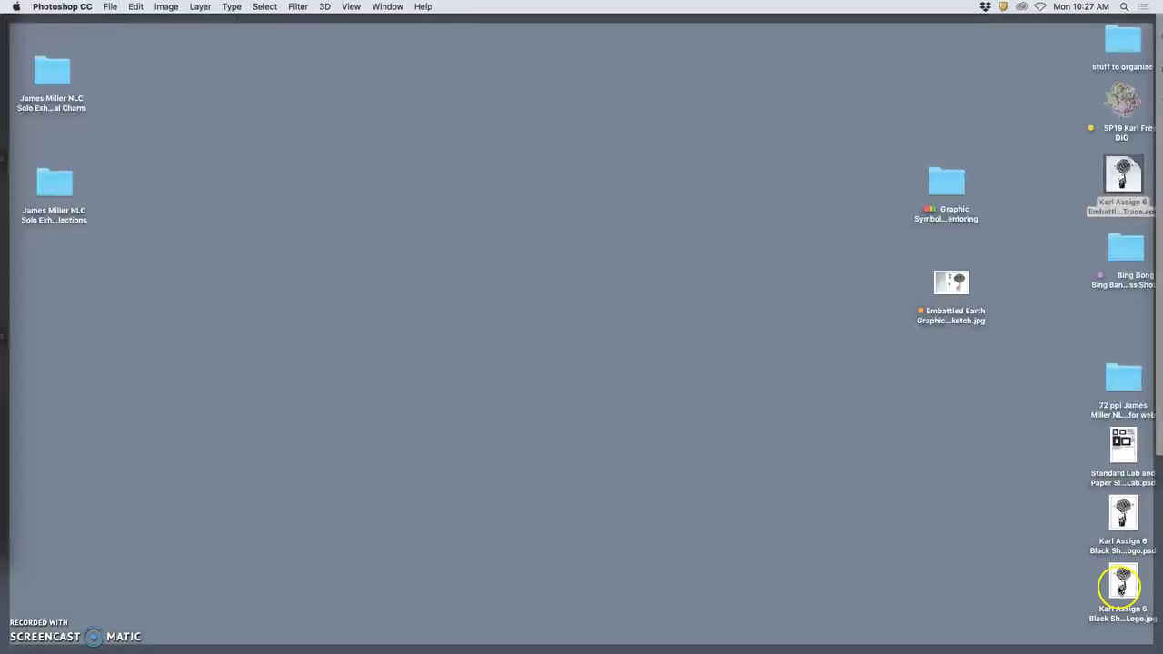
pyautogui.moveTo(1120, 581); pyautogui.dragTo(953, 358)
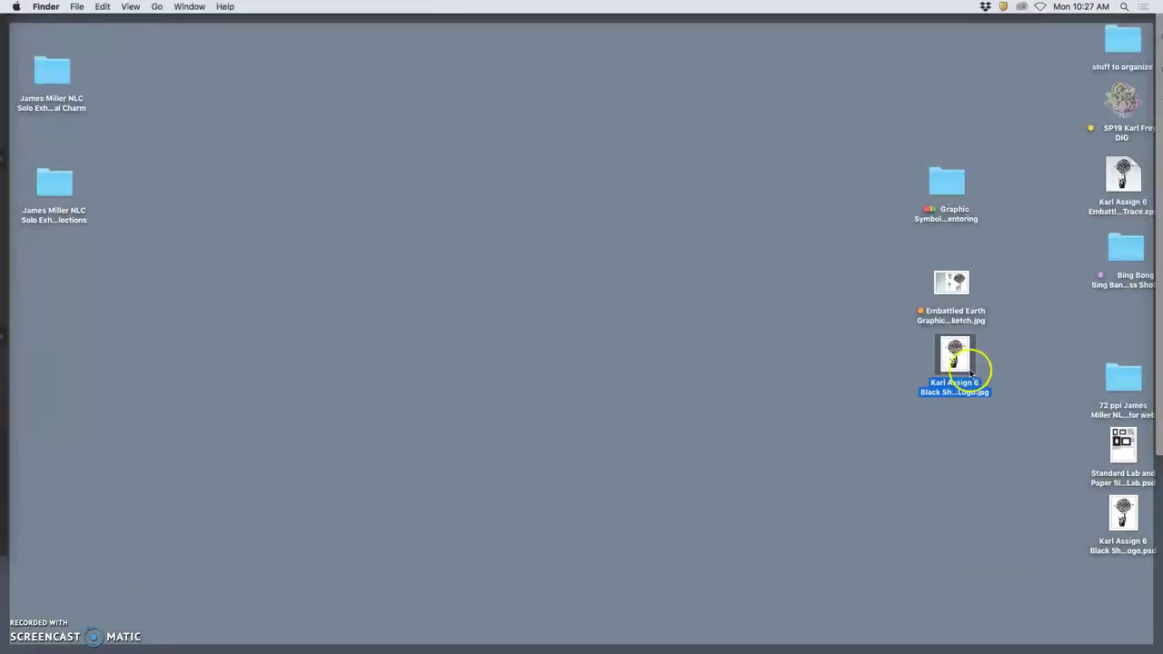
pyautogui.rightClick(964, 380)
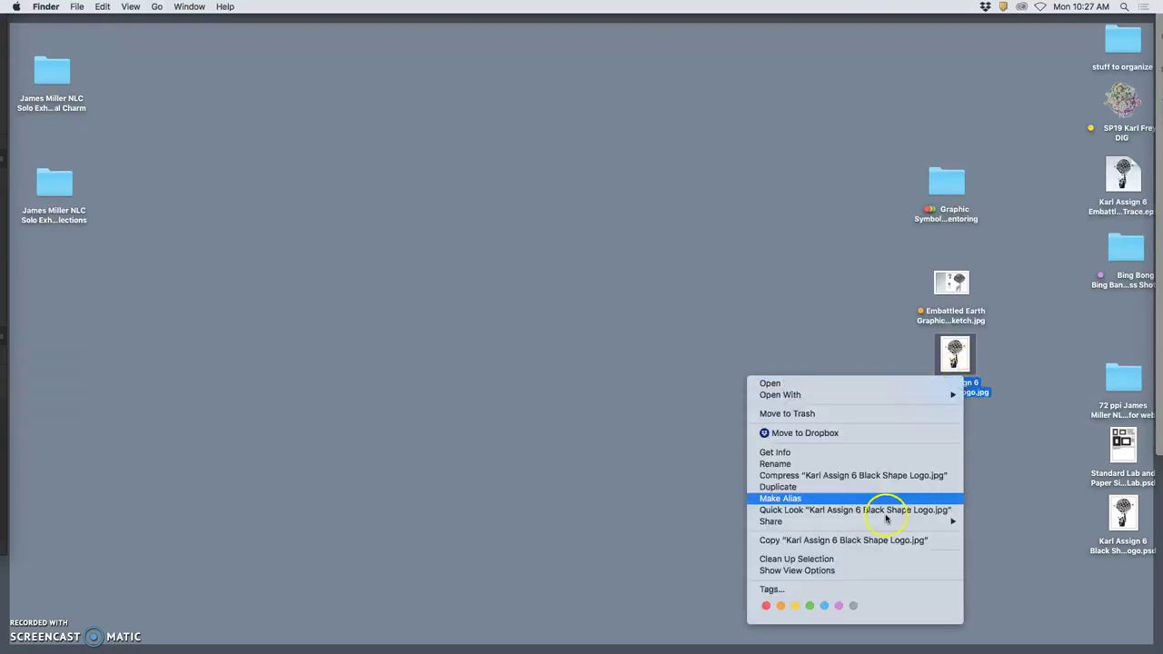
pyautogui.click(779, 610)
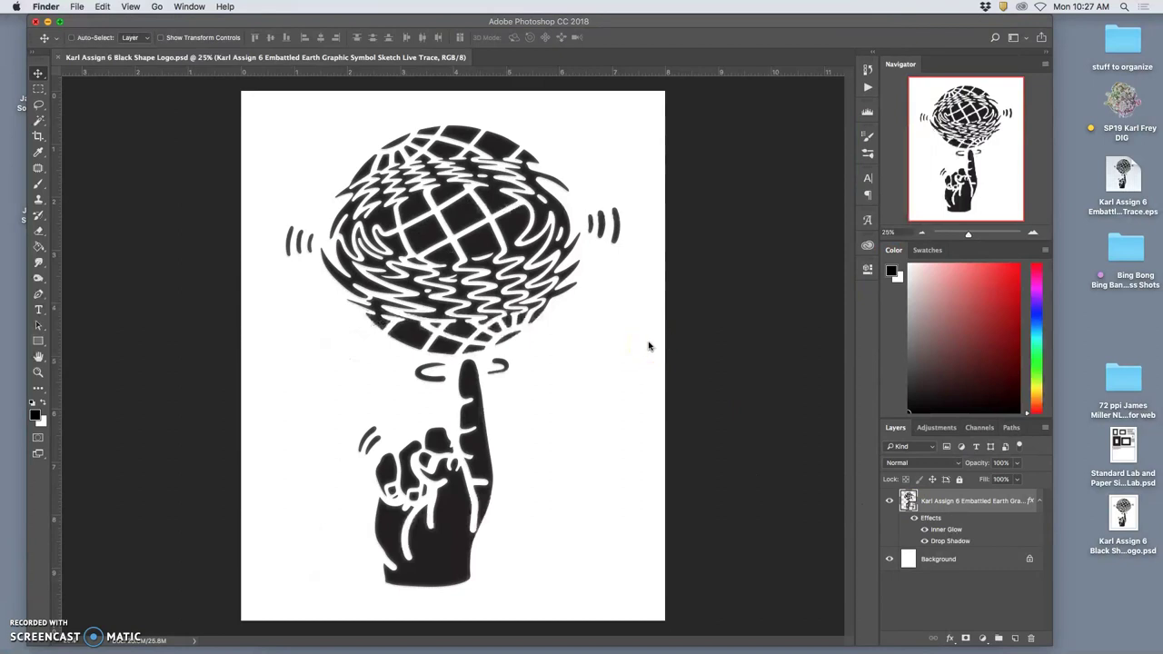
# Duplicate the logo layer and give the copy a teal #46a1b5 Color Overlay at 100% opacity.
pyautogui.click(948, 503)
pyautogui.moveTo(949, 504)
pyautogui.mouseDown()
pyautogui.moveTo(921, 550)
pyautogui.moveTo(890, 562)
pyautogui.mouseUp()
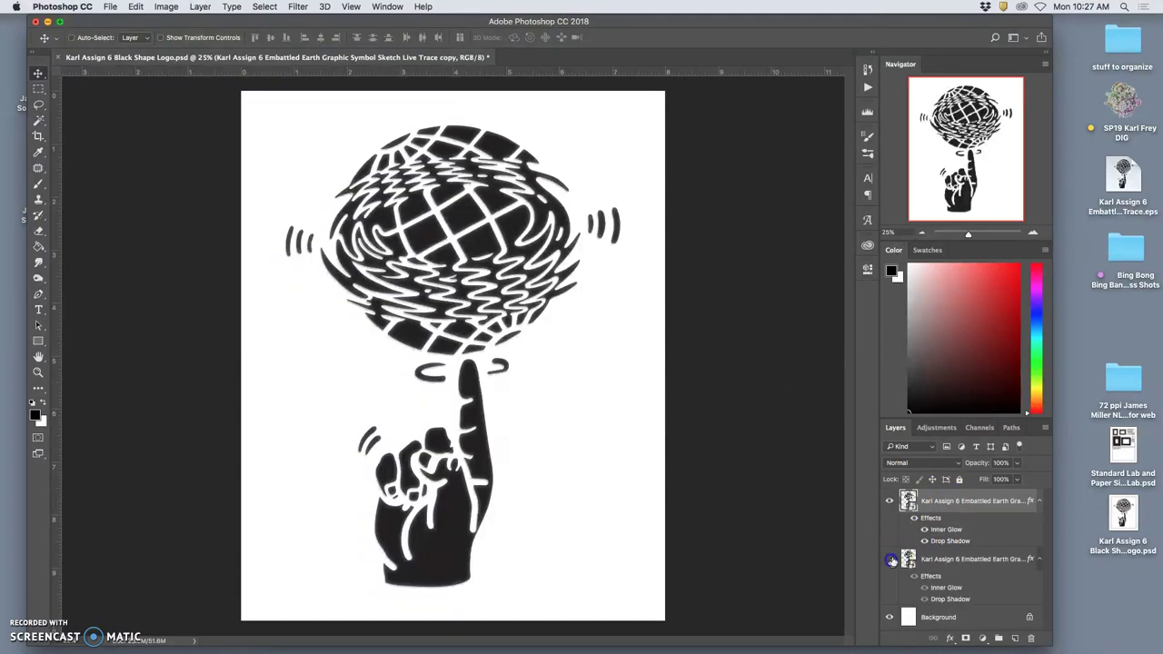
pyautogui.doubleClick(932, 518)
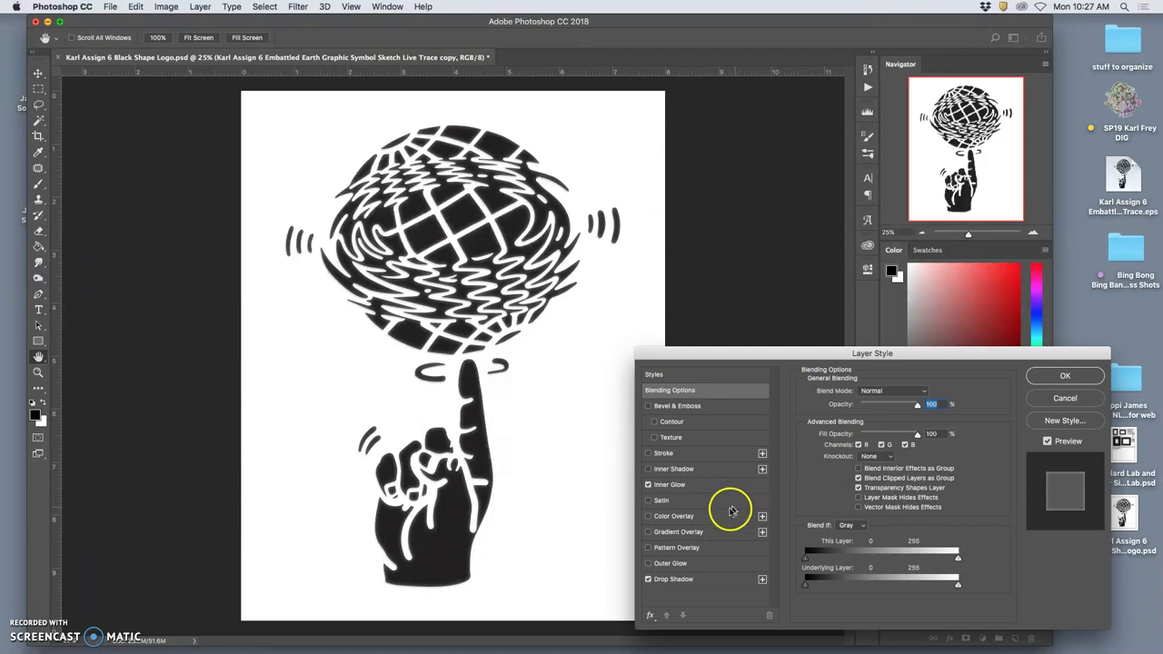
pyautogui.click(648, 516)
pyautogui.click(674, 516)
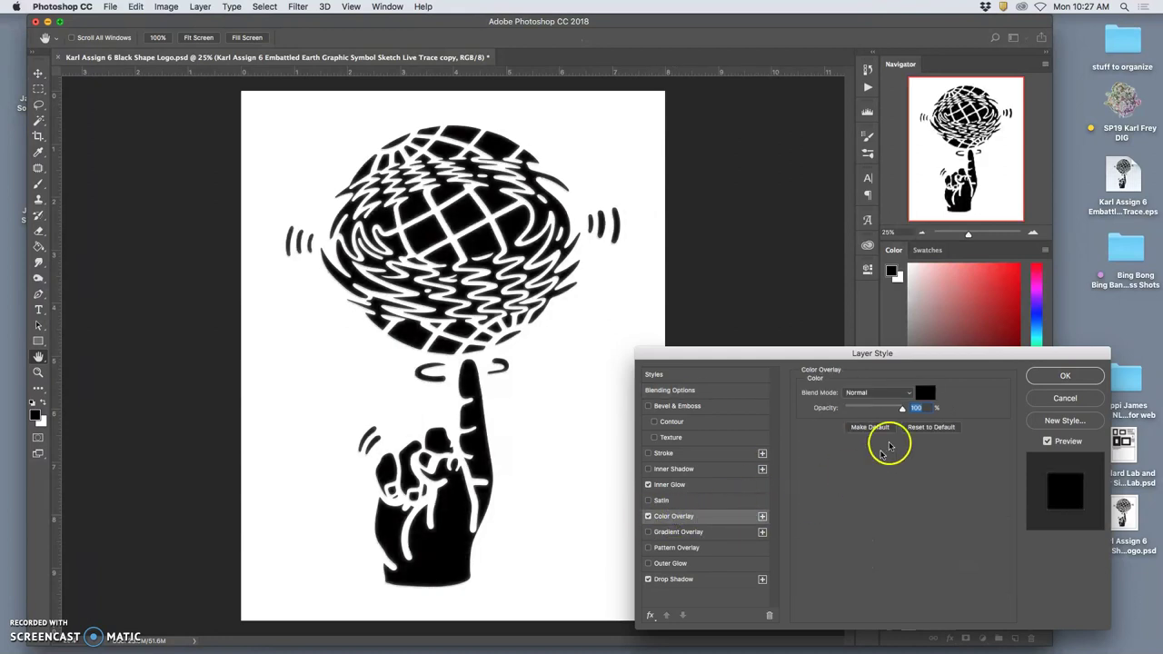
pyautogui.click(924, 393)
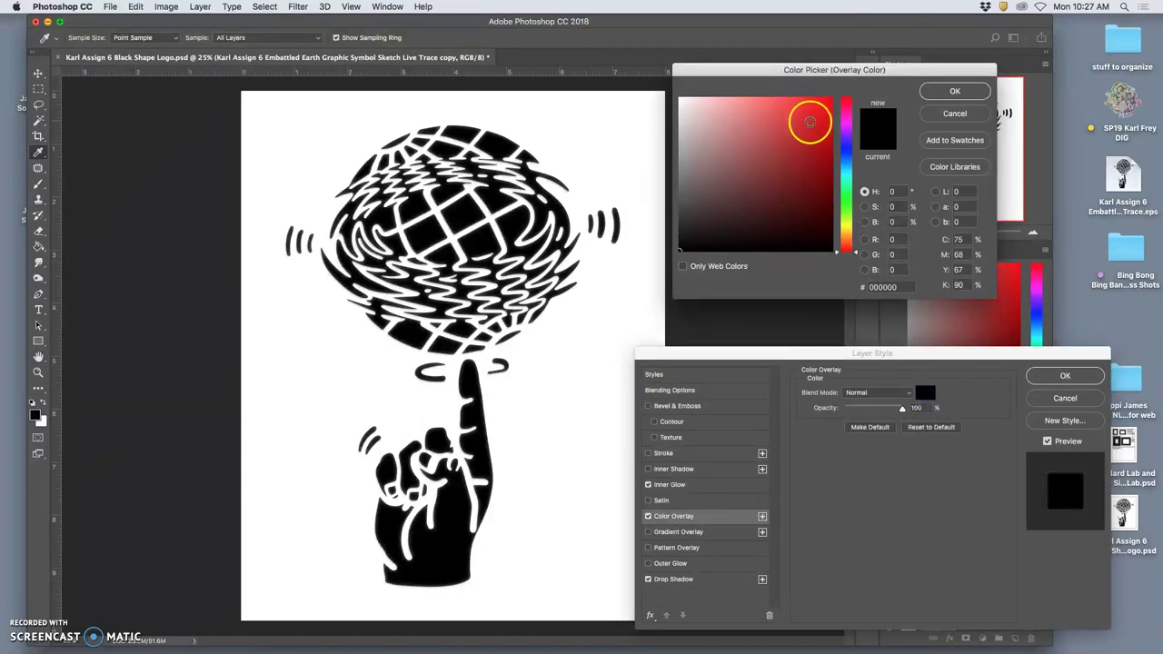
pyautogui.click(847, 168)
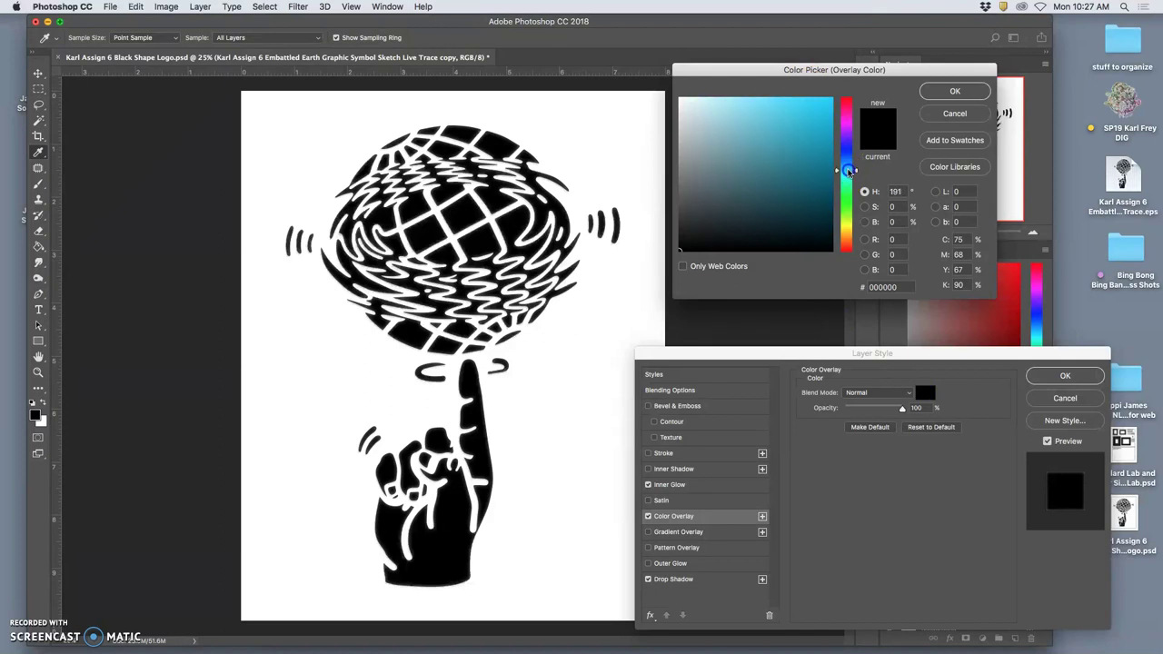
pyautogui.moveTo(776, 142); pyautogui.dragTo(773, 141)
pyautogui.click(956, 88)
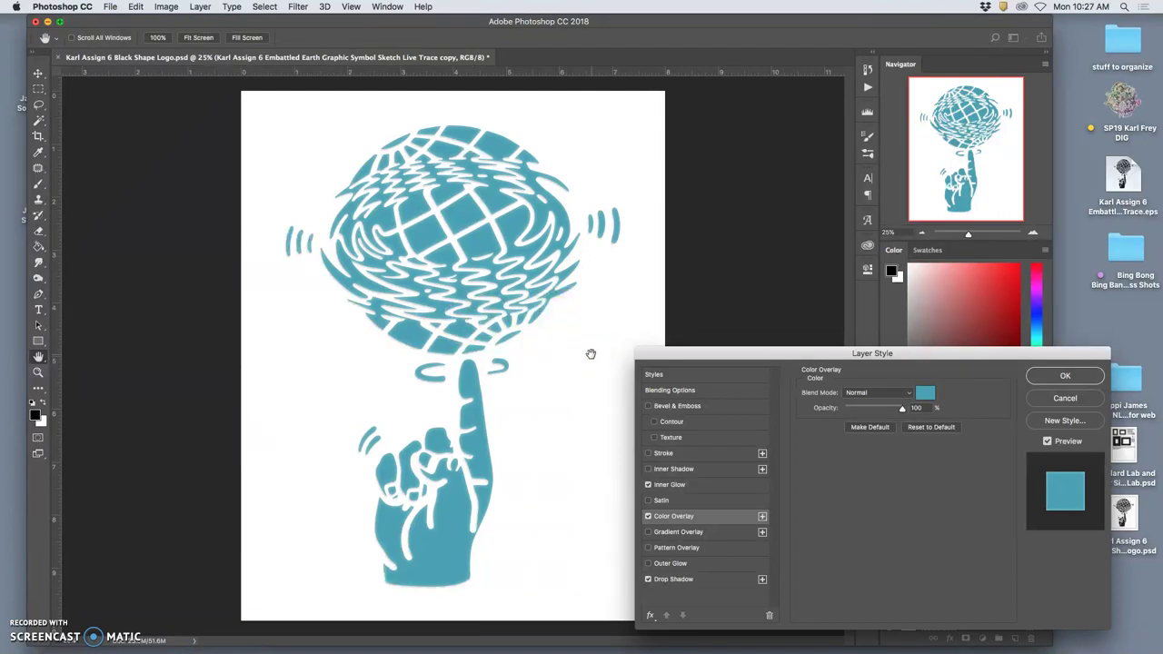
# Change the drop shadow colour to orange #ca8521 and raise its opacity to 33%.
pyautogui.click(647, 580)
pyautogui.click(683, 579)
pyautogui.click(926, 393)
pyautogui.moveTo(841, 257)
pyautogui.mouseDown()
pyautogui.moveTo(841, 208)
pyautogui.moveTo(840, 236)
pyautogui.mouseUp()
pyautogui.moveTo(796, 174); pyautogui.dragTo(806, 129)
pyautogui.click(845, 182)
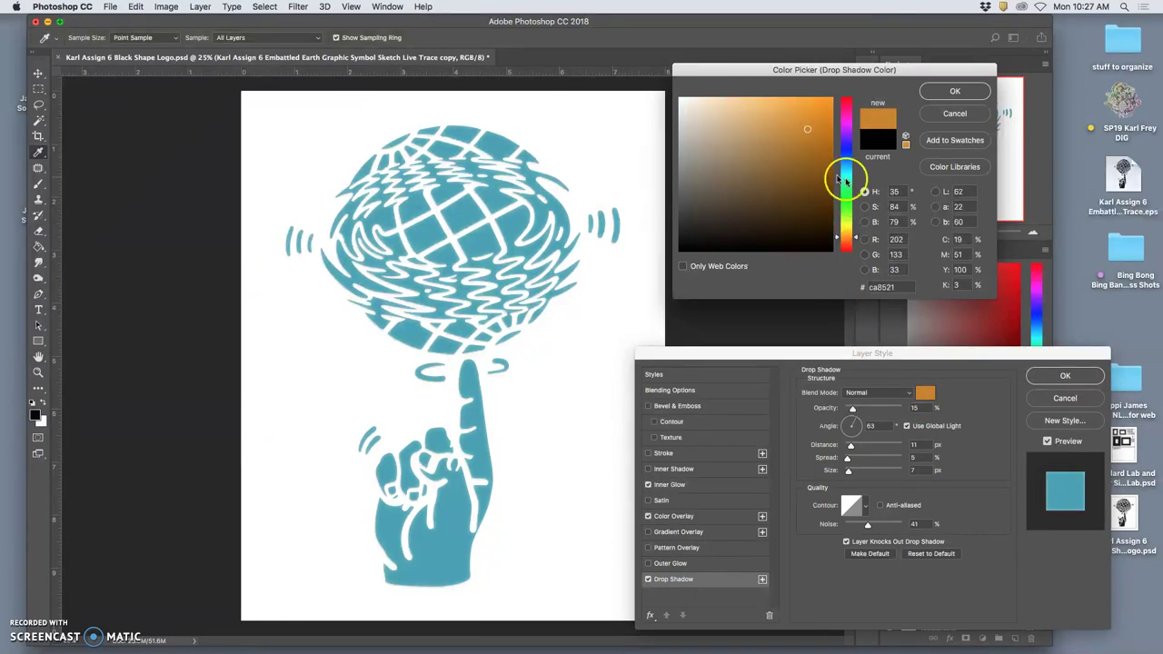
pyautogui.click(955, 91)
pyautogui.moveTo(851, 408); pyautogui.dragTo(865, 411)
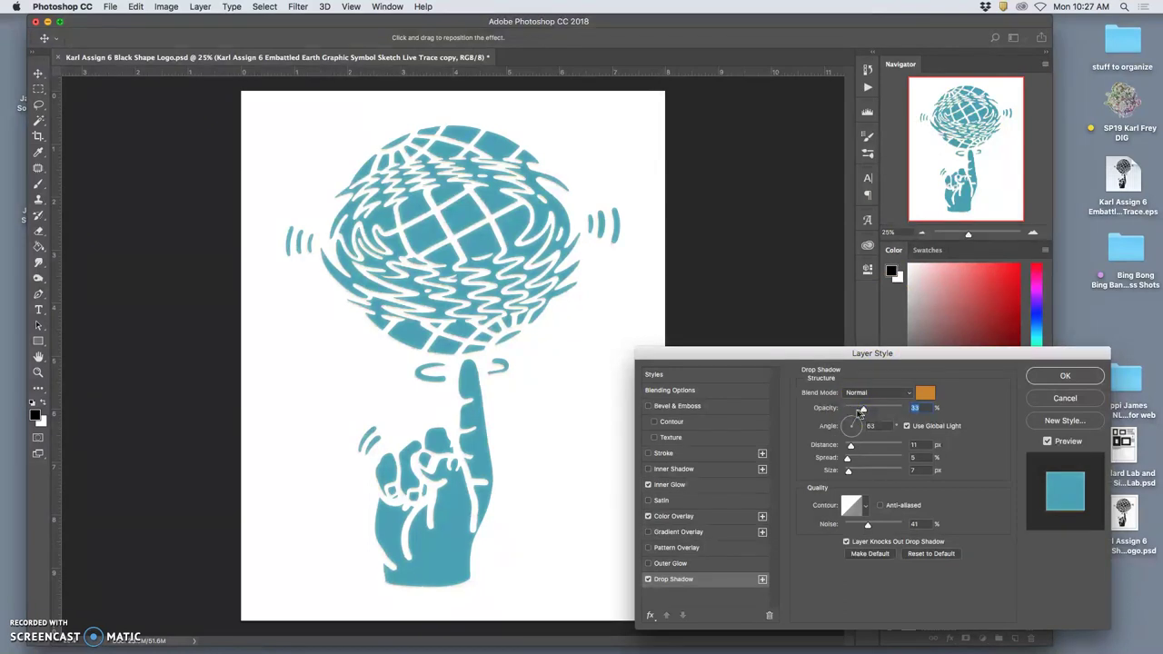
pyautogui.press('super+equal')
pyautogui.press('super+equal')
pyautogui.press('super+equal')
pyautogui.press('super+equal')
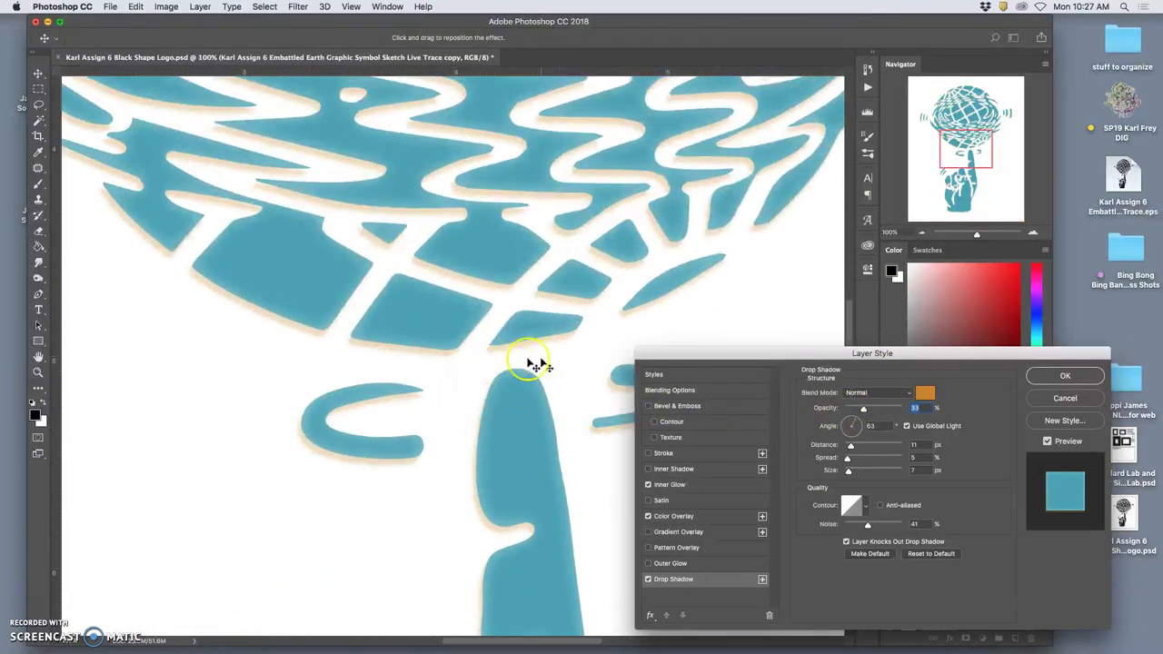
pyautogui.press('super+minus')
pyautogui.press('super+minus')
pyautogui.press('super+minus')
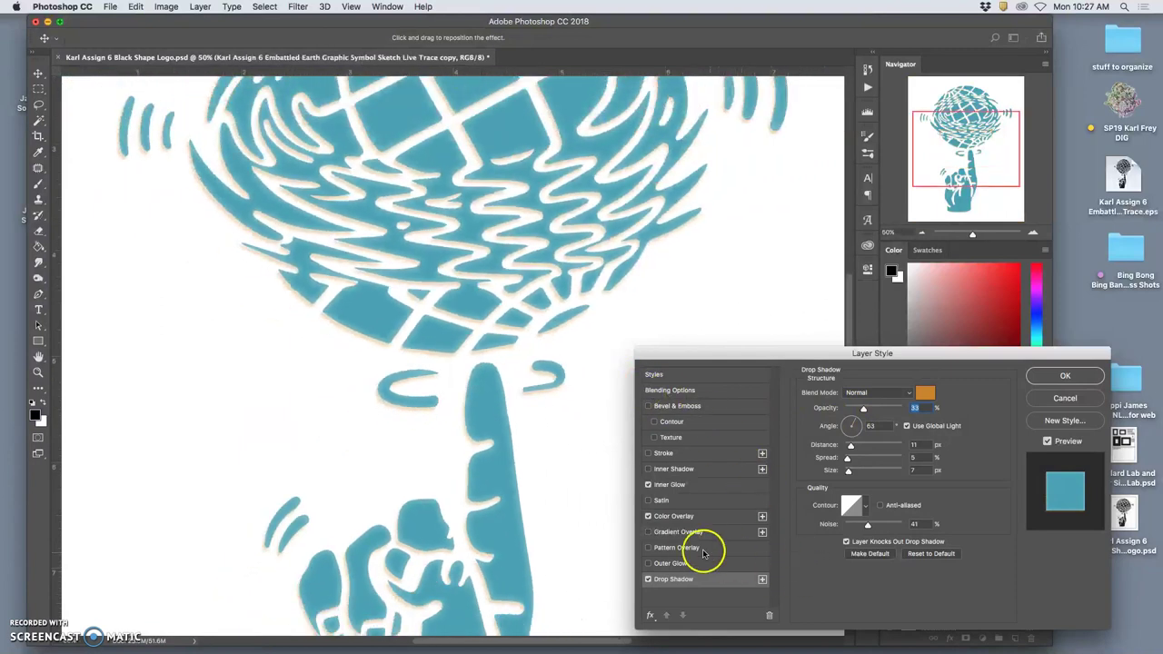
pyautogui.click(669, 485)
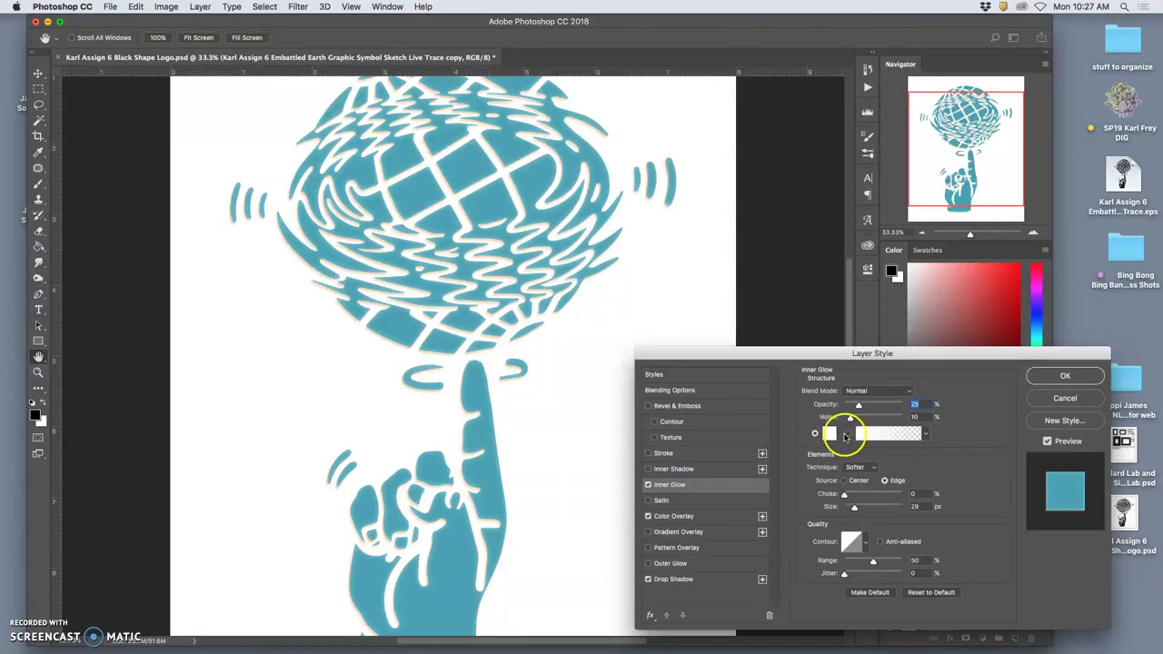
# Apply the Violet, Orange gradient preset to the inner glow.
pyautogui.click(868, 436)
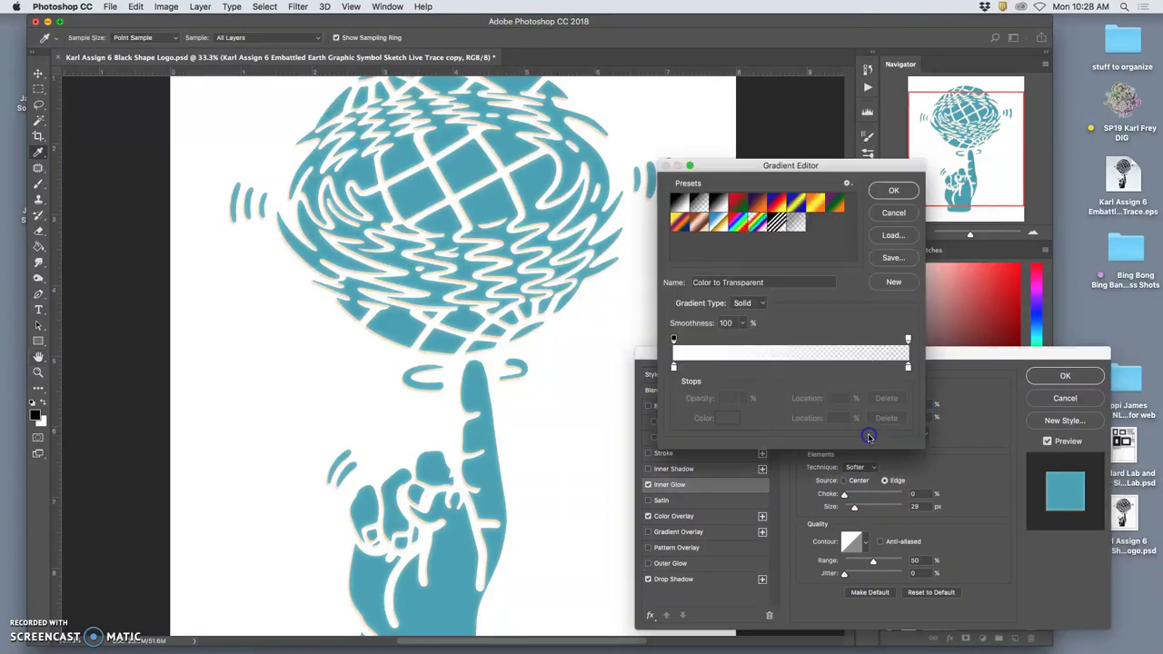
pyautogui.click(756, 202)
pyautogui.click(894, 193)
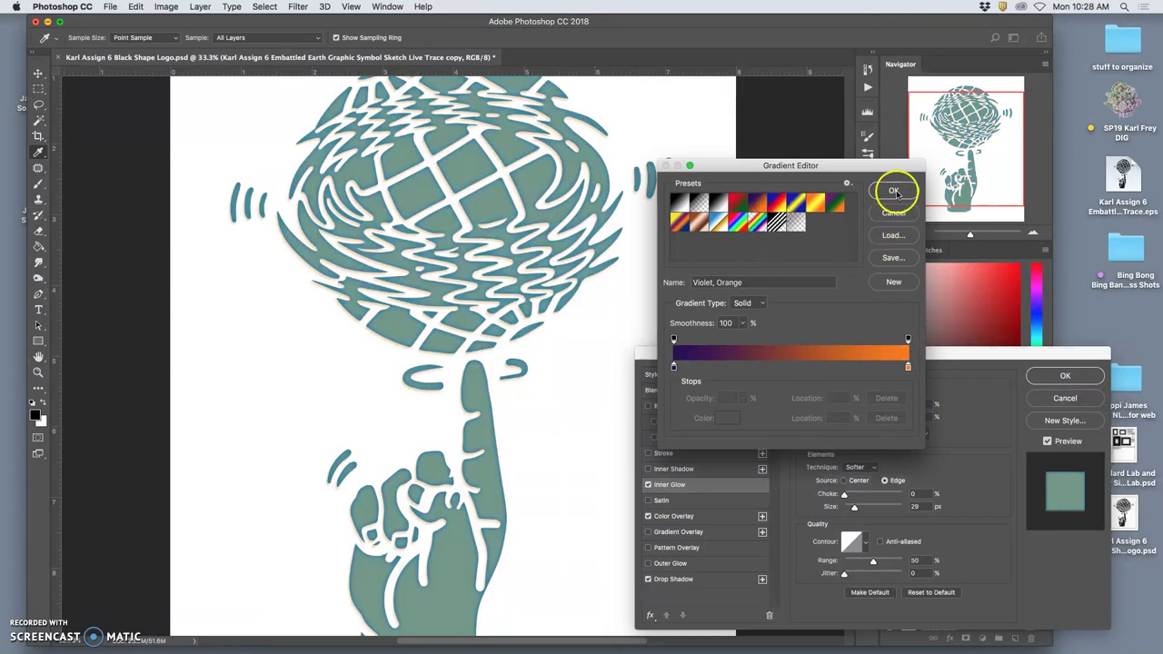
pyautogui.click(894, 192)
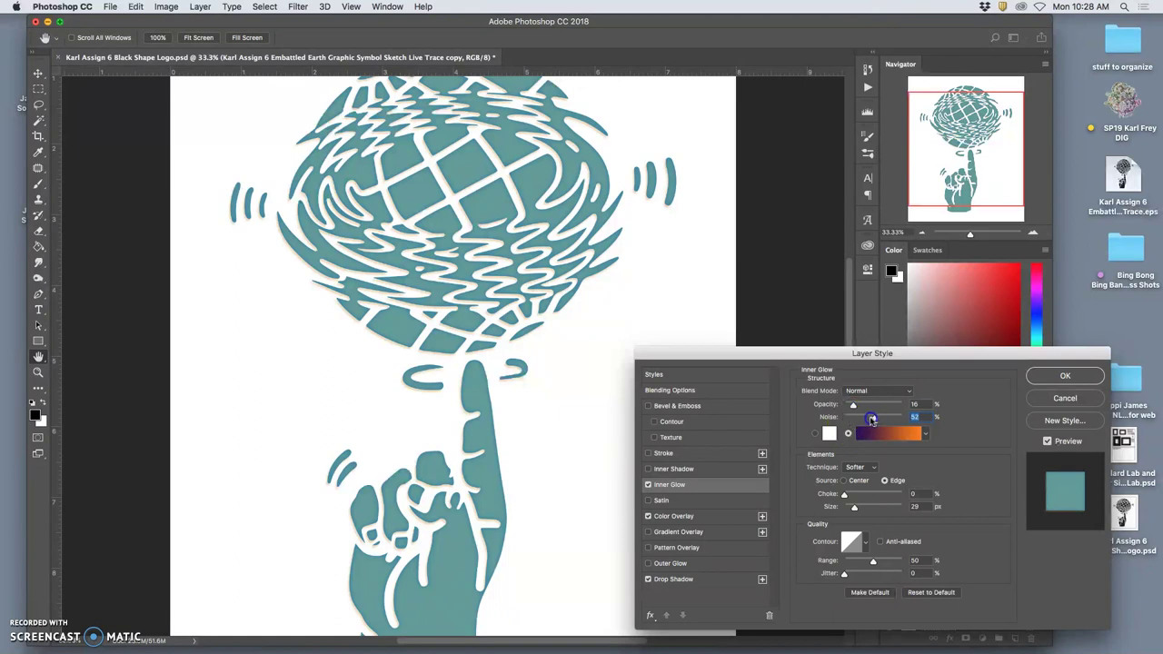
# Set the inner glow opacity to 25% and noise to 66%.
pyautogui.moveTo(852, 405); pyautogui.dragTo(864, 407)
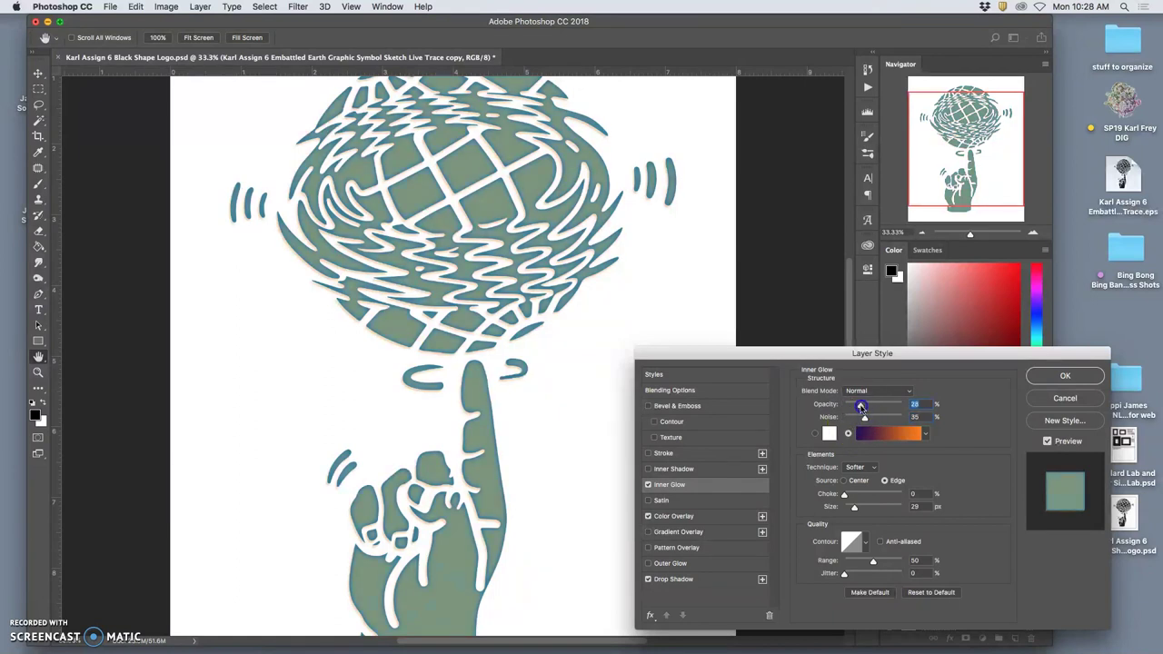
pyautogui.scroll(10, 516, 275)
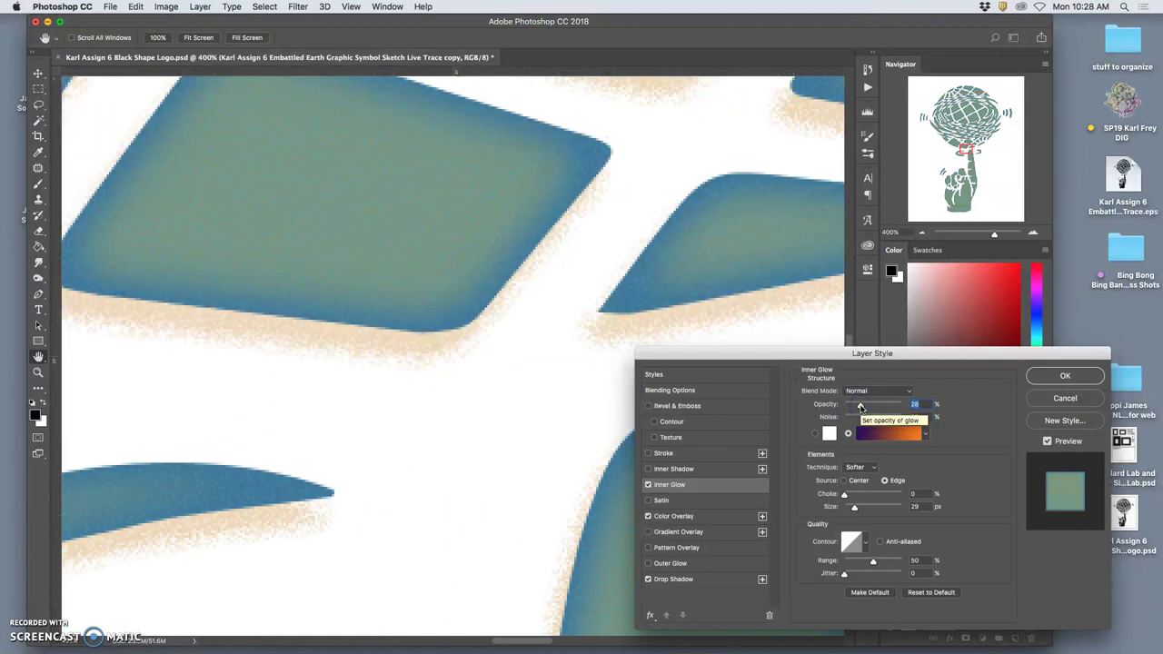
pyautogui.scroll(3, 516, 274)
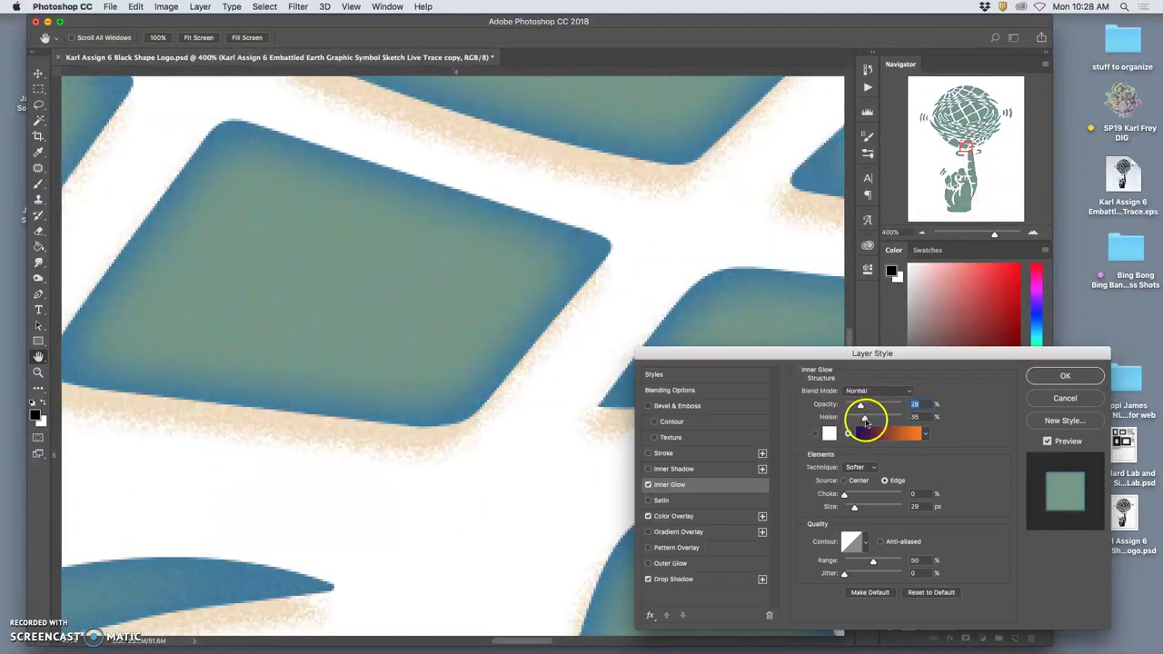
pyautogui.moveTo(864, 417)
pyautogui.mouseDown()
pyautogui.moveTo(877, 420)
pyautogui.moveTo(849, 405)
pyautogui.mouseUp()
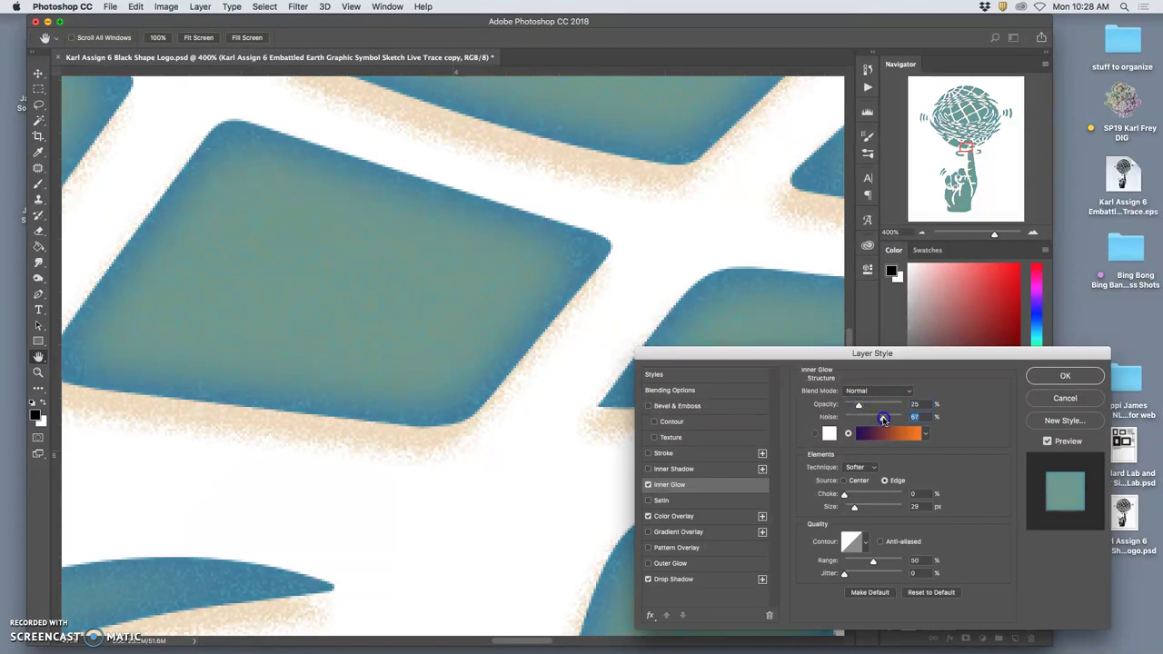
pyautogui.press('super+minus')
pyautogui.press('super+minus')
pyautogui.press('super+minus')
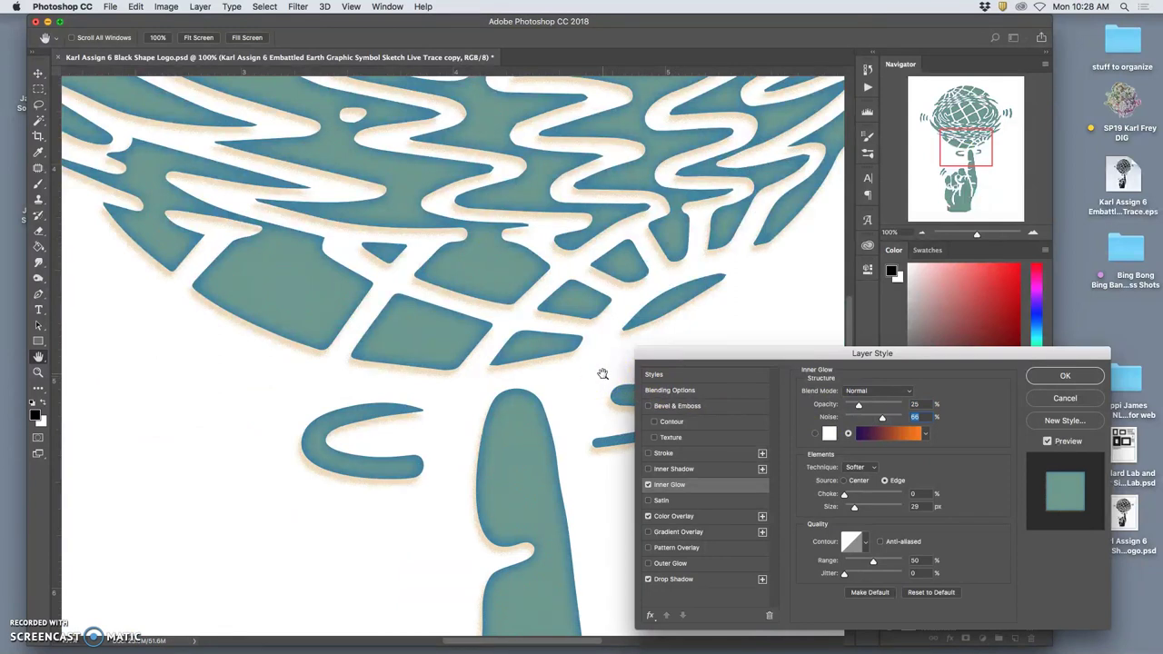
pyautogui.press('super+minus')
pyautogui.press('super+minus')
pyautogui.press('super+minus')
pyautogui.press('super+minus')
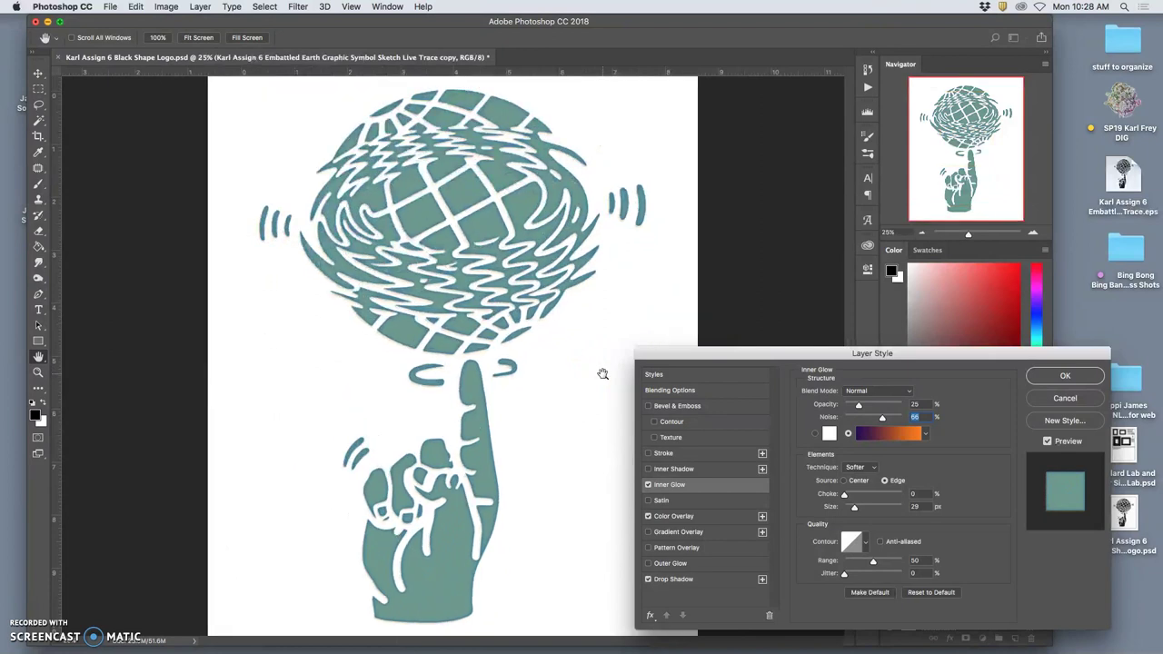
pyautogui.press('super+plus')
pyautogui.press('super+plus')
pyautogui.press('super+plus')
pyautogui.press('super+plus')
pyautogui.press('super+plus')
pyautogui.press('super+plus')
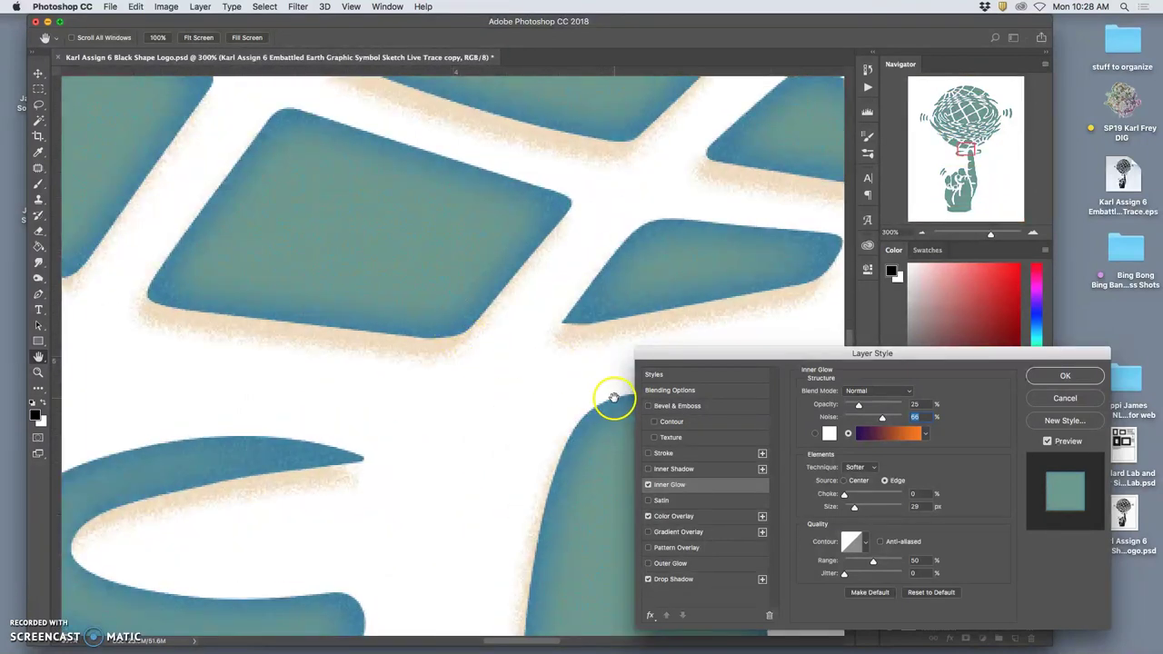
pyautogui.scroll(-3, 611, 397)
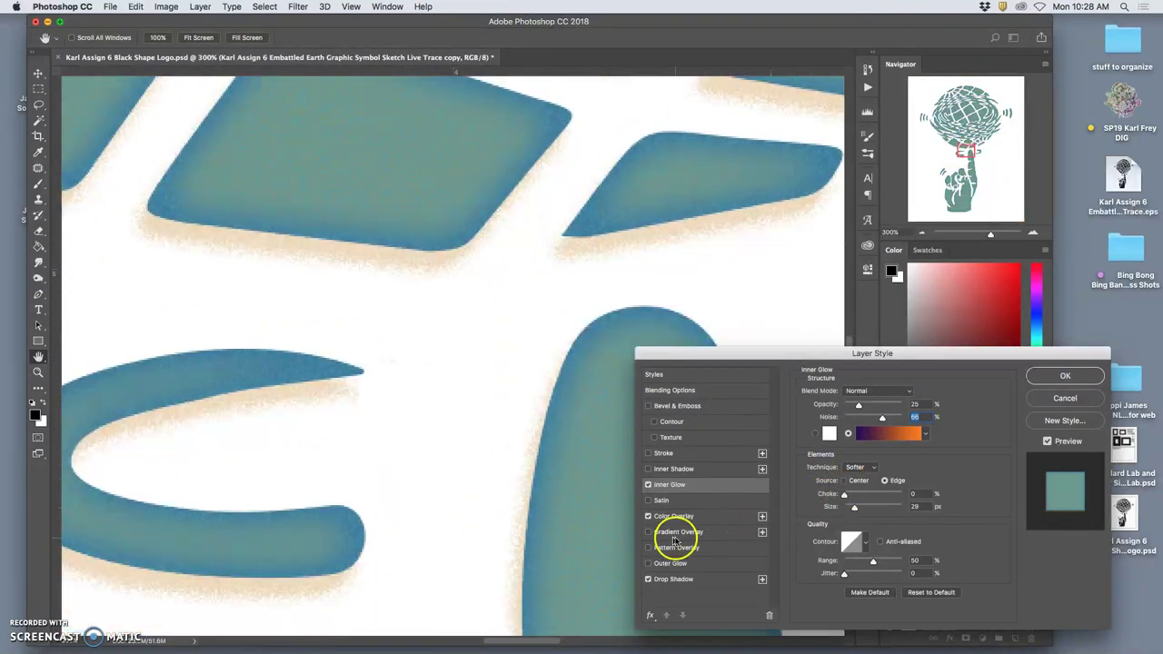
# Apply the custom blue-brown gradient in Normal blend mode and lower the colour overlay's opacity.
pyautogui.click(677, 532)
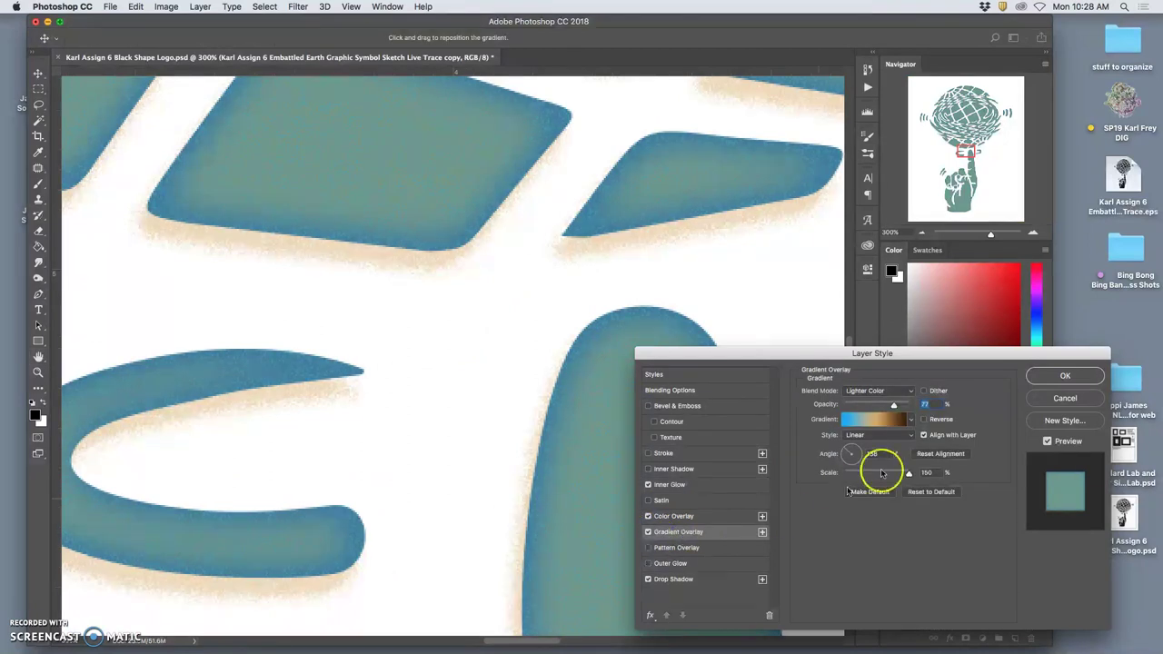
pyautogui.click(895, 421)
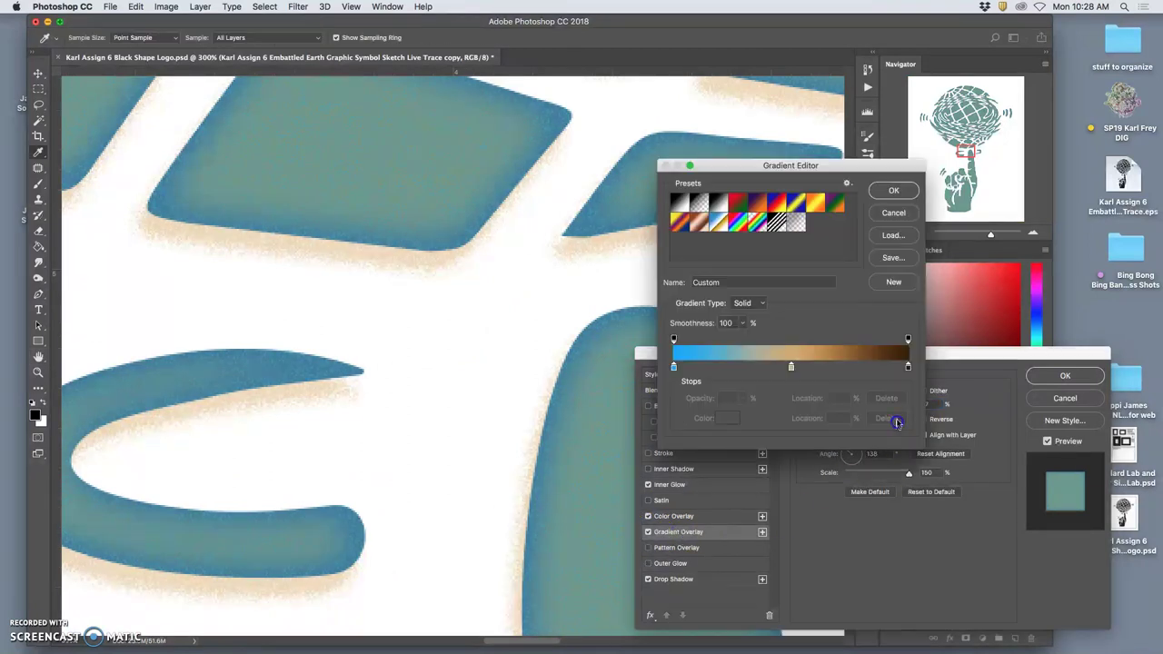
pyautogui.click(902, 190)
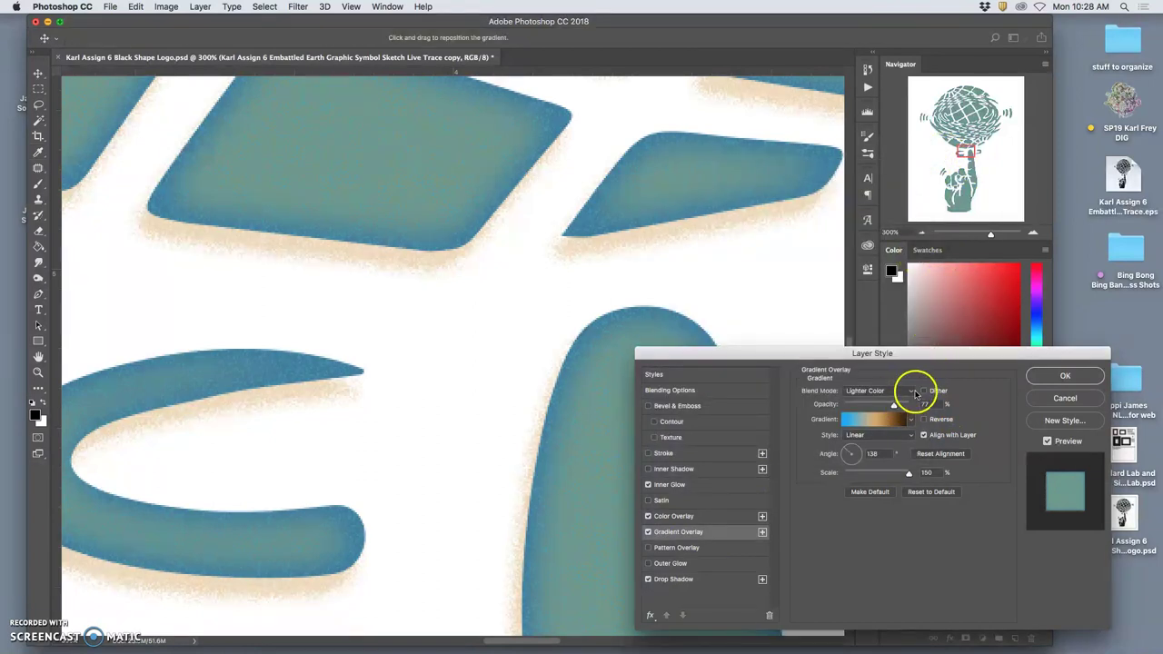
pyautogui.click(910, 391)
pyautogui.click(858, 275)
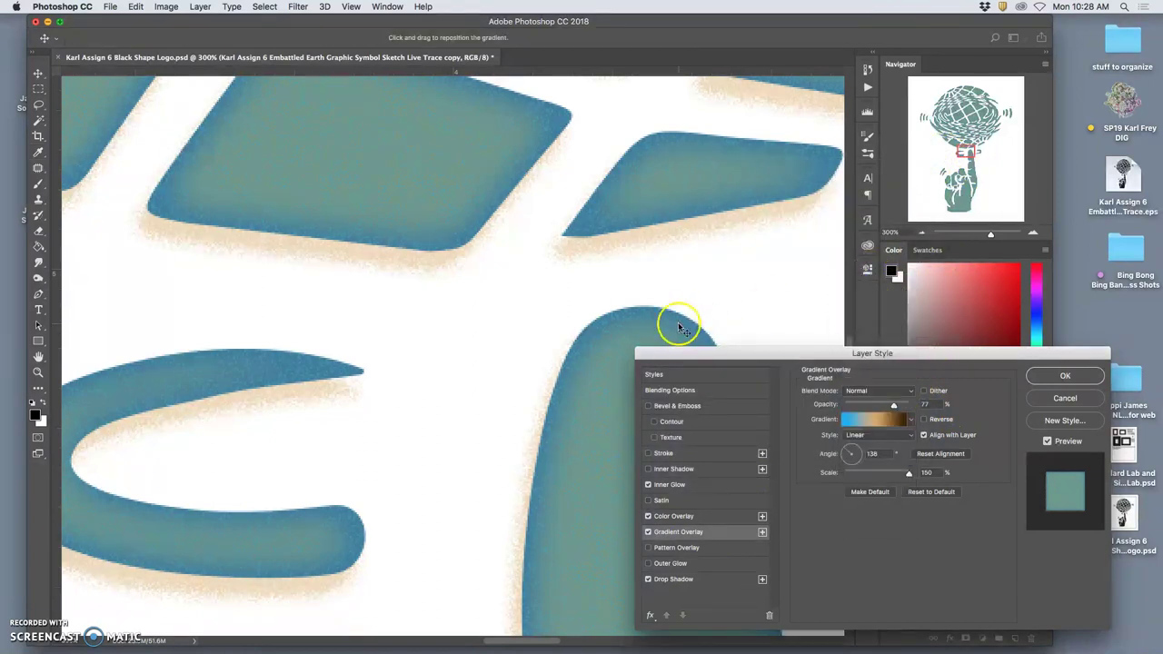
pyautogui.click(893, 405)
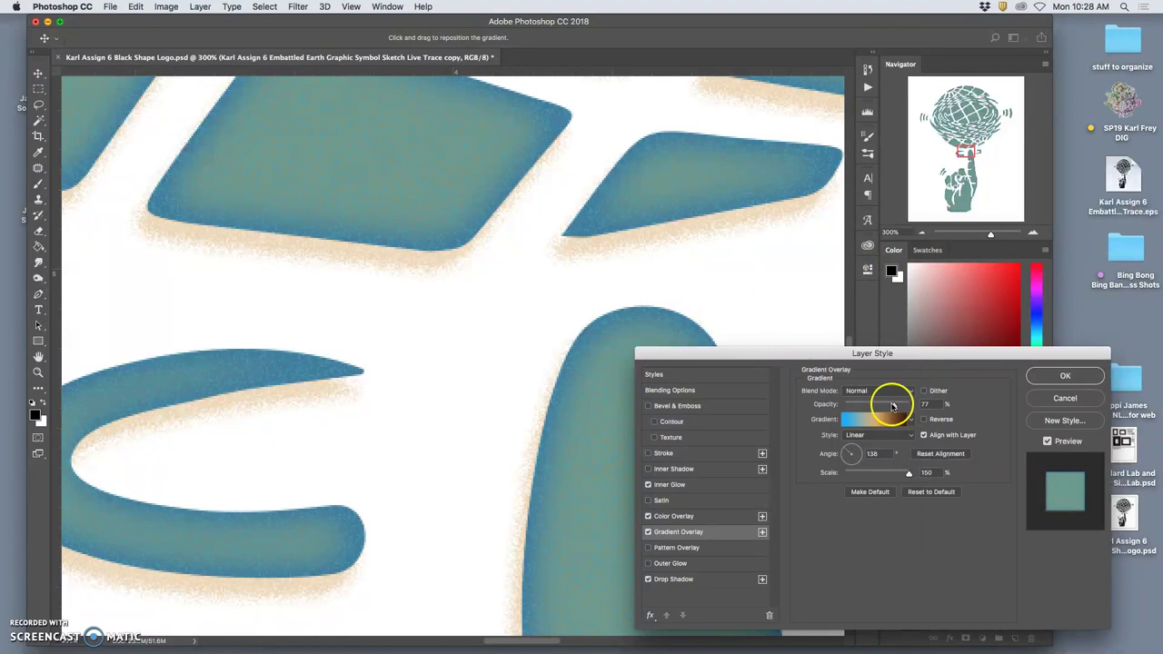
pyautogui.click(714, 516)
pyautogui.moveTo(893, 408); pyautogui.dragTo(889, 411)
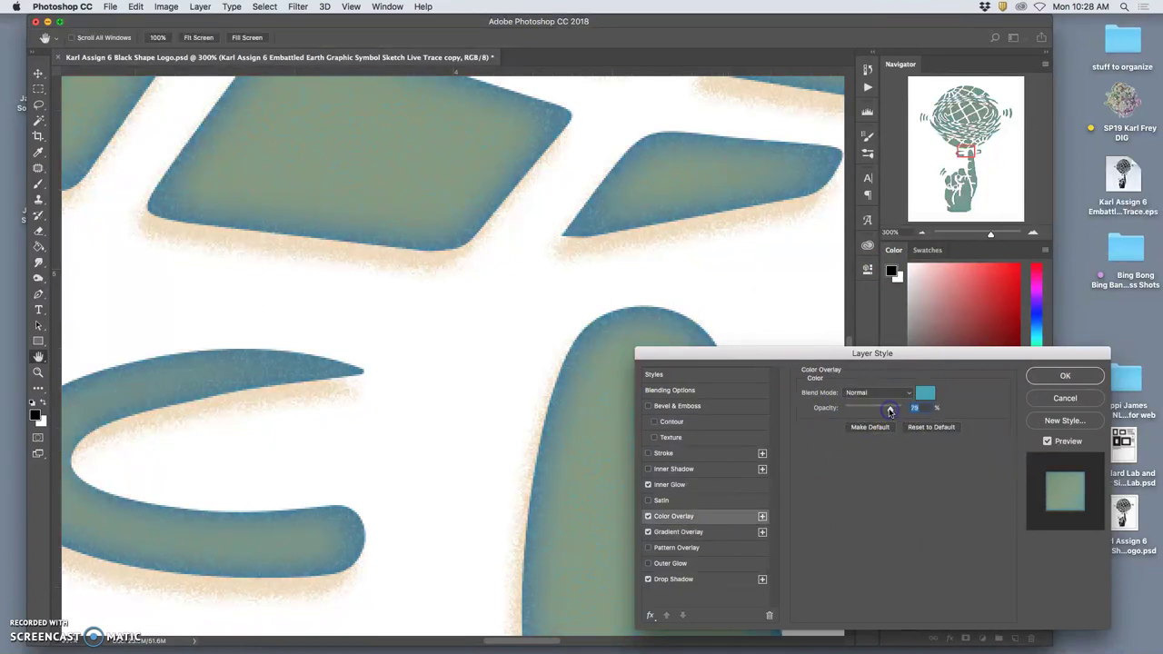
pyautogui.press('super+minus')
pyautogui.press('super+minus')
pyautogui.press('super+minus')
pyautogui.press('super+minus')
pyautogui.press('super+minus')
pyautogui.press('super+minus')
pyautogui.press('super+minus')
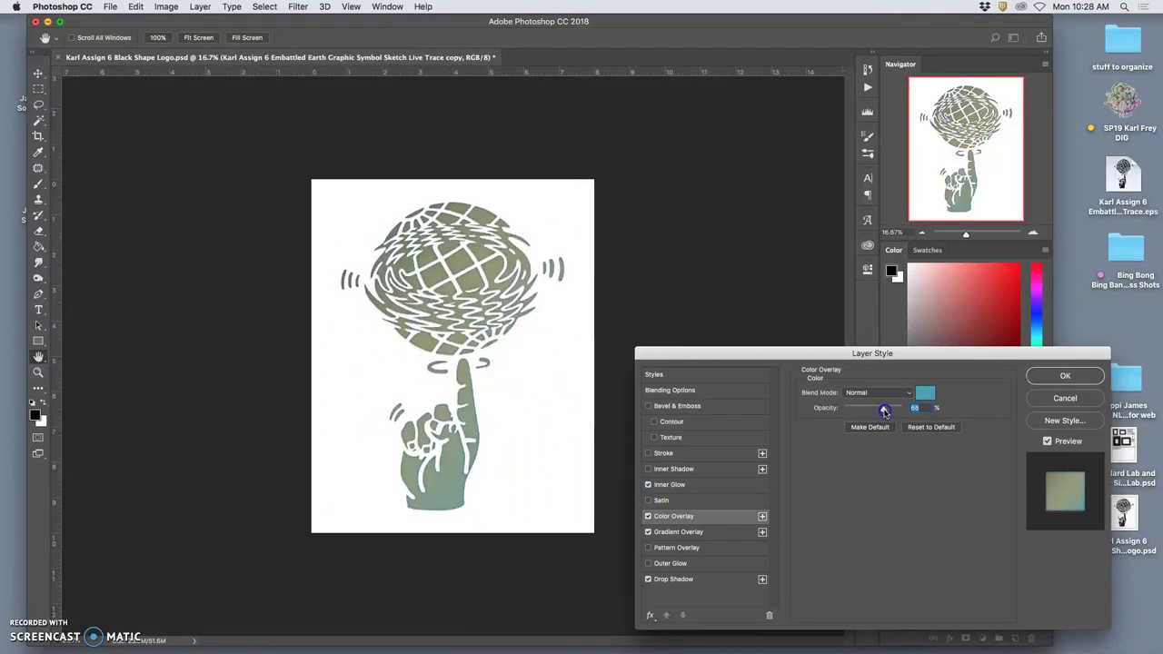
# Re-accept the gradient, then raise the gradient overlay opacity to about 79% and shrink its scale.
pyautogui.click(696, 533)
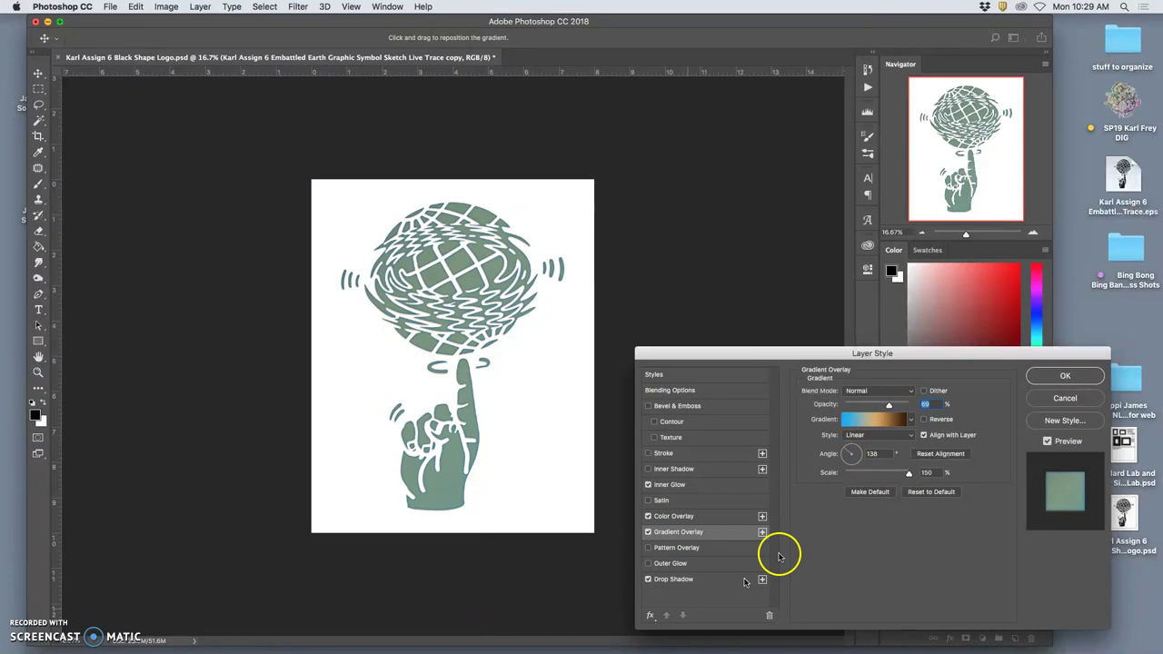
pyautogui.press('super+equal')
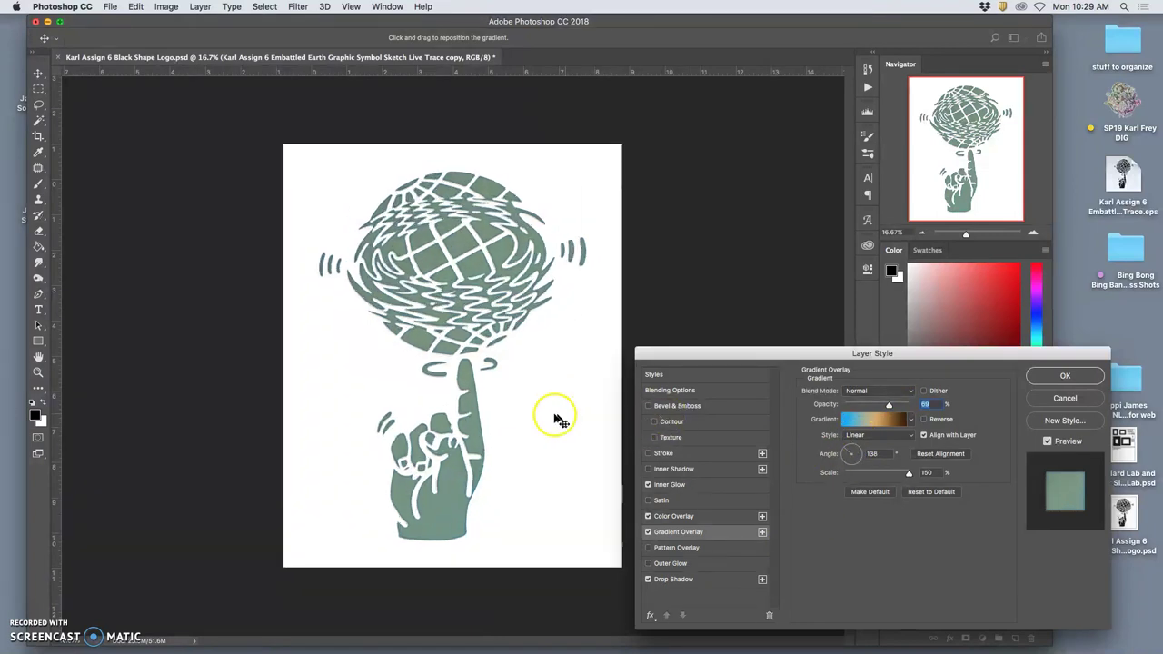
pyautogui.press('super+equal')
pyautogui.press('super+equal')
pyautogui.press('super+equal')
pyautogui.press('super+equal')
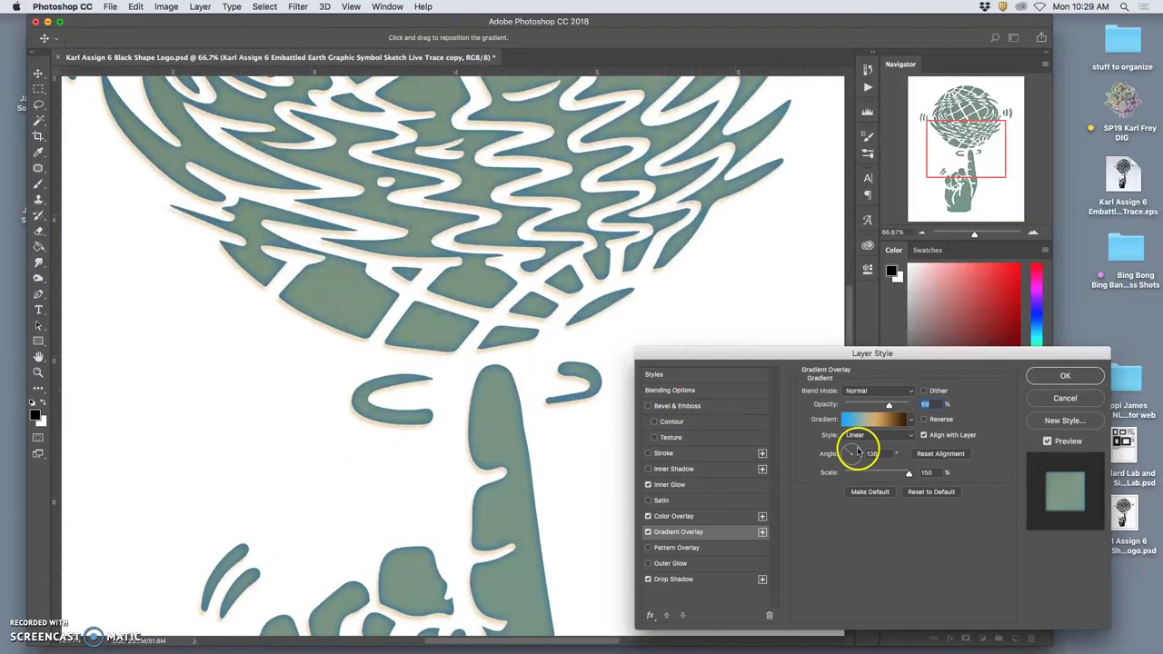
pyautogui.click(881, 418)
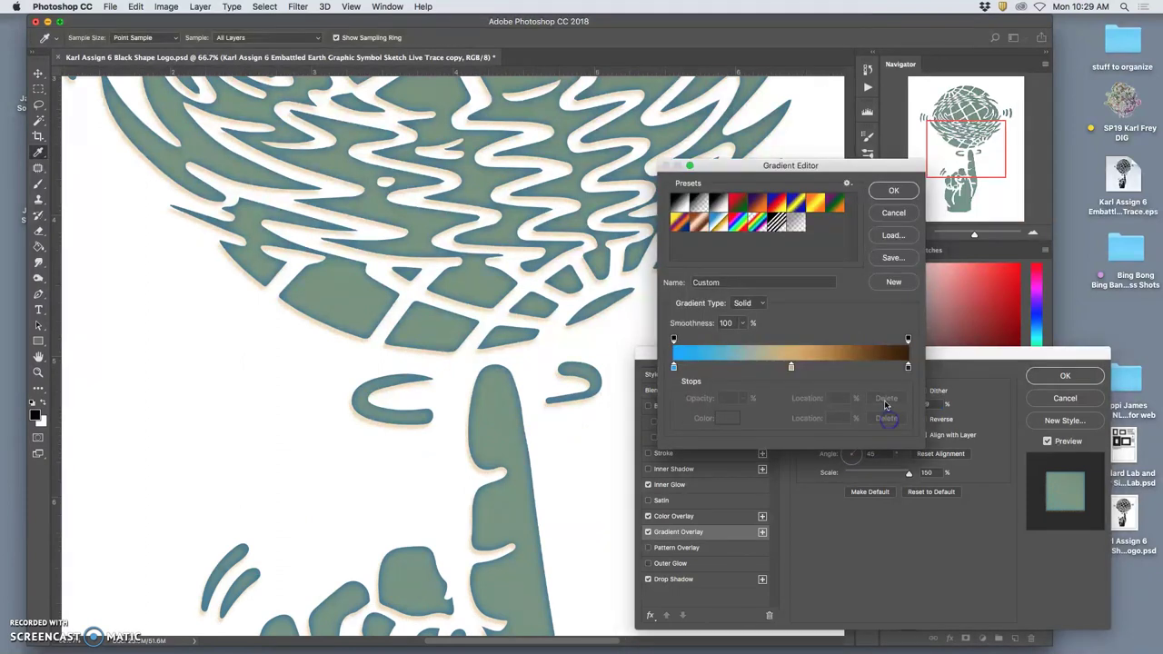
pyautogui.click(891, 192)
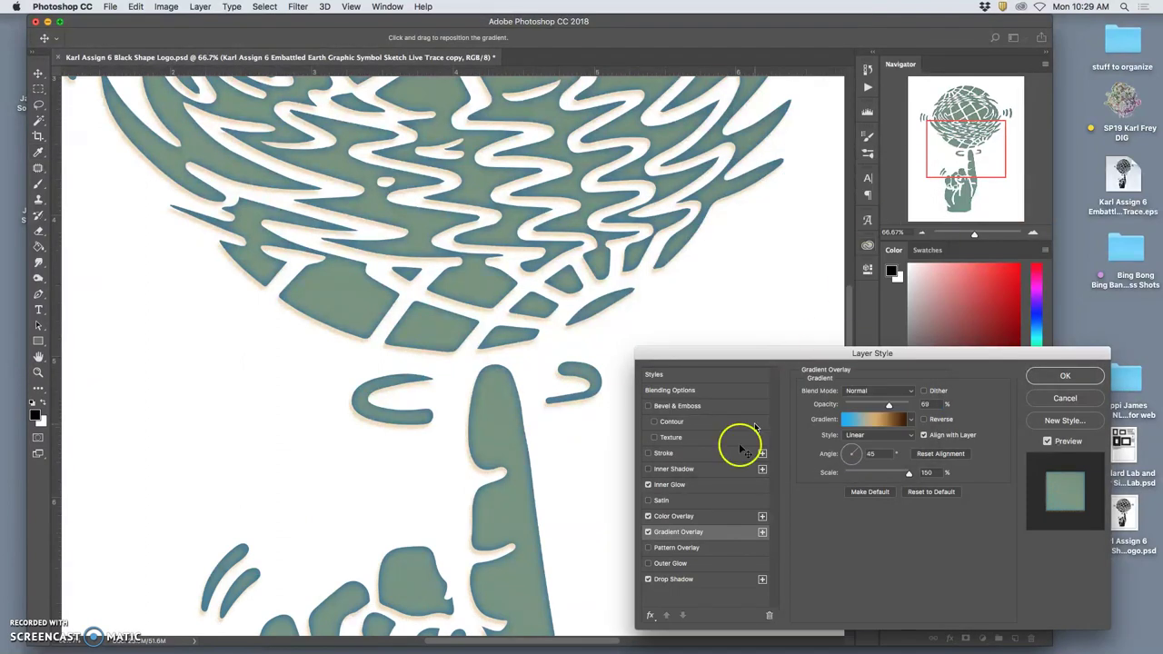
pyautogui.click(692, 516)
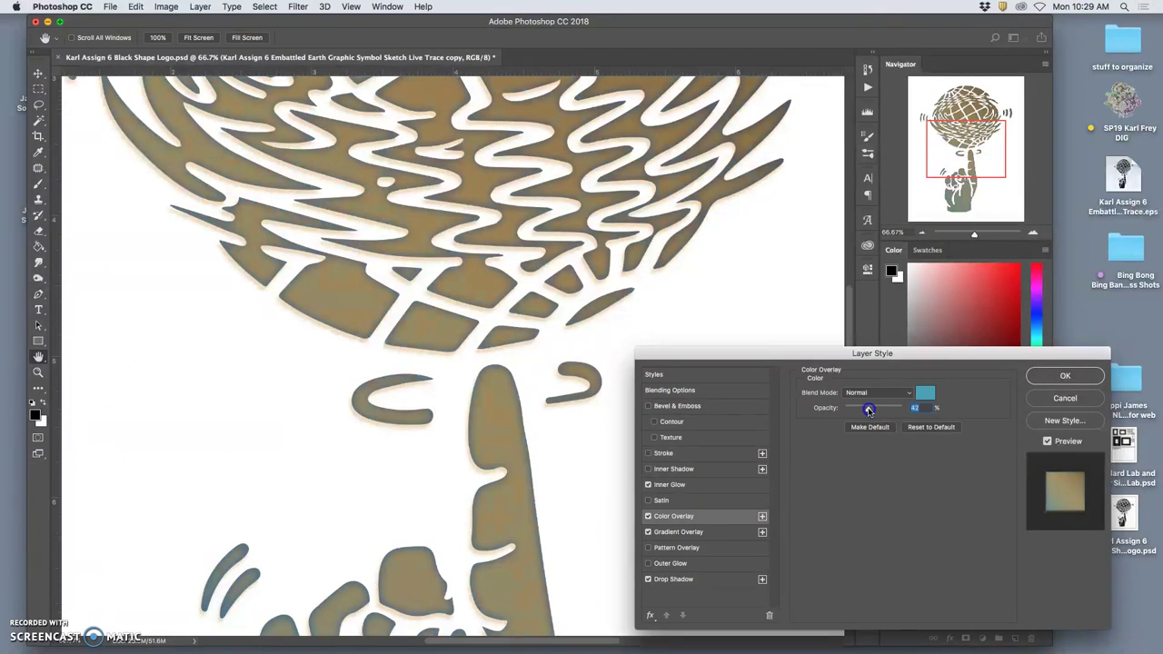
pyautogui.press('super+minus')
pyautogui.press('super+minus')
pyautogui.press('super+minus')
pyautogui.click(710, 531)
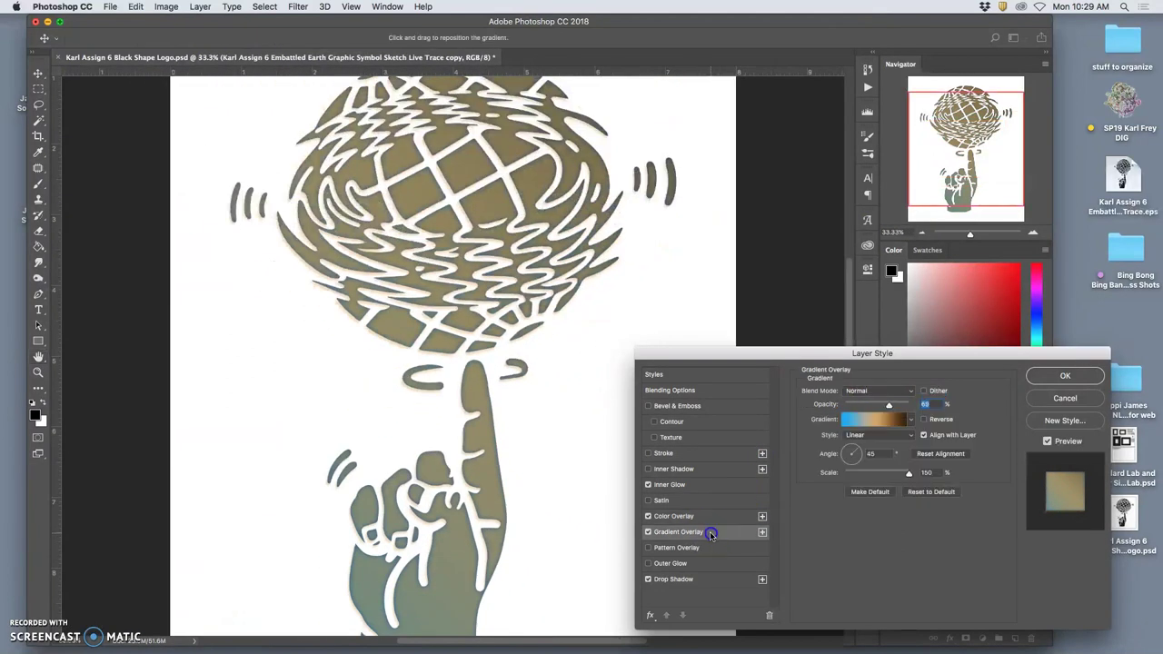
pyautogui.moveTo(888, 405); pyautogui.dragTo(898, 406)
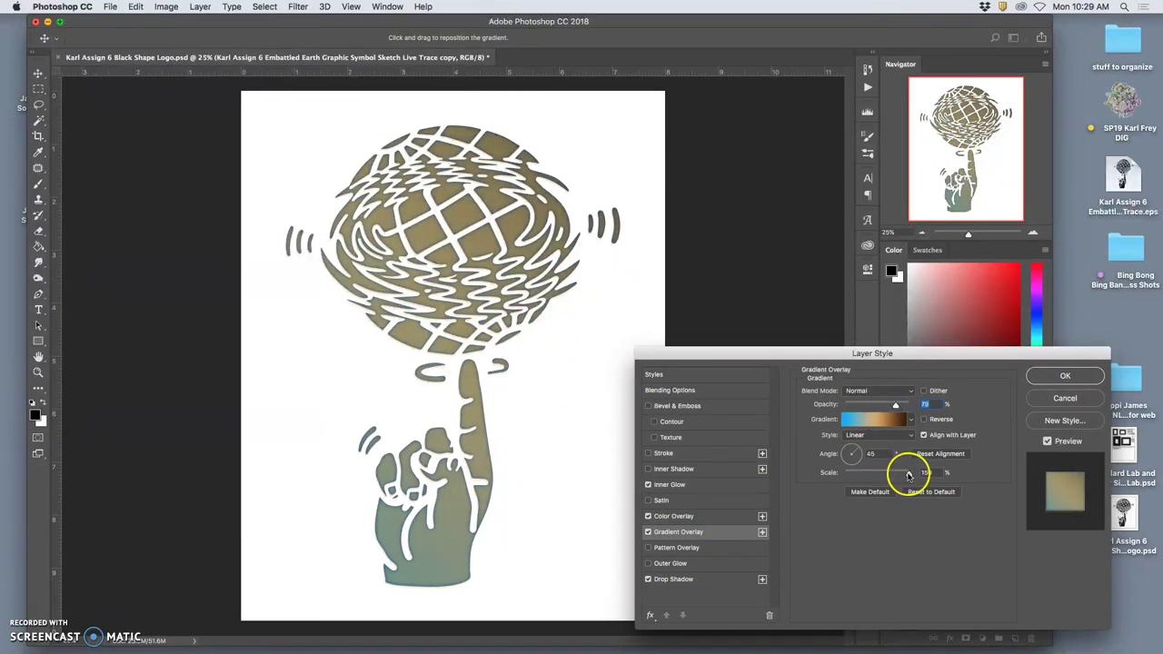
pyautogui.moveTo(905, 472); pyautogui.dragTo(886, 476)
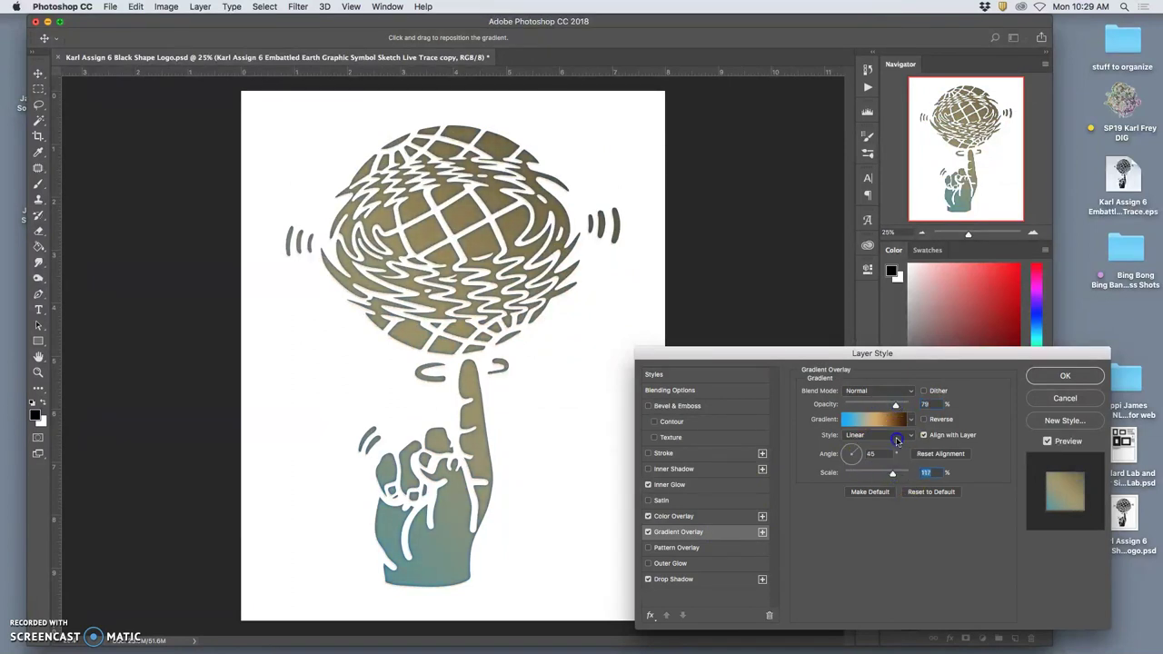
# Add a dark blue gradient stop at 19% and move the tan stop to 75%.
pyautogui.click(896, 440)
pyautogui.click(882, 423)
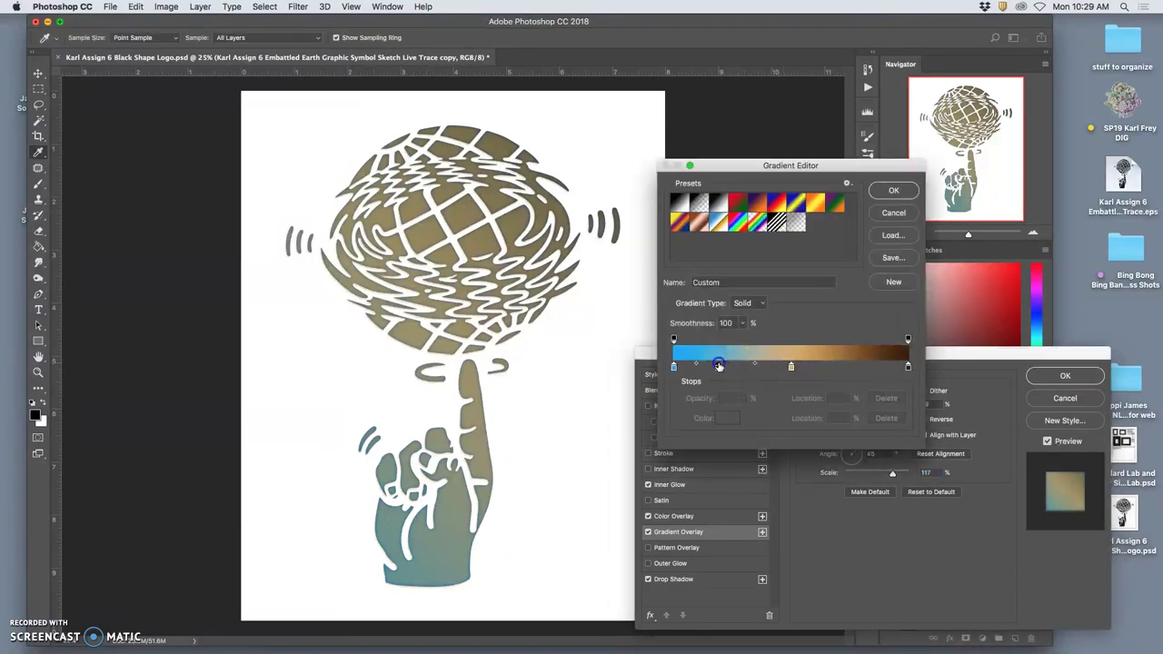
pyautogui.click(719, 366)
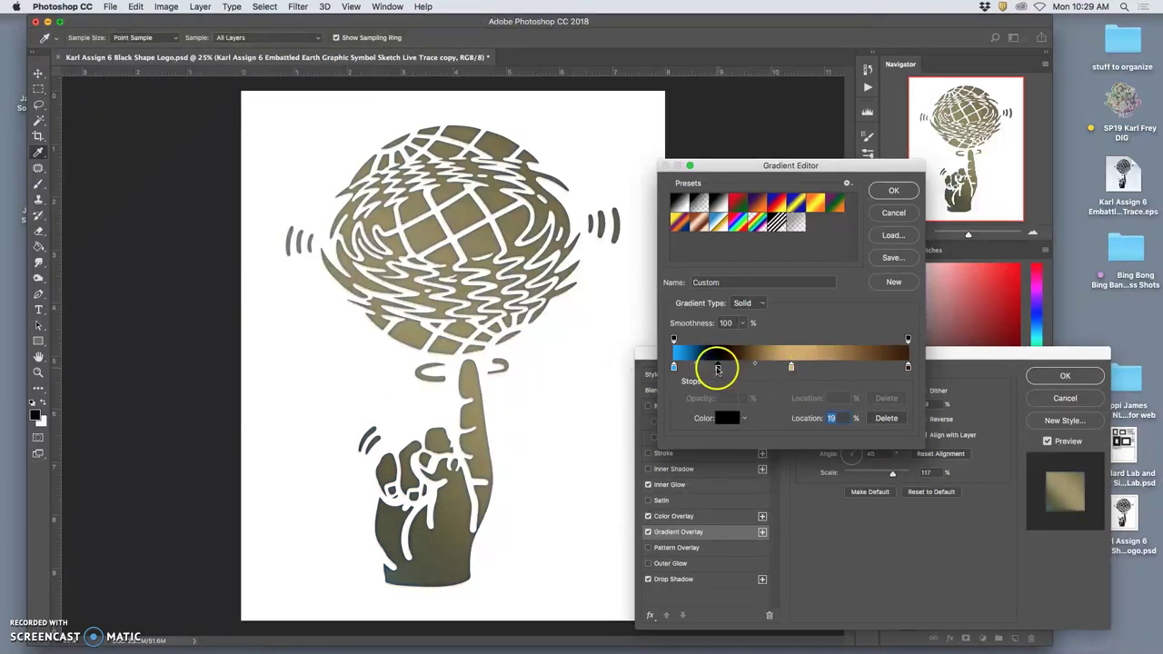
pyautogui.doubleClick(718, 367)
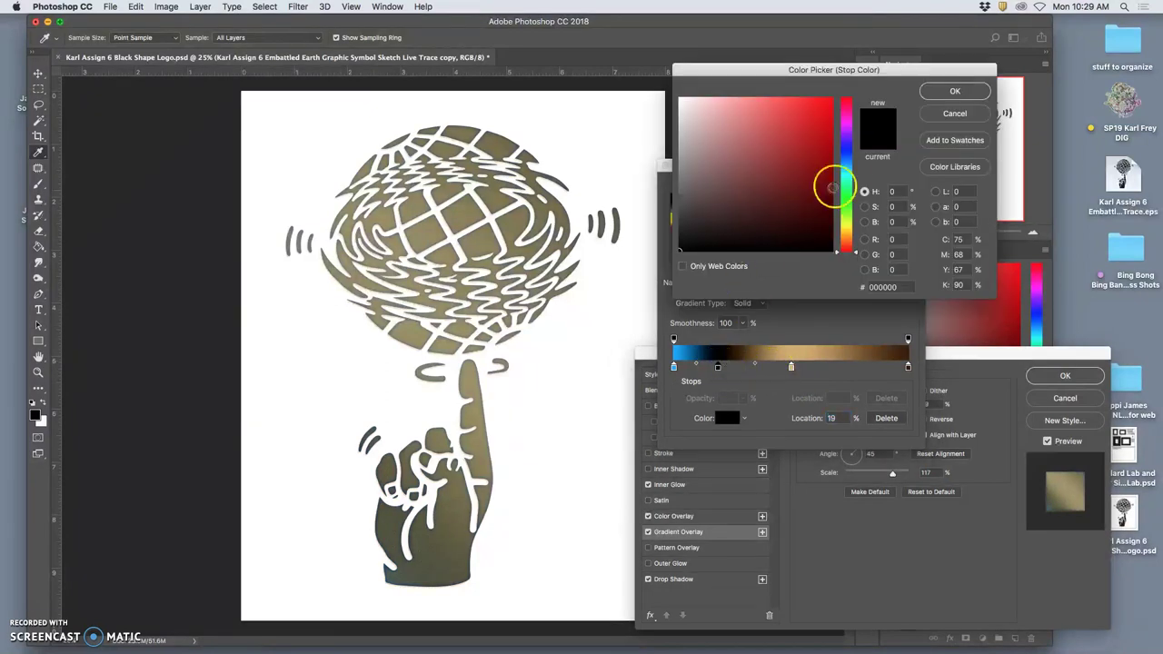
pyautogui.click(845, 151)
pyautogui.moveTo(789, 173); pyautogui.dragTo(761, 189)
pyautogui.click(838, 166)
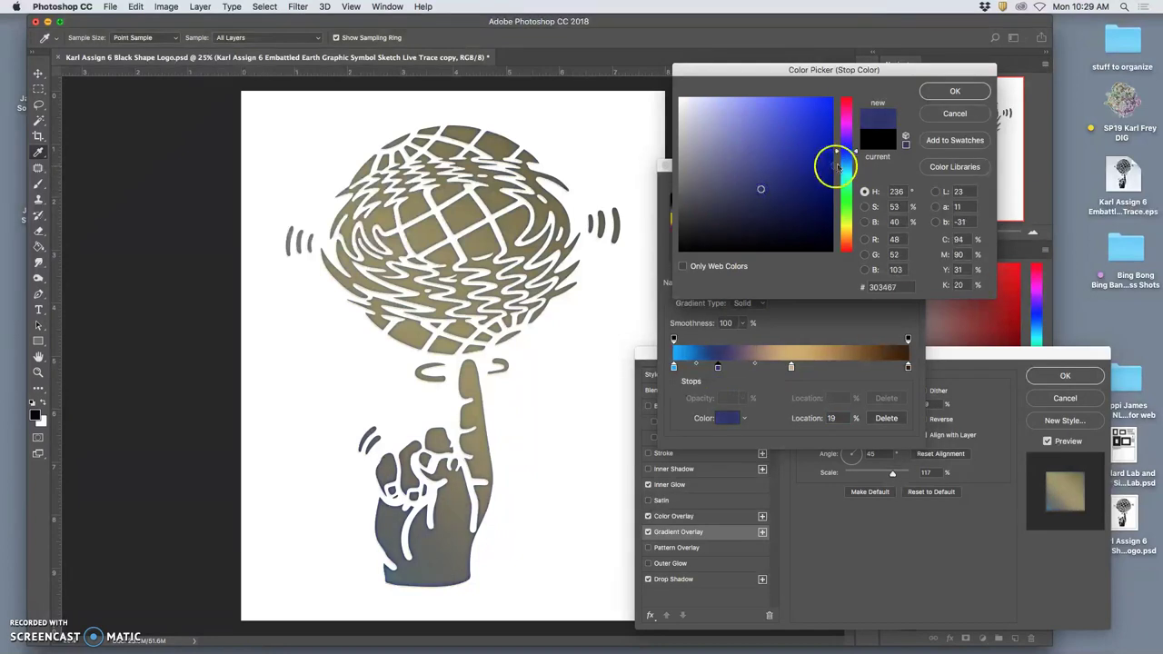
pyautogui.click(790, 168)
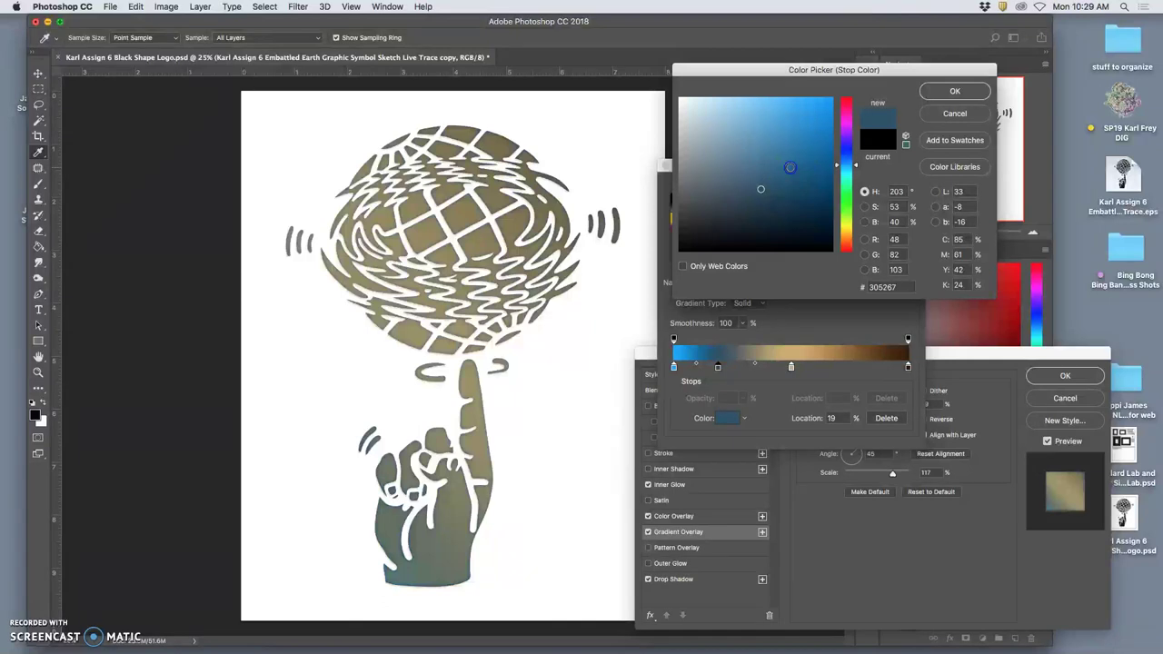
pyautogui.moveTo(786, 173); pyautogui.dragTo(774, 181)
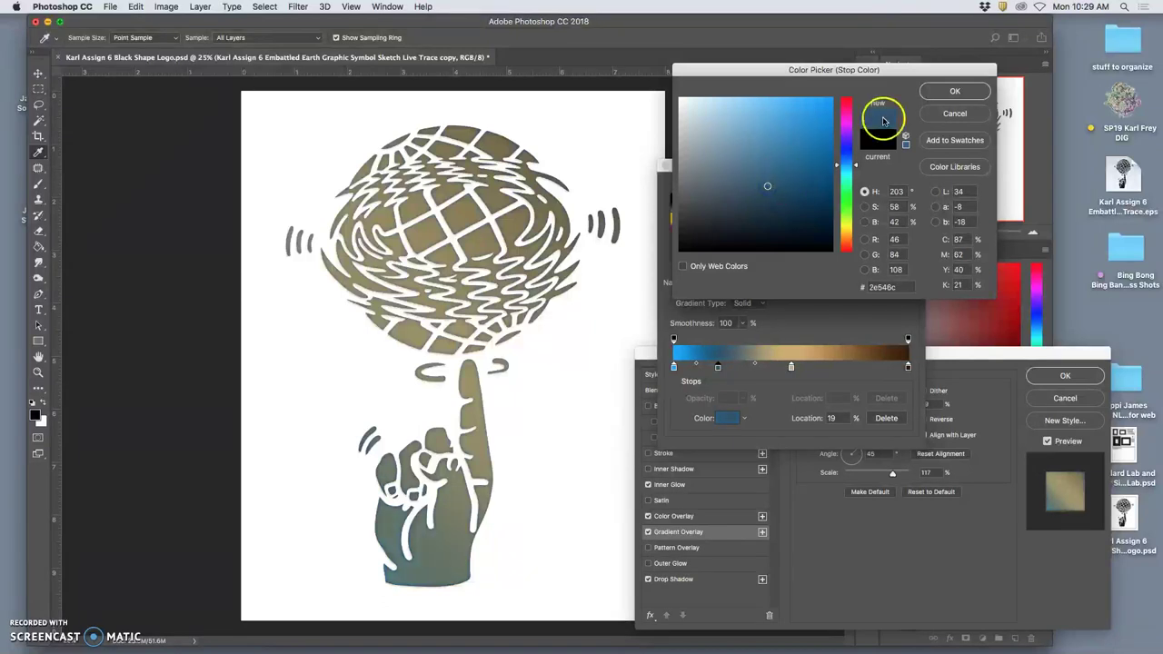
pyautogui.click(949, 91)
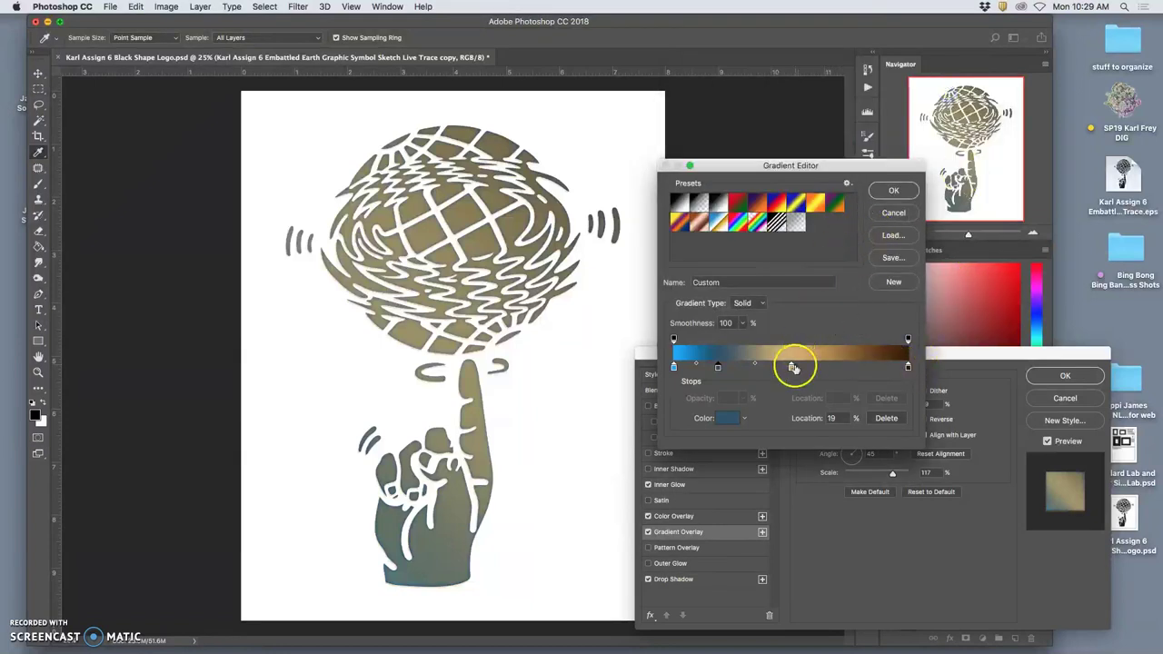
pyautogui.moveTo(792, 367)
pyautogui.mouseDown()
pyautogui.moveTo(903, 367)
pyautogui.moveTo(794, 370)
pyautogui.moveTo(851, 367)
pyautogui.mouseUp()
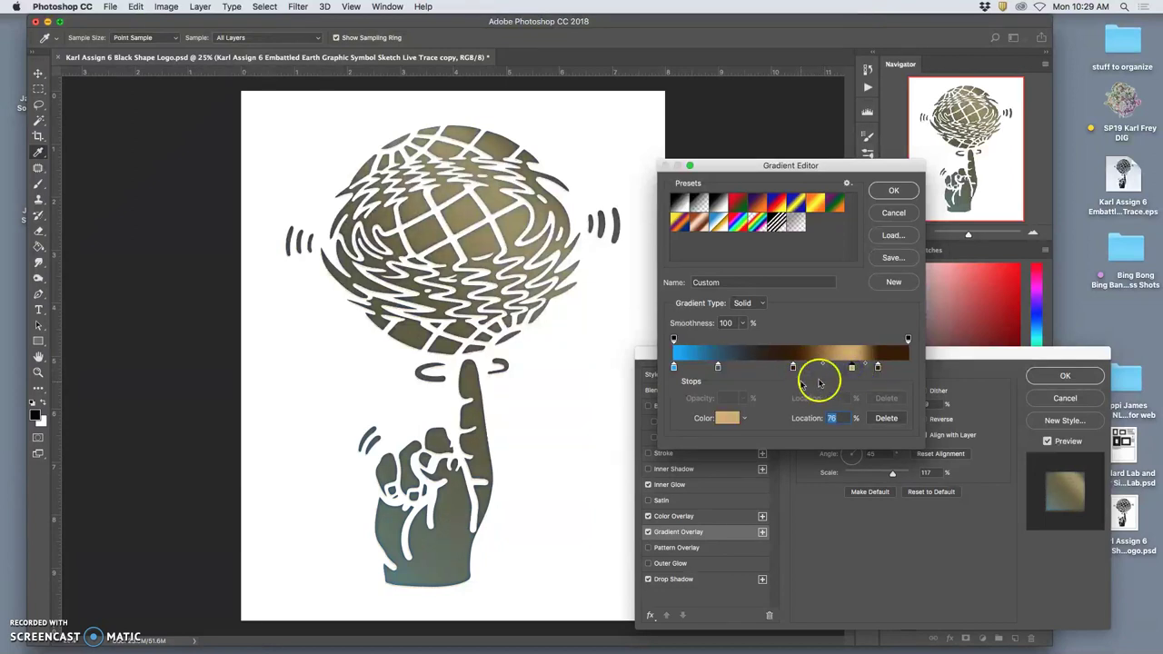
pyautogui.click(893, 190)
# Angle the gradient at 66°, reverse it, and apply the layer style.
pyautogui.moveTo(887, 454); pyautogui.dragTo(854, 453)
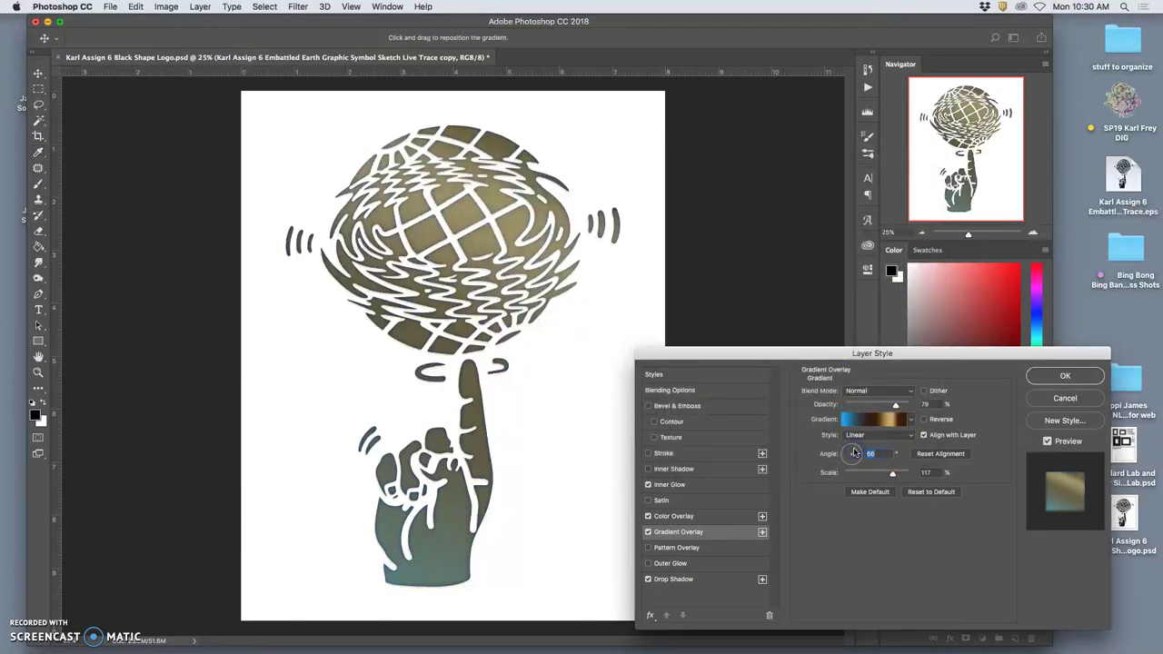
pyautogui.click(924, 420)
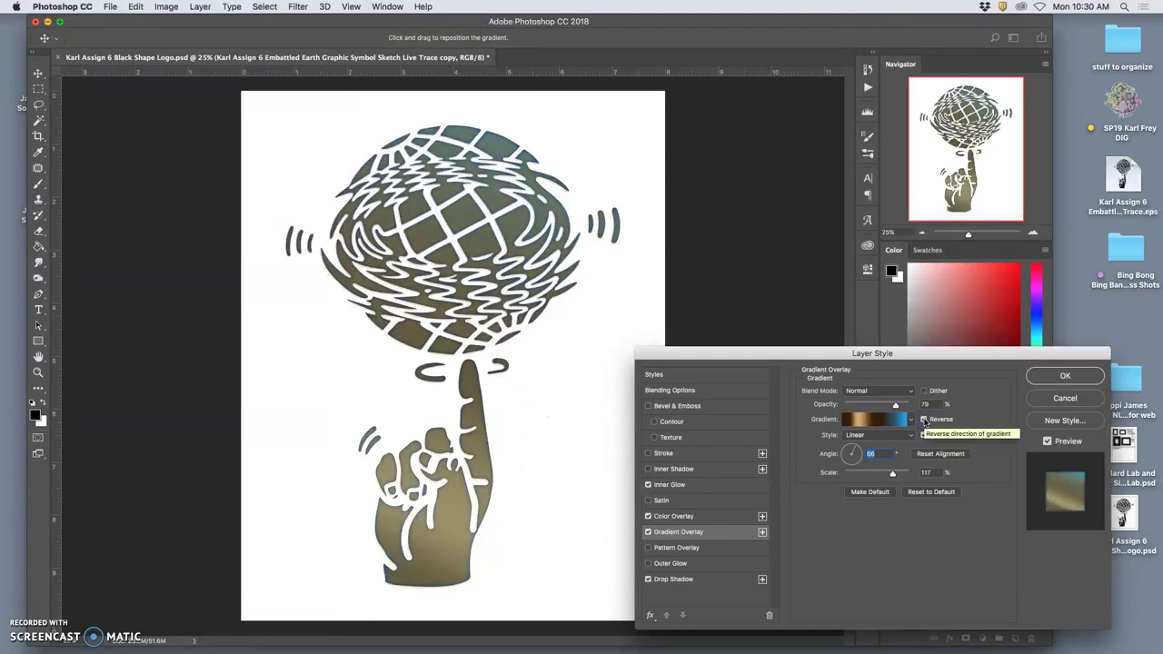
pyautogui.click(924, 419)
pyautogui.click(924, 420)
pyautogui.click(923, 420)
pyautogui.click(924, 420)
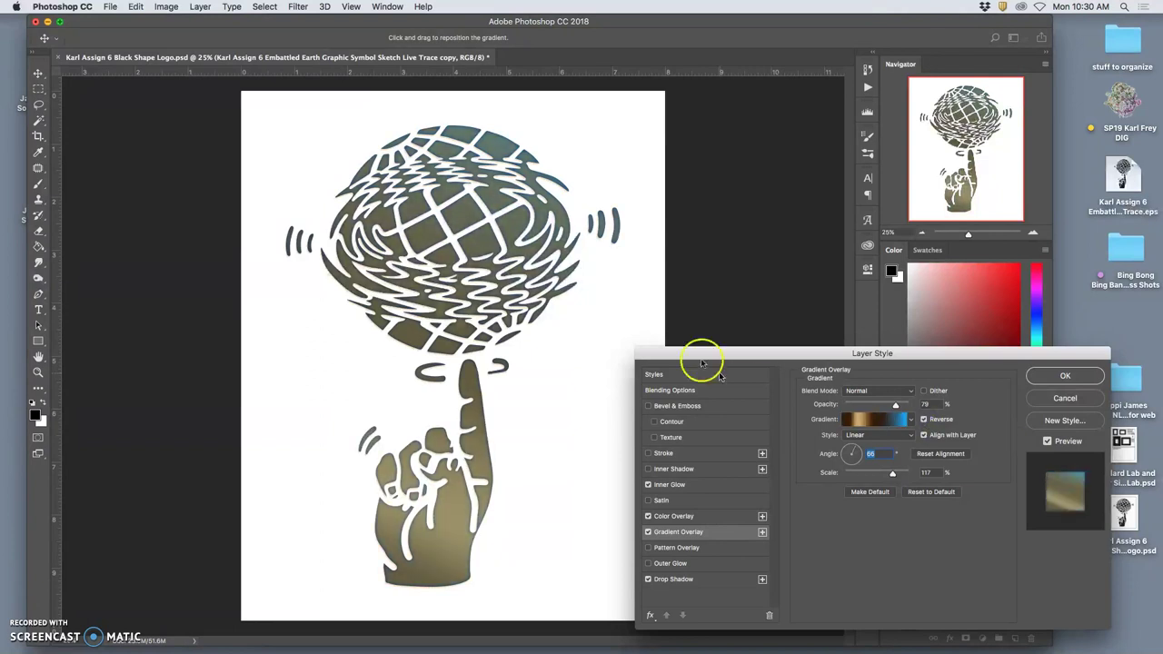
pyautogui.click(1075, 378)
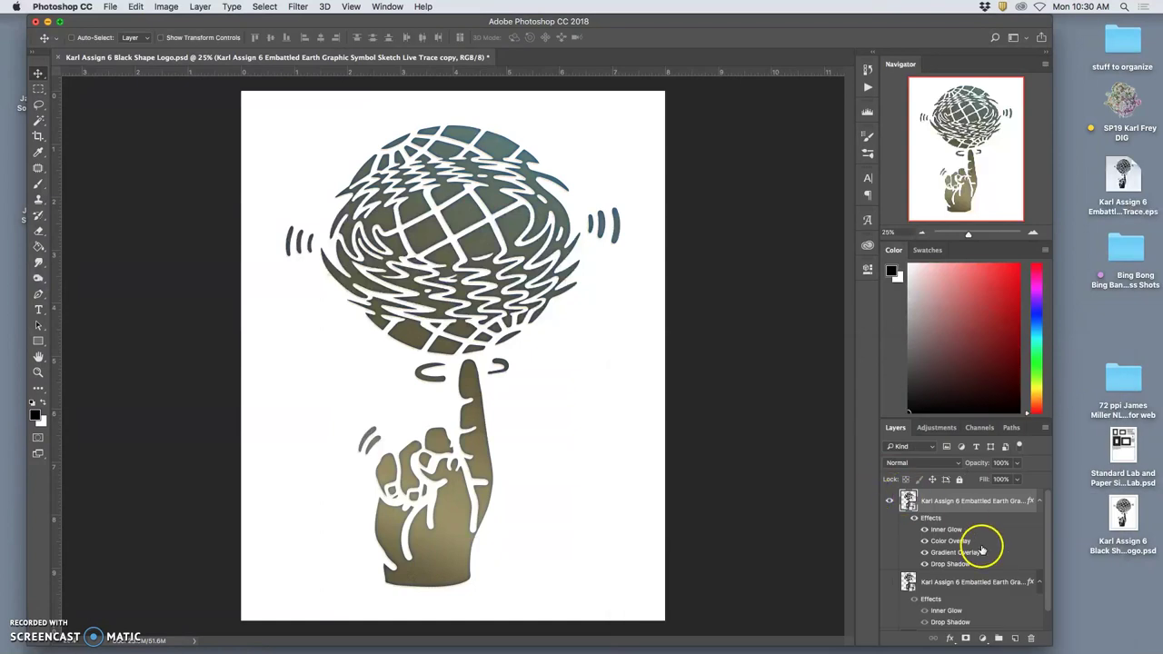
pyautogui.click(889, 502)
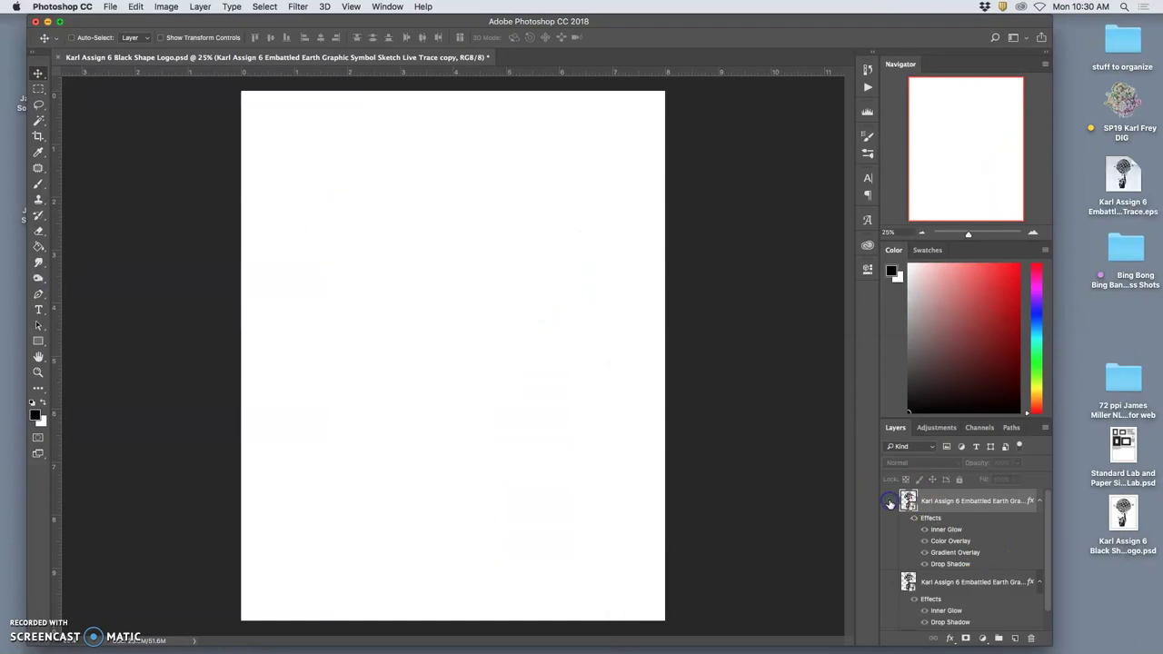
pyautogui.click(889, 579)
pyautogui.click(889, 580)
pyautogui.click(889, 501)
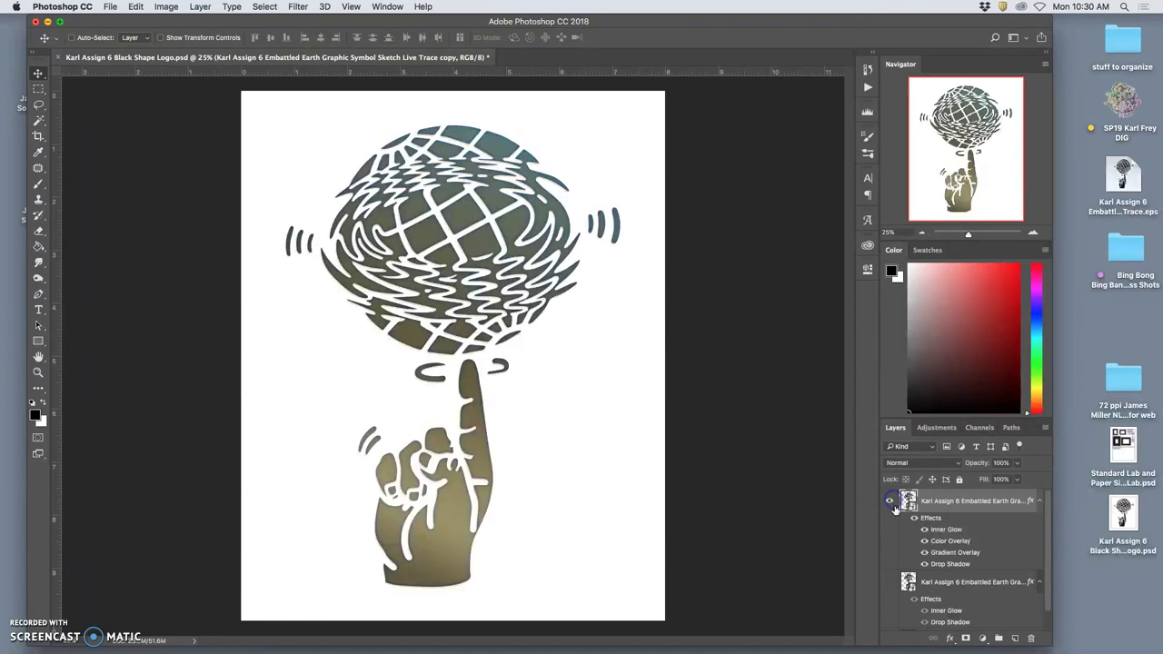
pyautogui.click(889, 583)
pyautogui.click(889, 584)
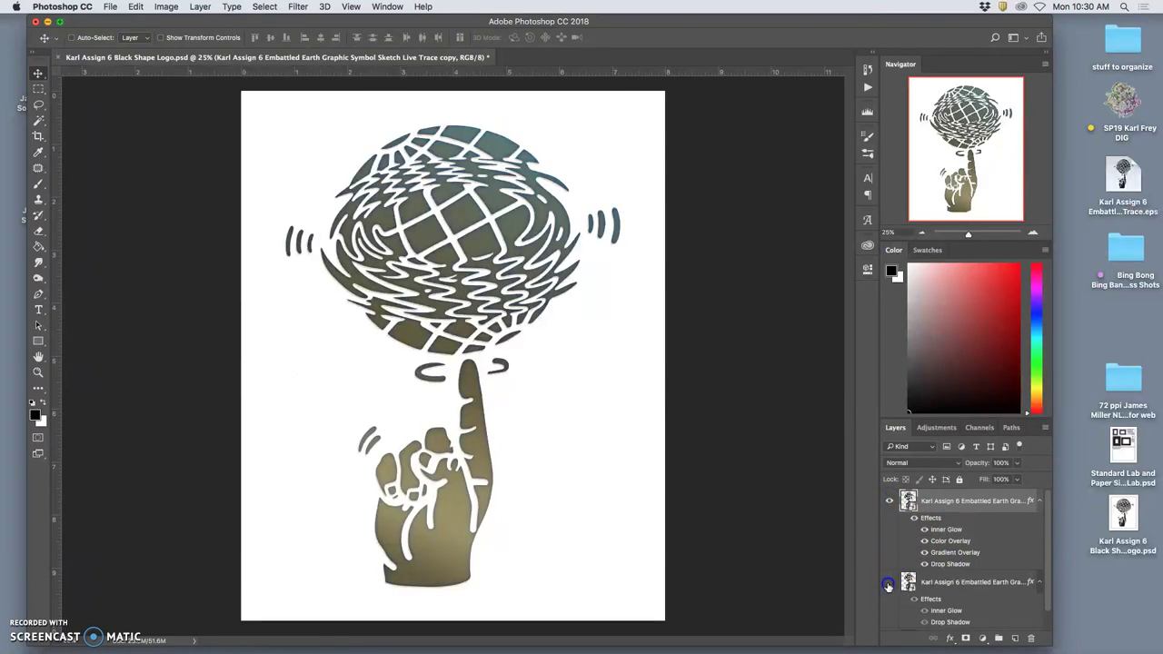
pyautogui.press('super+plus')
pyautogui.press('super+plus')
pyautogui.press('super+plus')
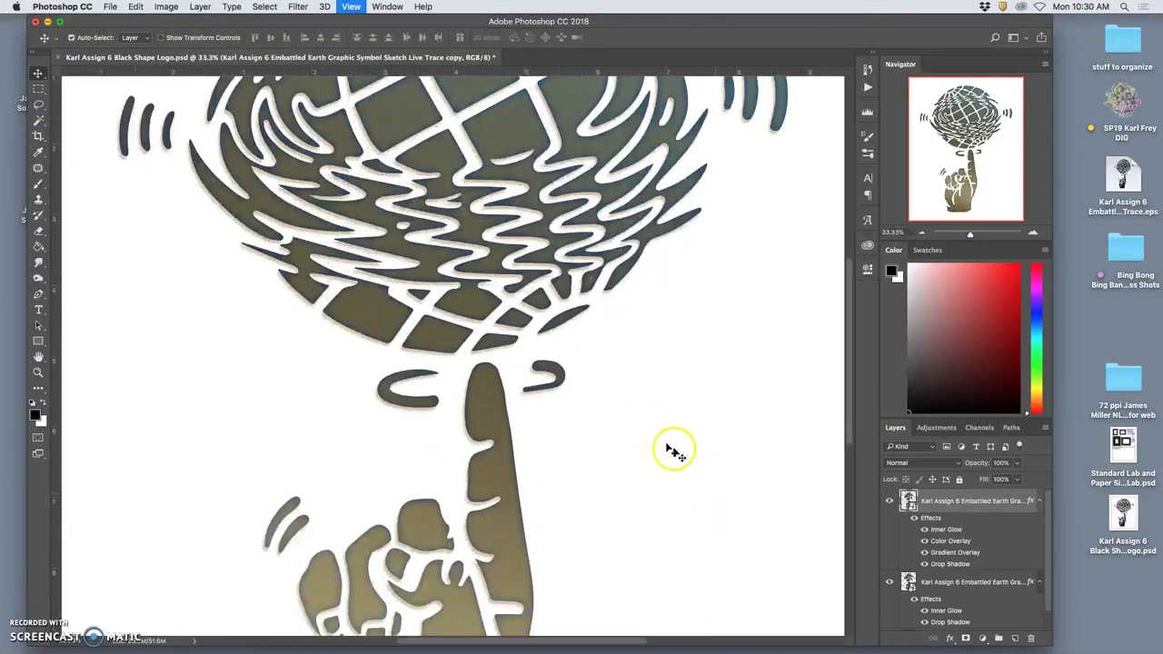
pyautogui.press('super+plus')
pyautogui.press('super+plus')
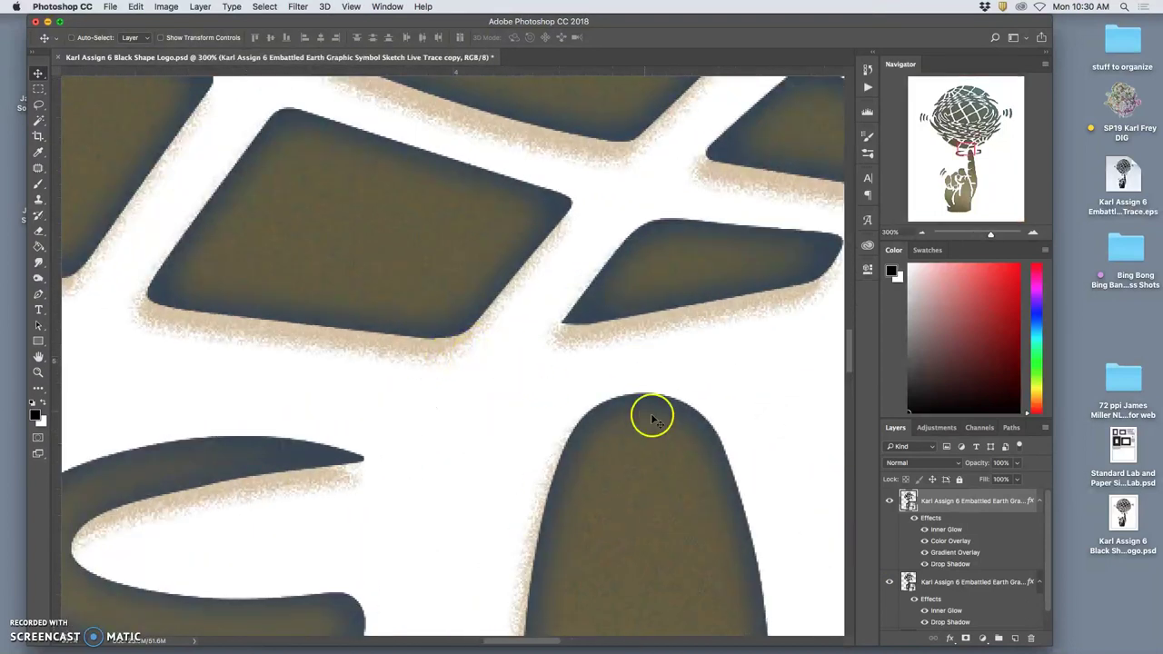
pyautogui.press('super+plus')
pyautogui.press('super+minus')
pyautogui.press('super+minus')
pyautogui.press('super+minus')
pyautogui.press('super+minus')
pyautogui.press('super+minus')
pyautogui.press('super+minus')
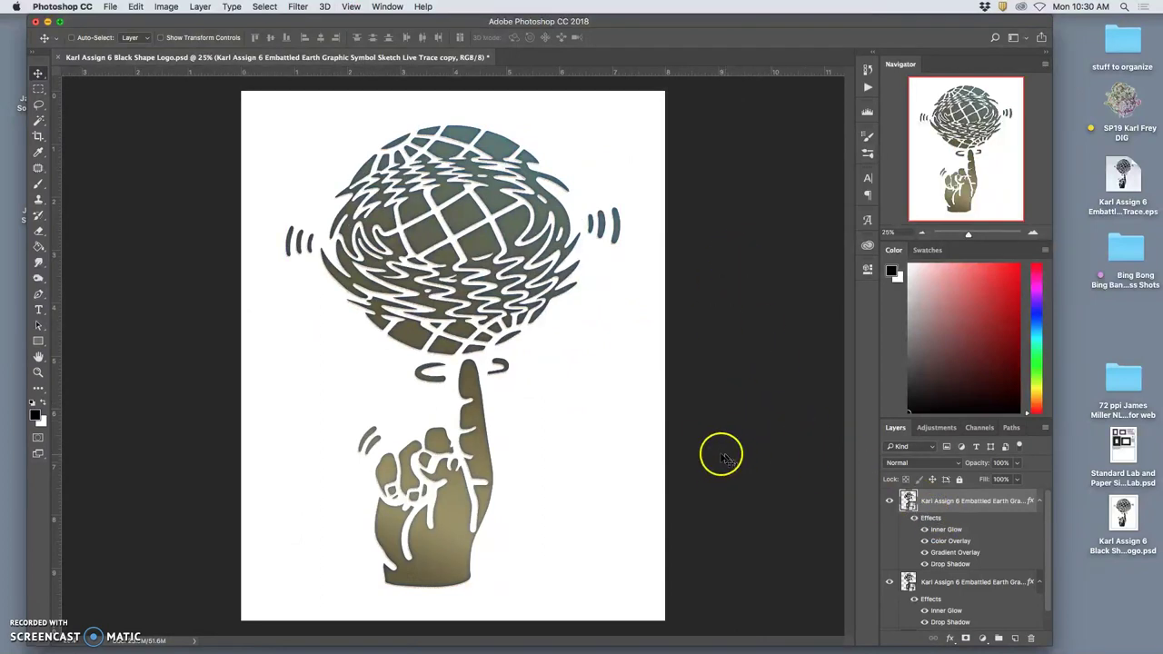
# Save the colour version as the Color Shape Logo PSD.
pyautogui.click(110, 6)
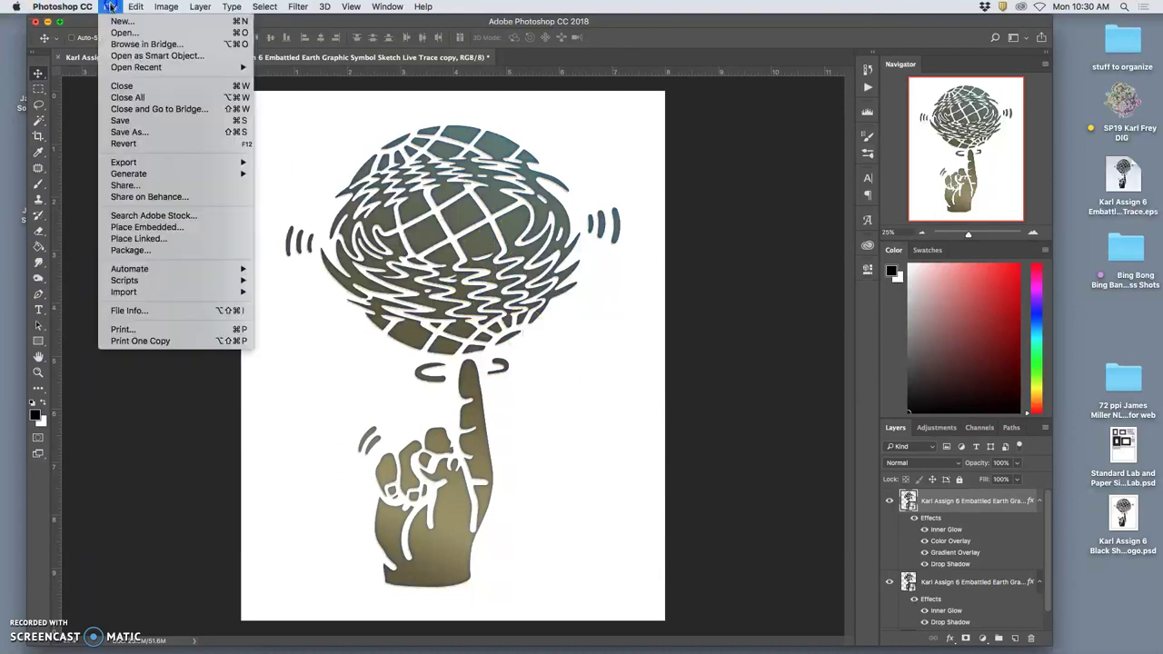
pyautogui.click(533, 220)
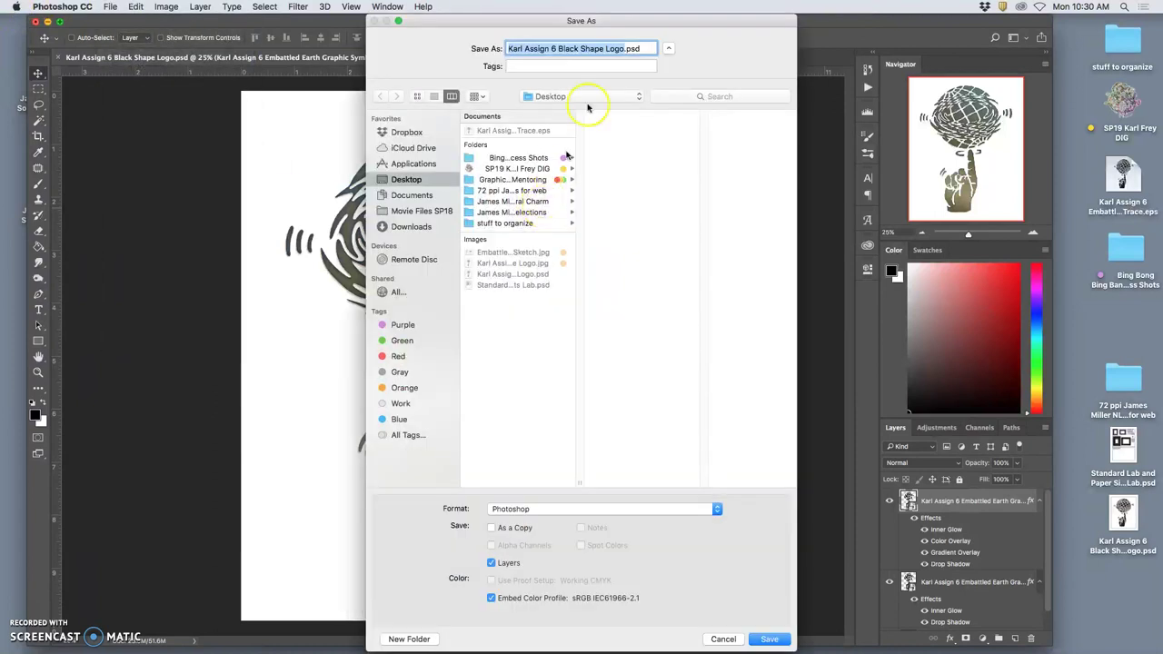
pyautogui.click(582, 49)
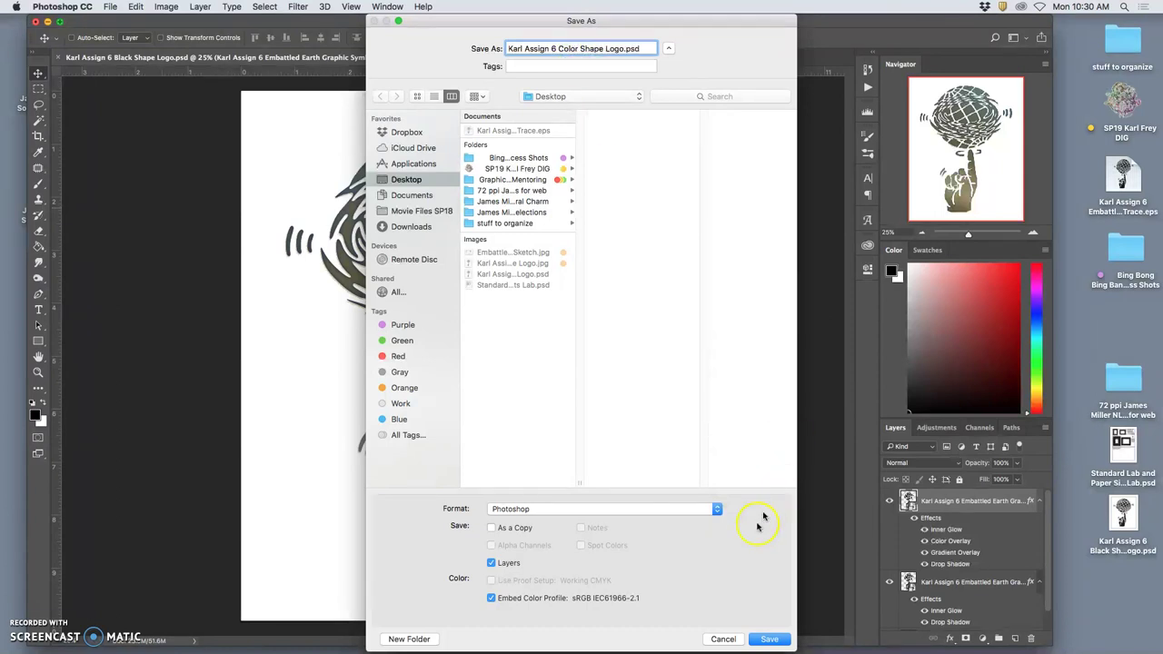
pyautogui.click(769, 640)
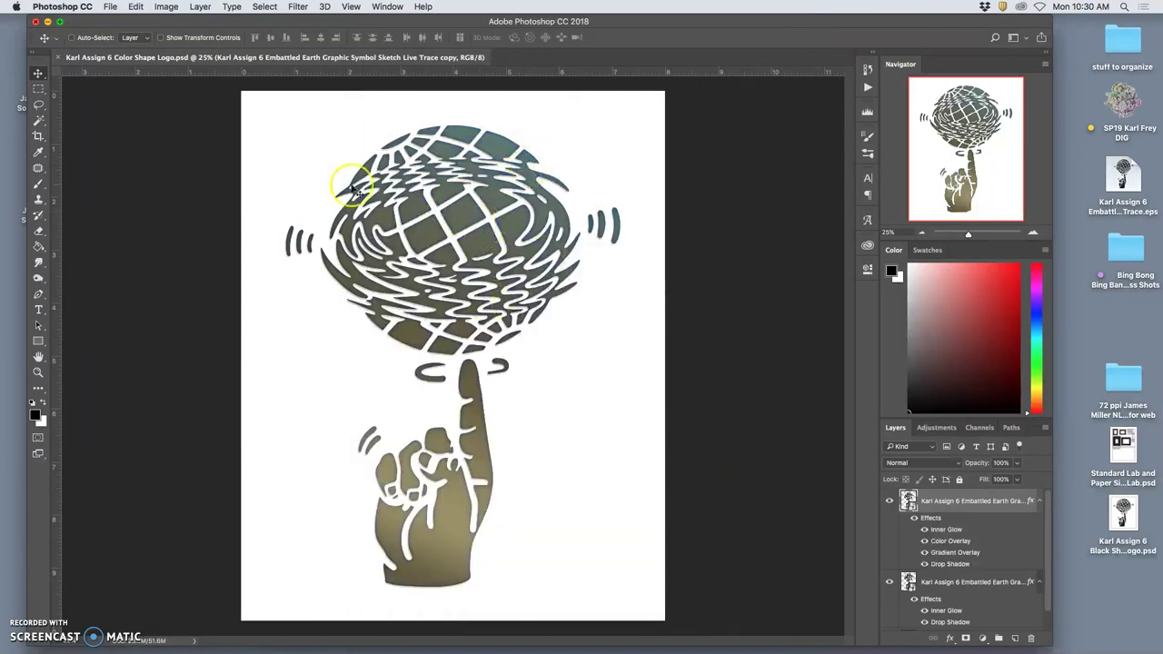
# Save a JPEG copy of the colour logo at Maximum quality 12.
pyautogui.click(110, 6)
pyautogui.click(150, 132)
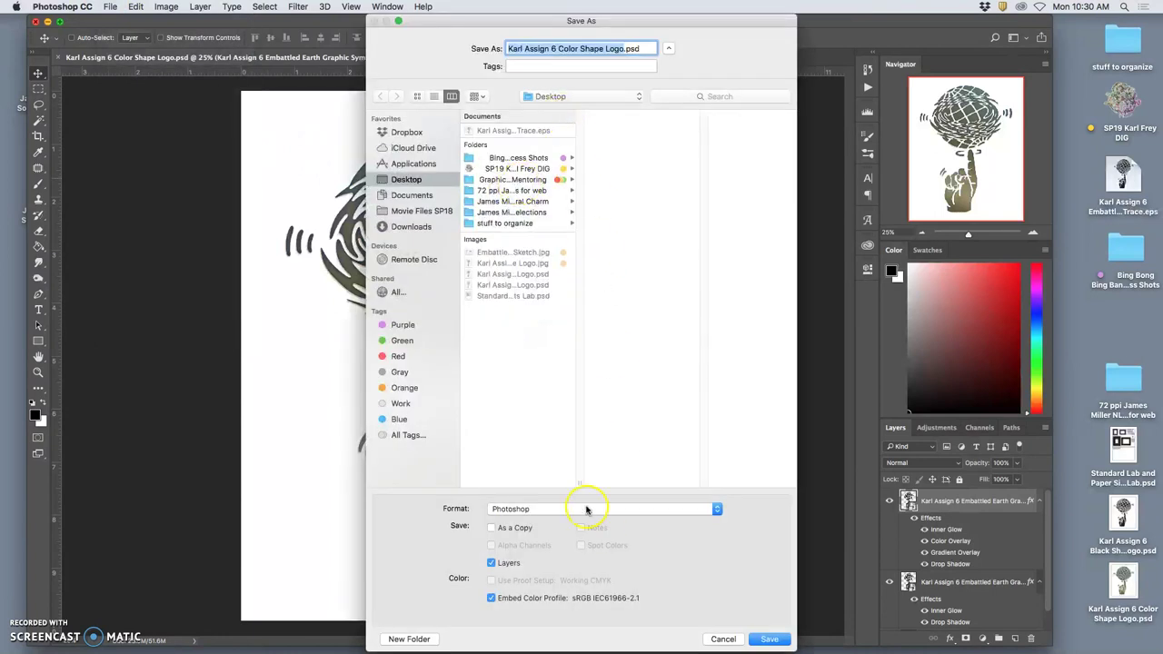
pyautogui.click(586, 509)
pyautogui.click(552, 581)
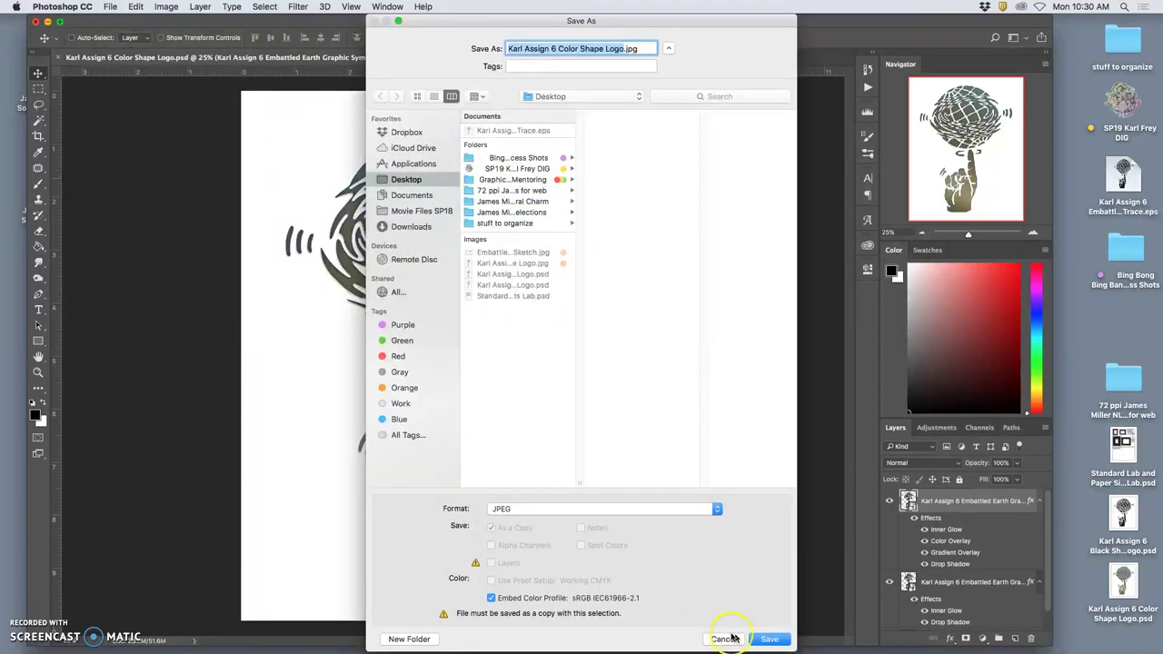
pyautogui.click(761, 639)
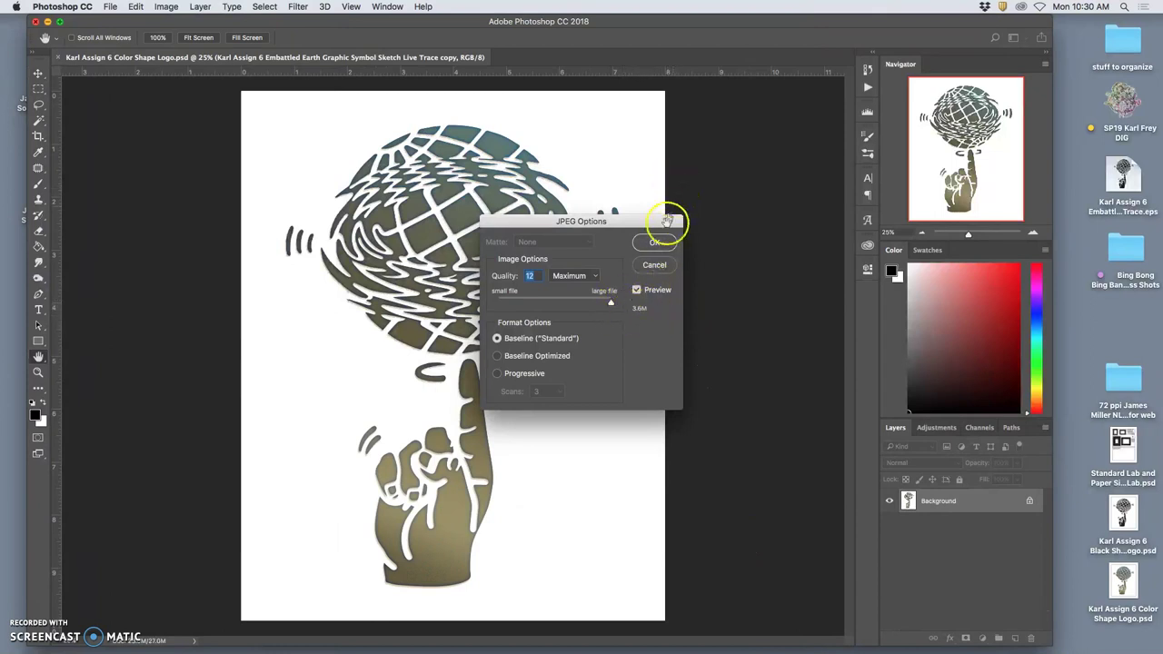
pyautogui.click(656, 241)
pyautogui.click(655, 243)
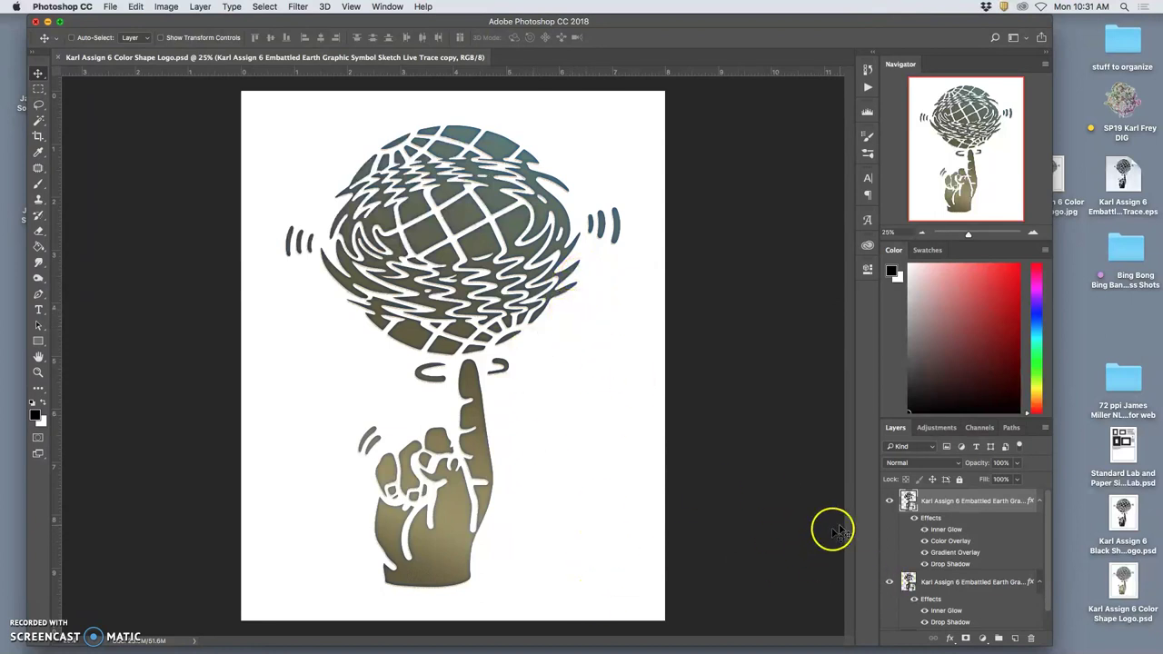
# Hide the coloured top layer to show the black logo, then flatten and discard the hidden layer.
pyautogui.click(889, 501)
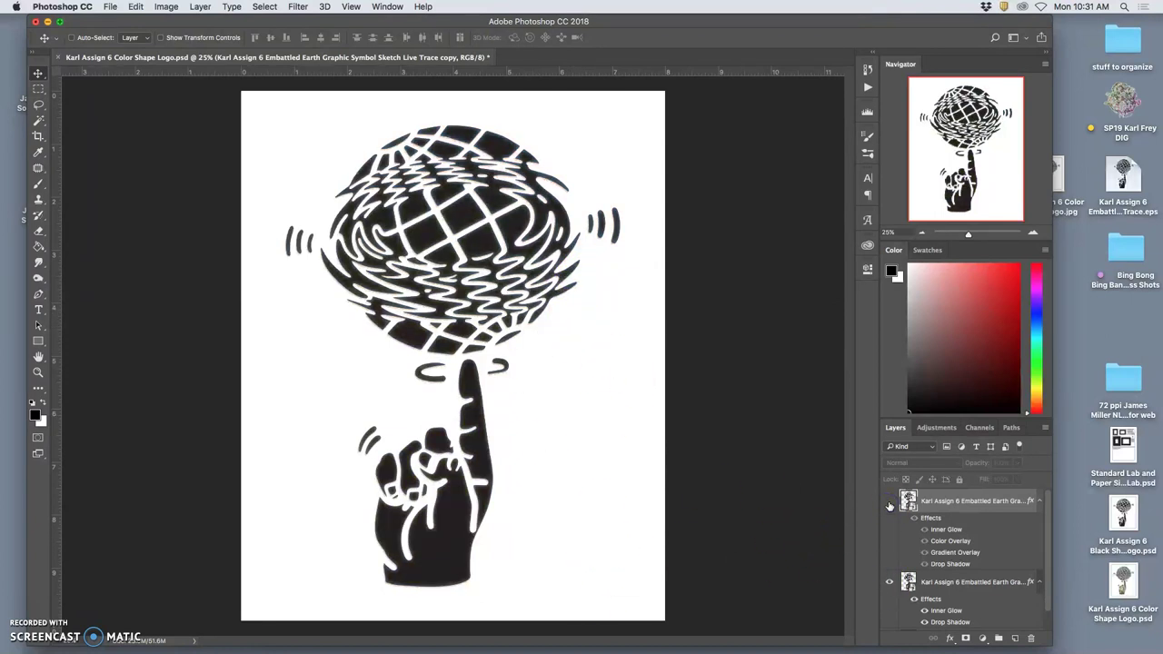
pyautogui.press('super+equal')
pyautogui.press('super+equal')
pyautogui.press('super+equal')
pyautogui.press('super+equal')
pyautogui.press('super+equal')
pyautogui.press('super+equal')
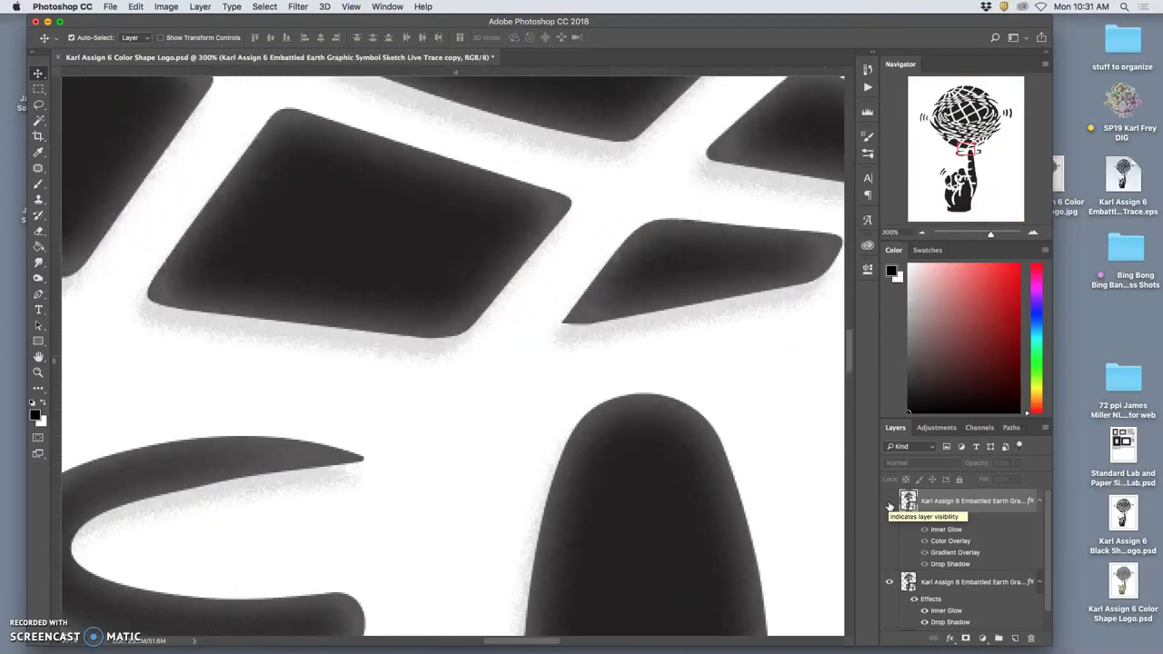
pyautogui.press('super+minus')
pyautogui.press('super+minus')
pyautogui.press('super+minus')
pyautogui.press('super+minus')
pyautogui.press('super+minus')
pyautogui.press('super+minus')
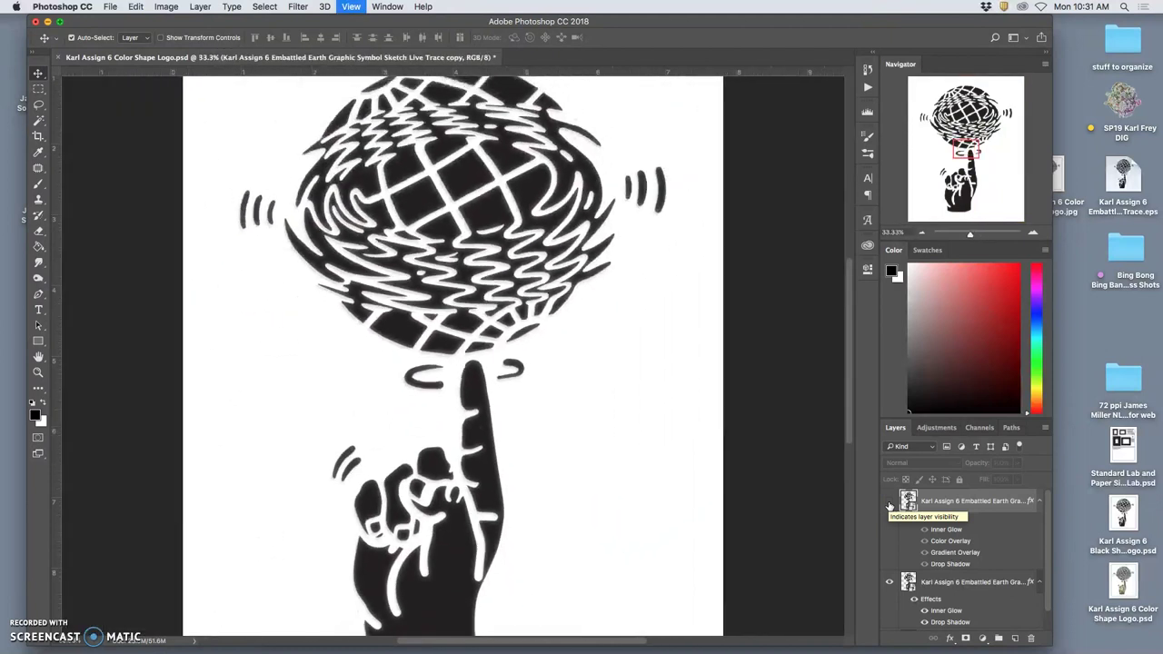
pyautogui.click(890, 501)
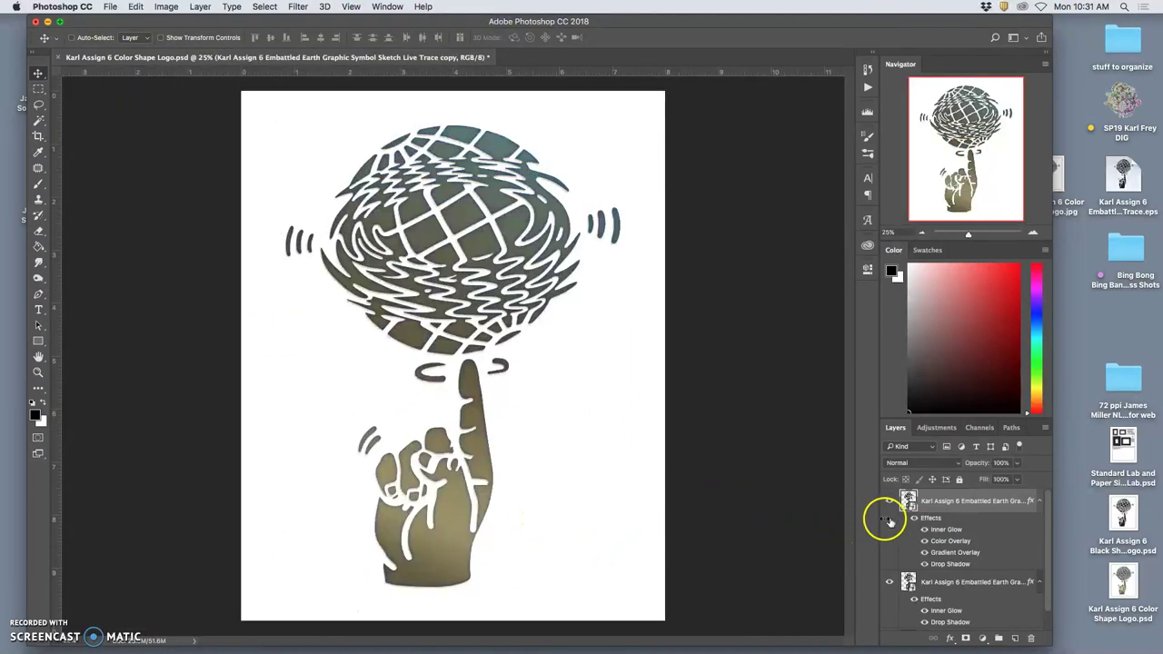
pyautogui.click(889, 501)
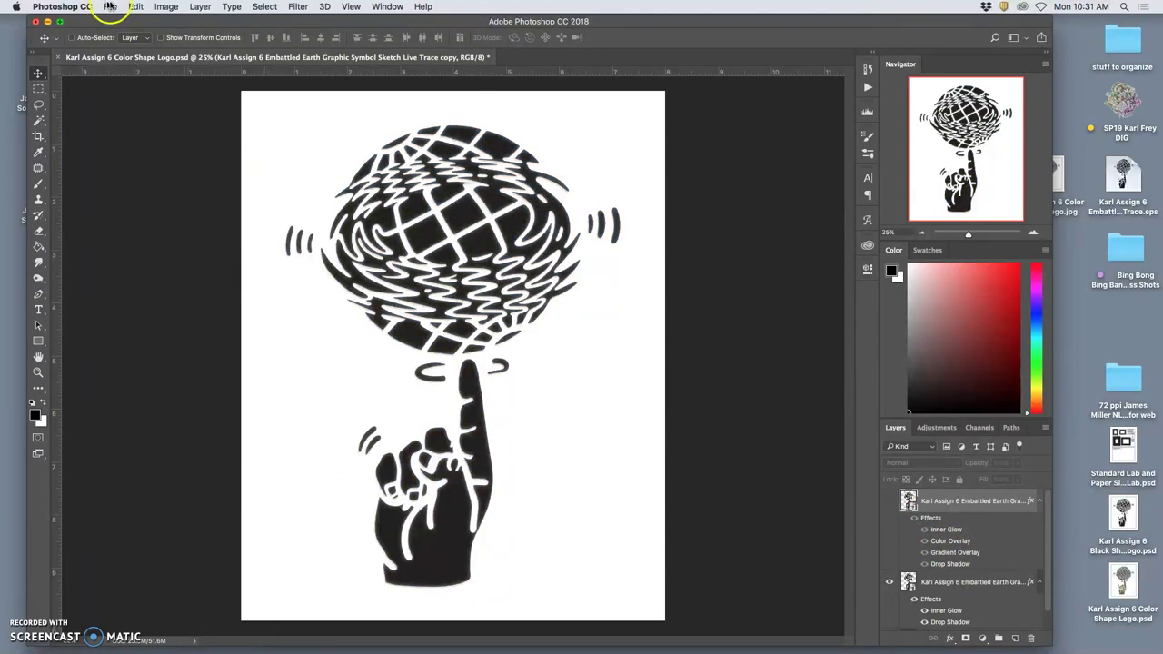
pyautogui.click(200, 7)
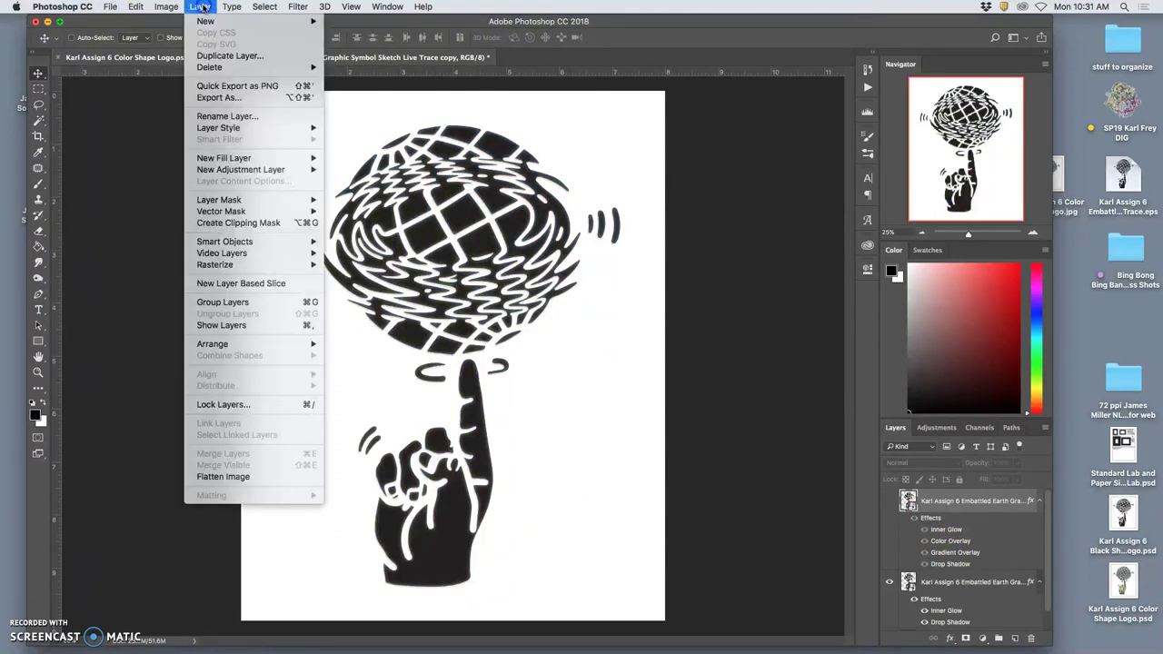
pyautogui.click(269, 477)
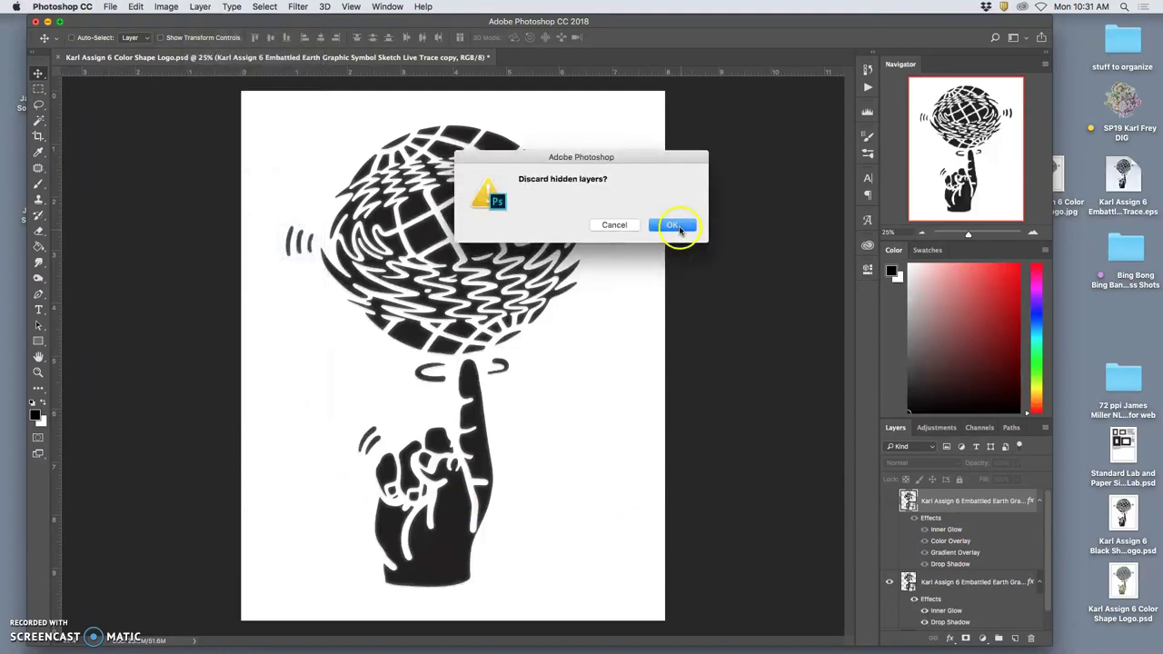
pyautogui.click(674, 226)
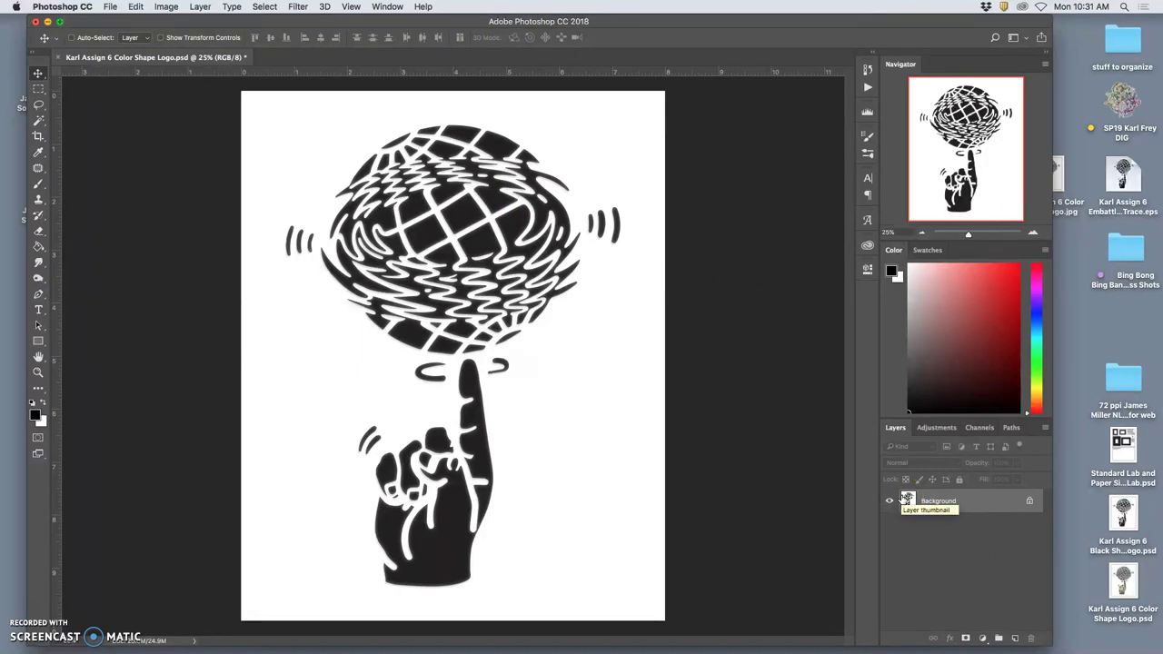
# Save a copy prefixed 'PR' as a TIFF with LZW compression.
pyautogui.click(110, 6)
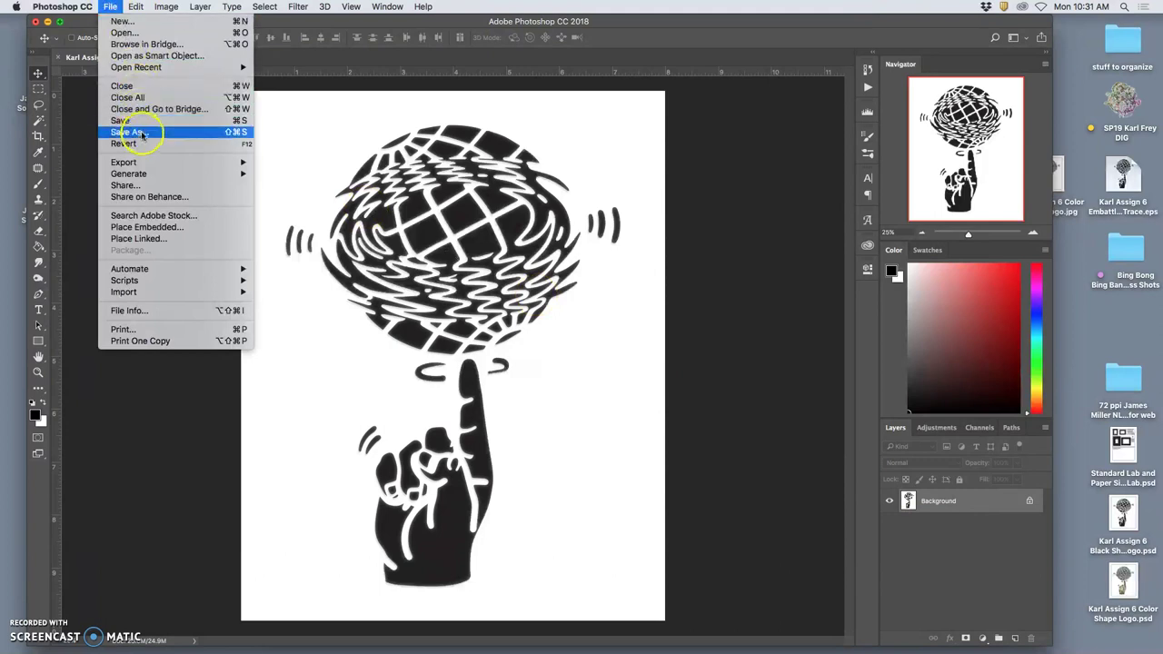
pyautogui.press('Return')
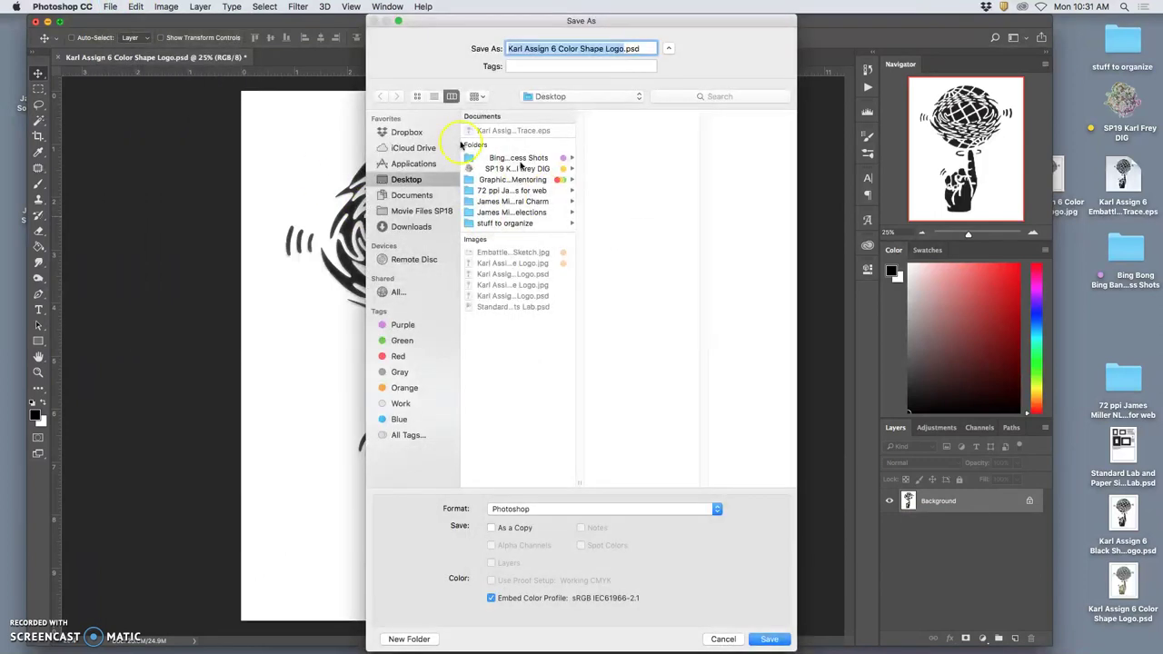
pyautogui.click(508, 48)
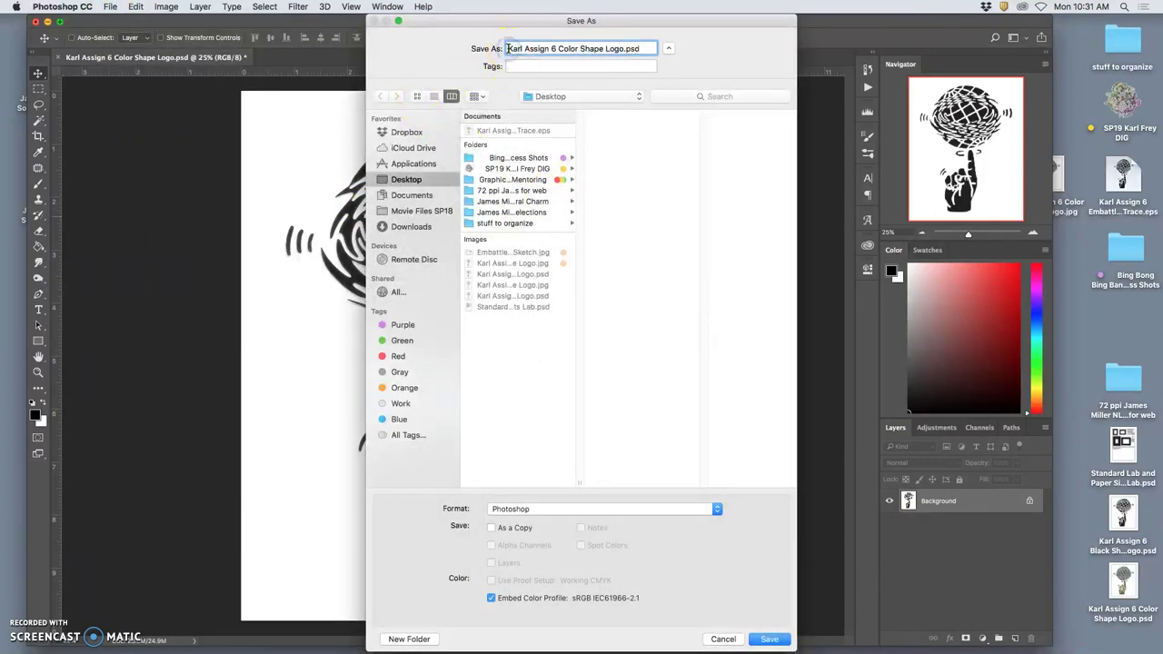
pyautogui.write('PR')
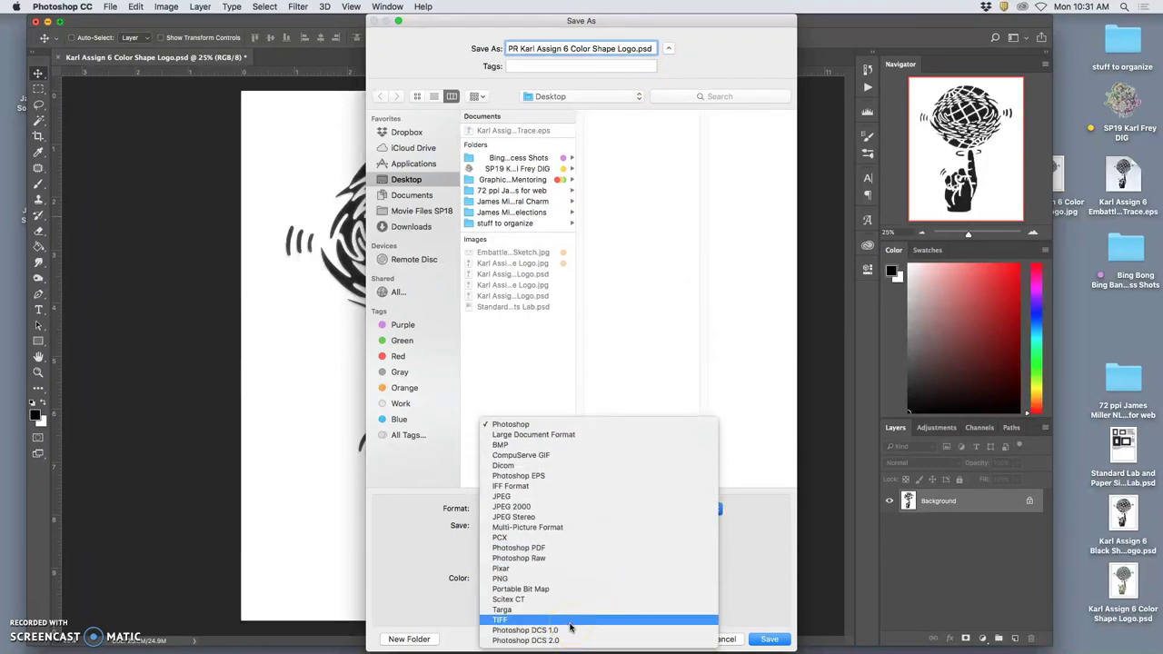
pyautogui.click(568, 623)
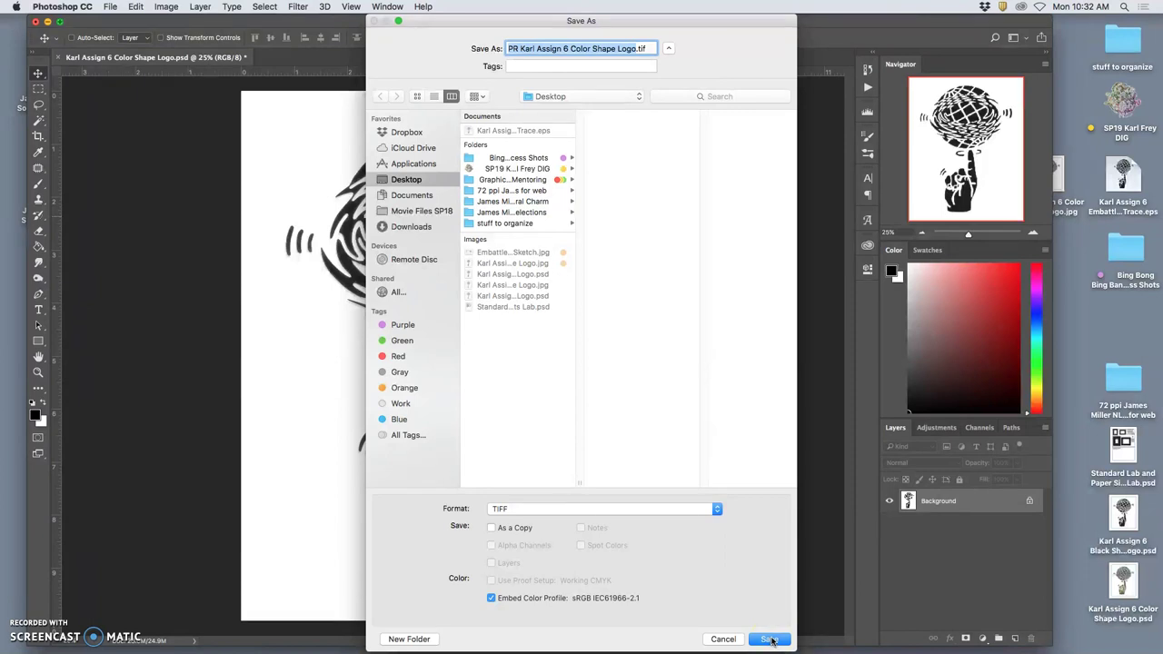
pyautogui.click(770, 640)
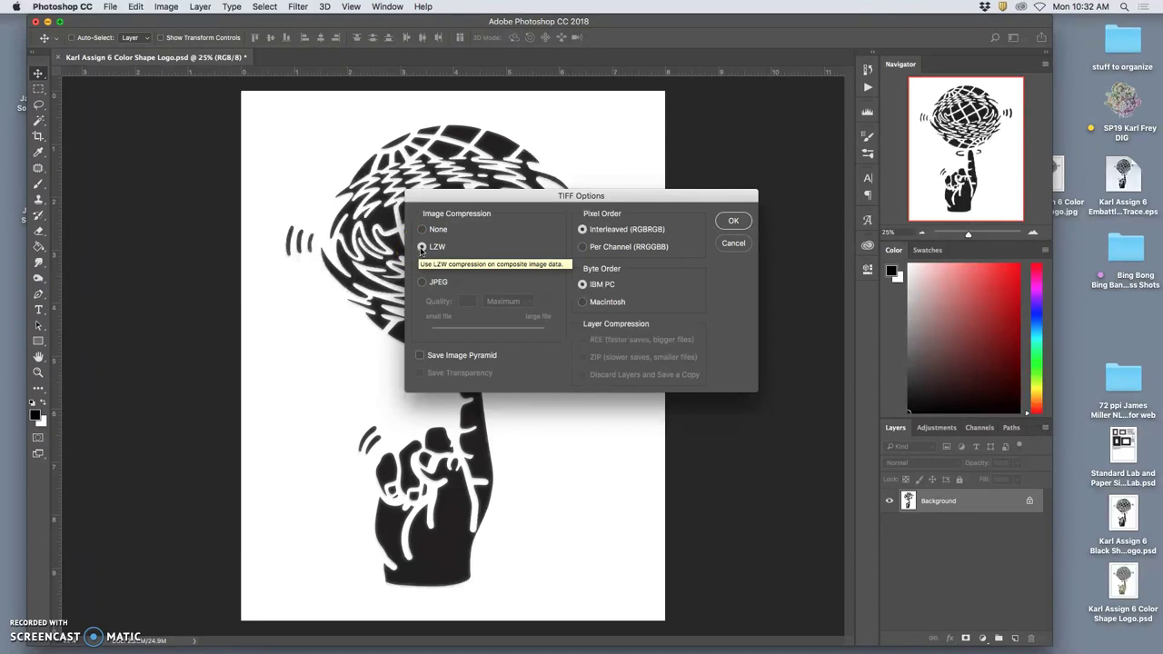
pyautogui.click(733, 223)
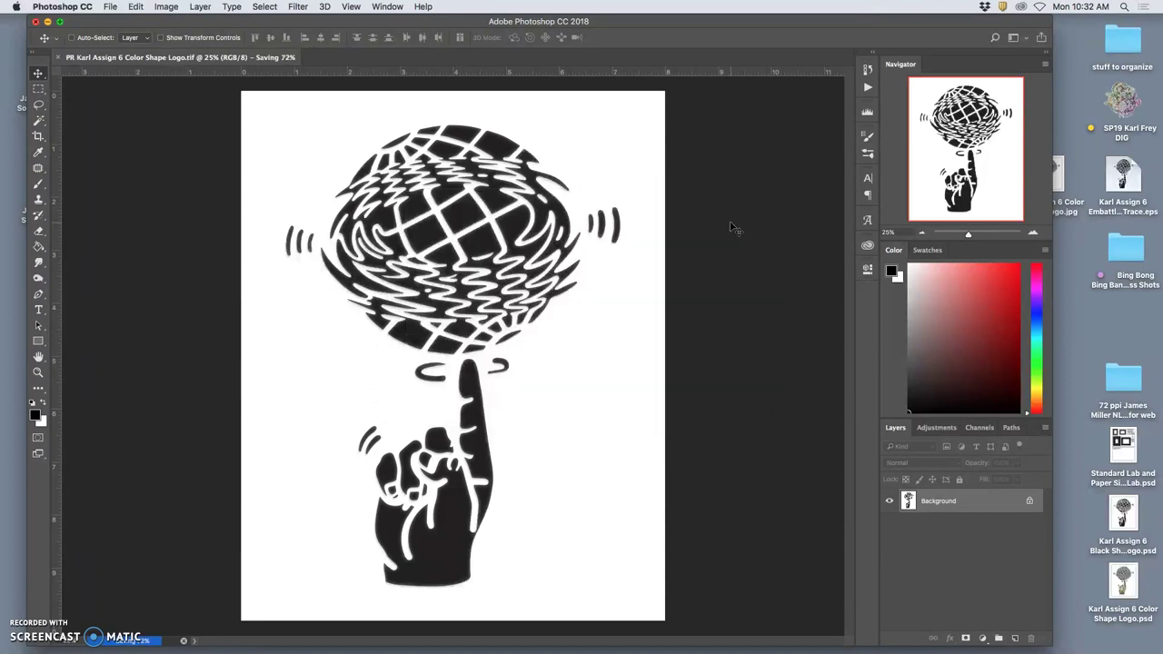
# Tag the PR TIFF on the desktop, move it to the top area, and open it in Photoshop.
pyautogui.press('F11')
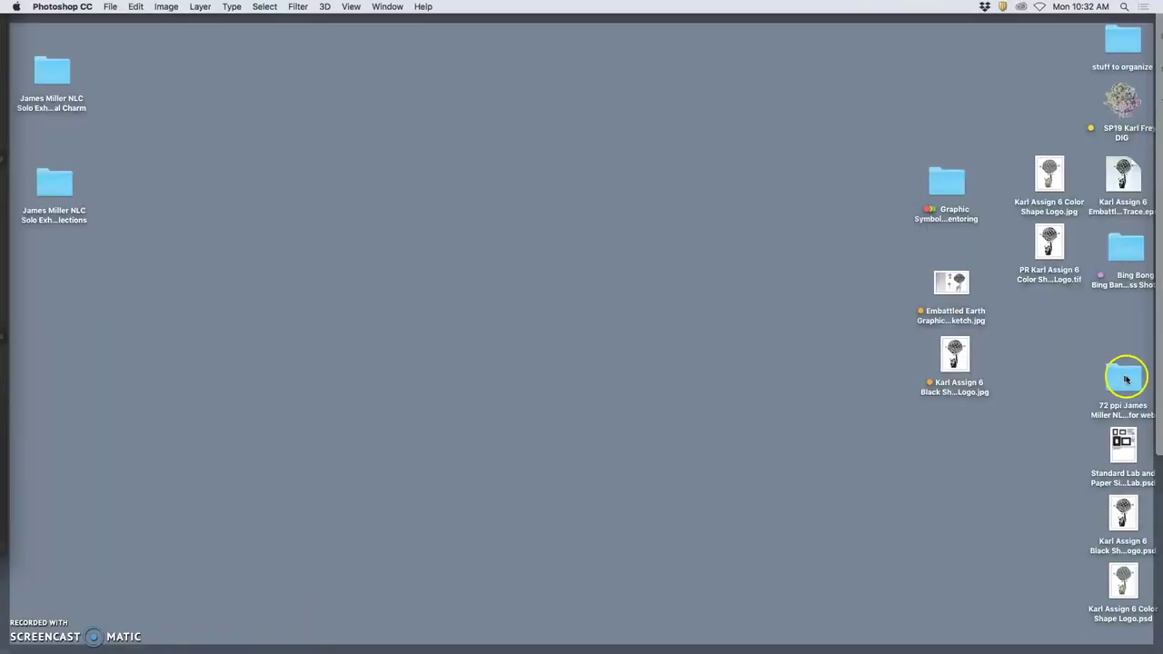
pyautogui.click(1057, 262)
pyautogui.rightClick(1054, 254)
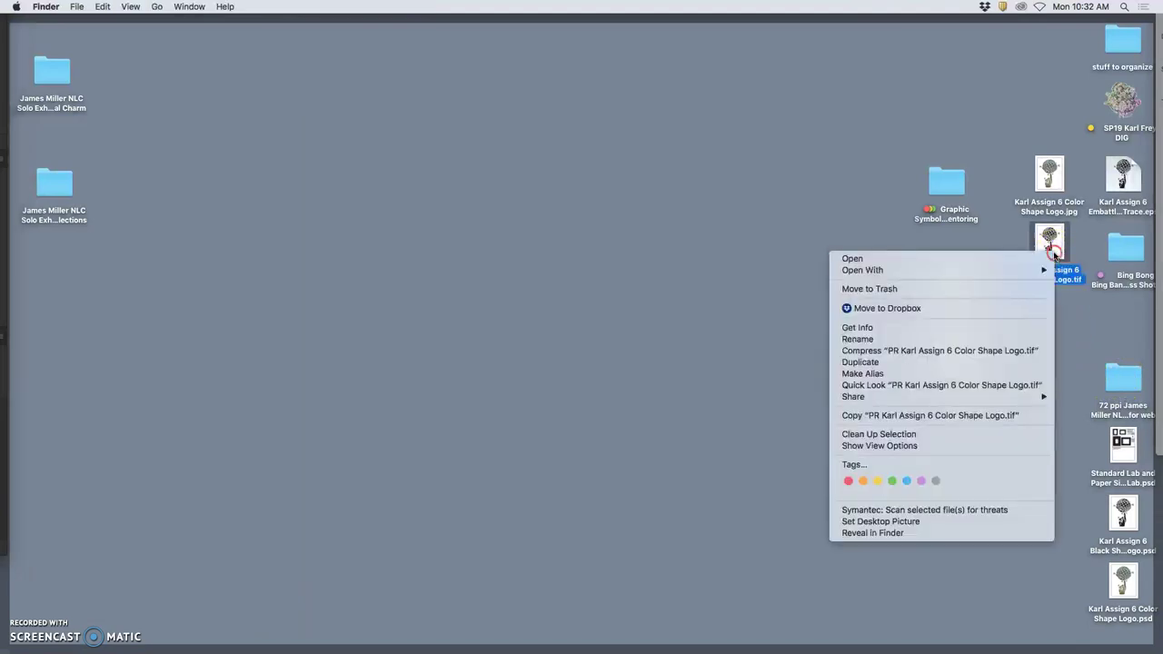
pyautogui.click(893, 481)
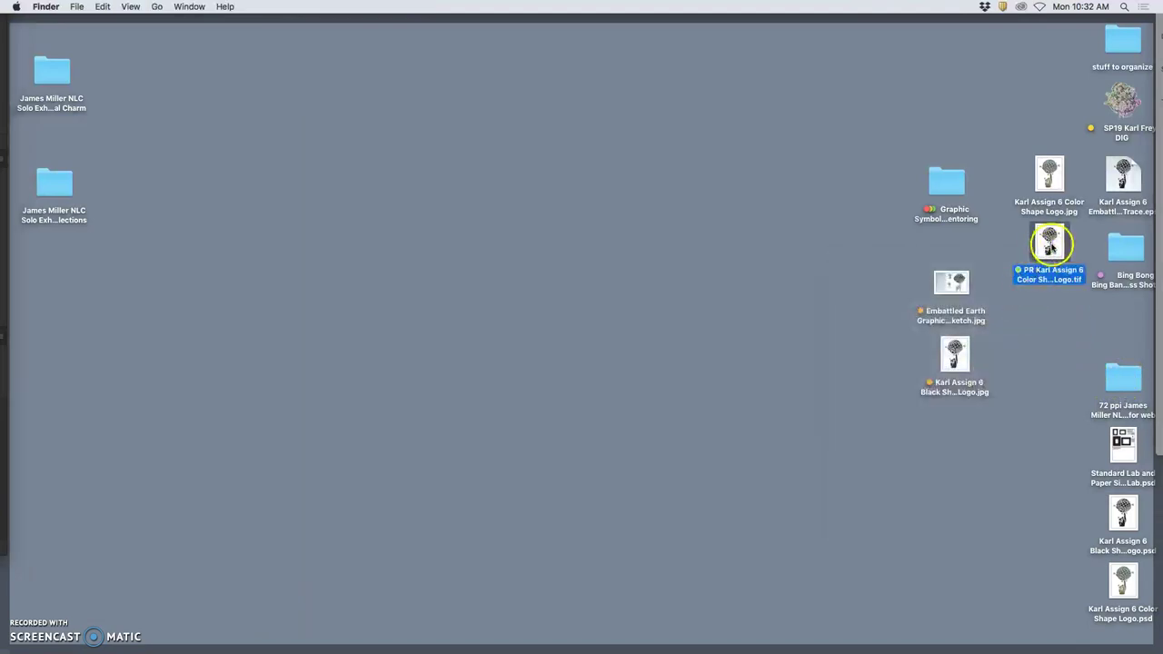
pyautogui.moveTo(1049, 241); pyautogui.dragTo(941, 101)
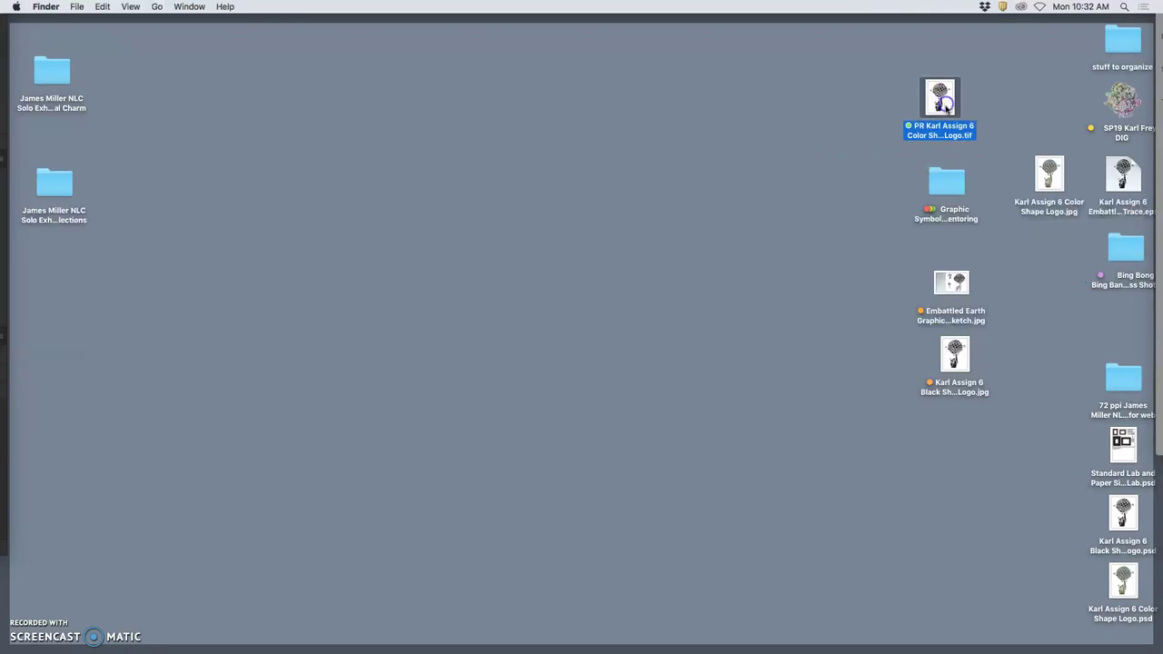
pyautogui.doubleClick(946, 104)
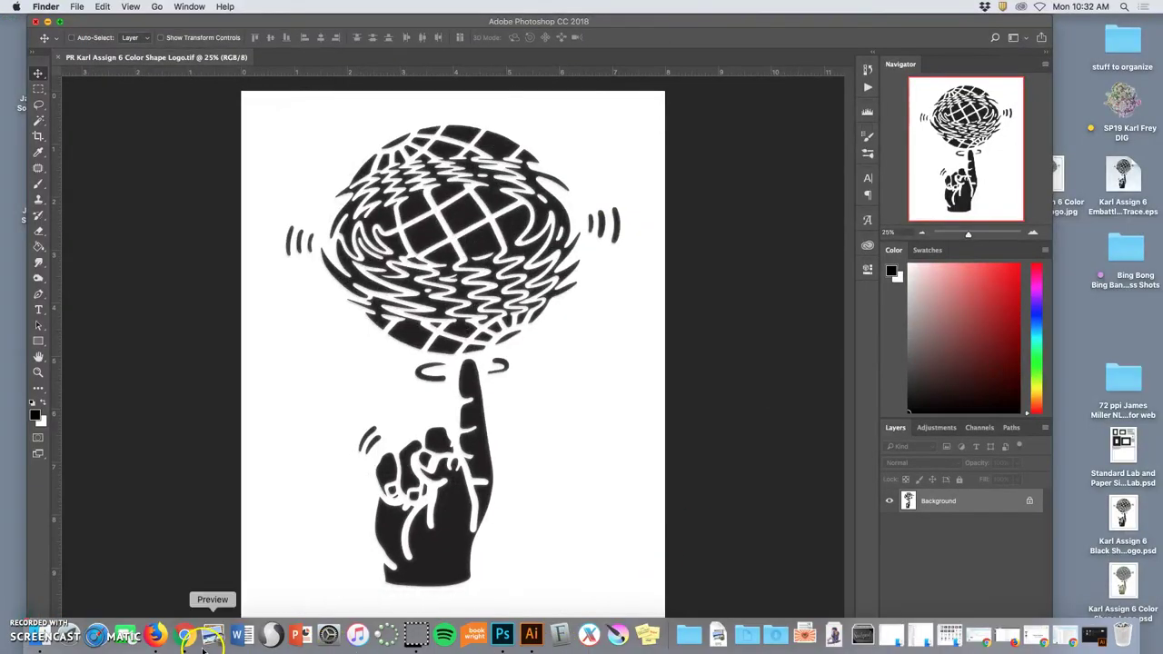
# Load dropbox.com in a new Chrome tab and show the Files list.
pyautogui.click(184, 633)
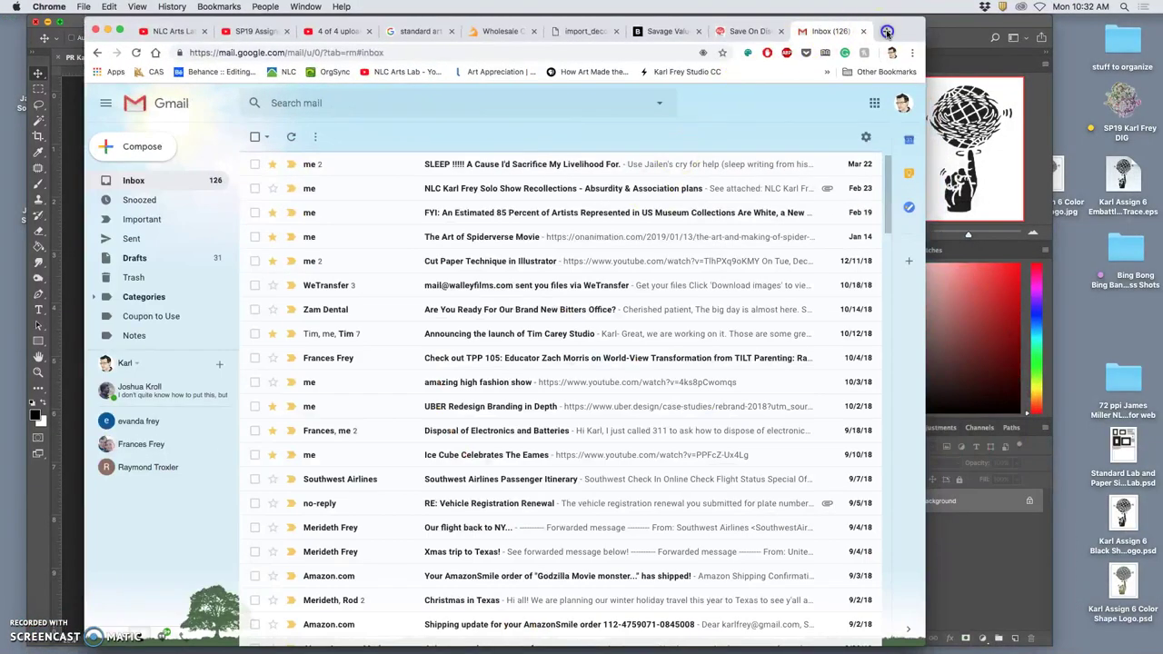
pyautogui.click(887, 33)
pyautogui.write('drop')
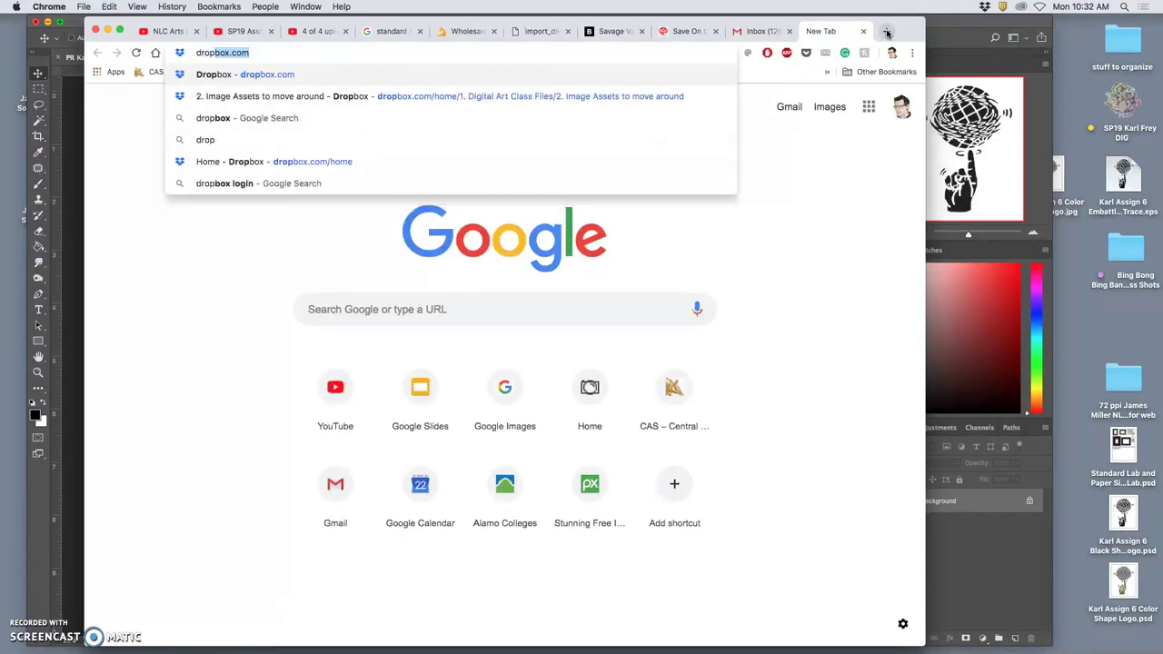
pyautogui.write('box.com')
pyautogui.press('Return')
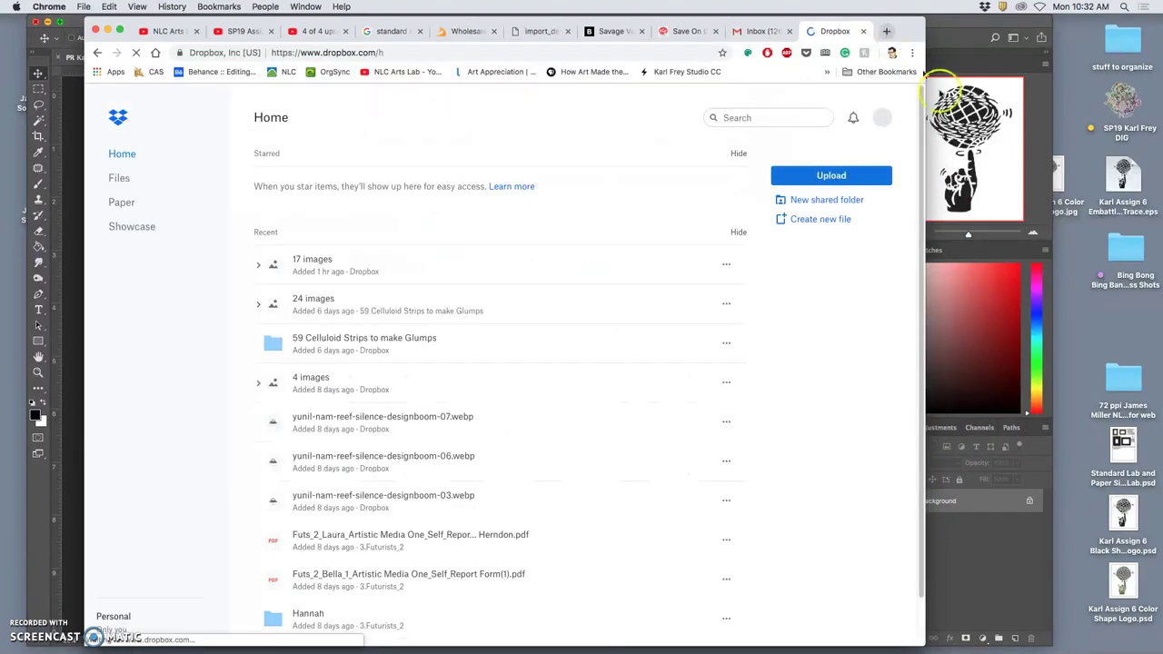
pyautogui.click(118, 178)
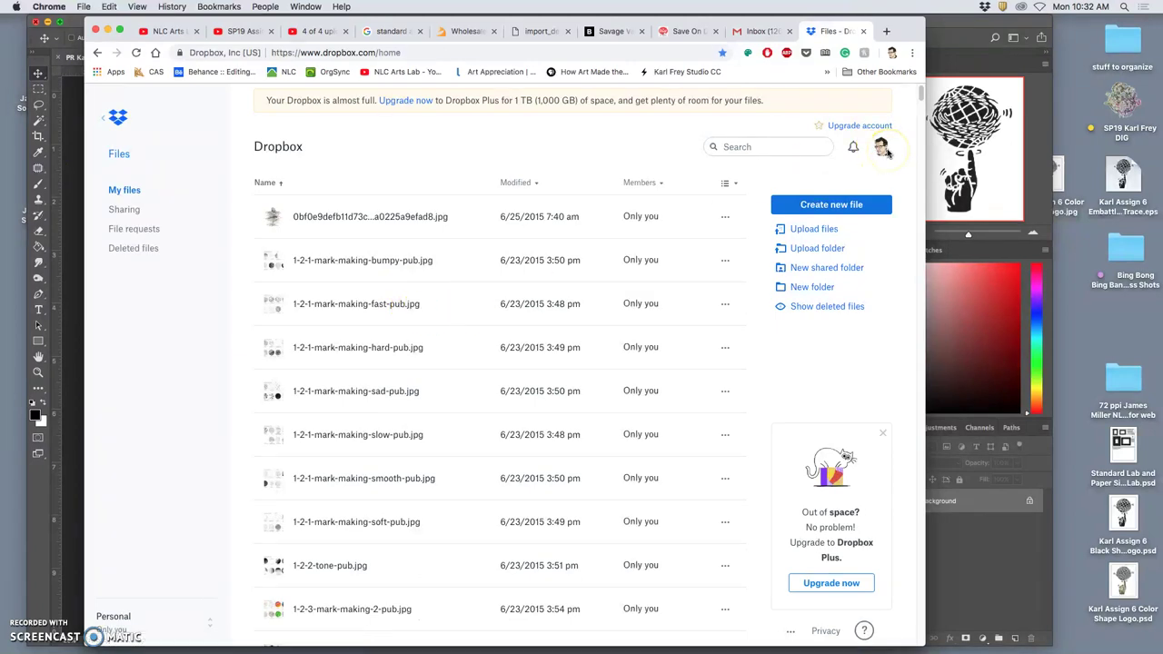
pyautogui.click(883, 149)
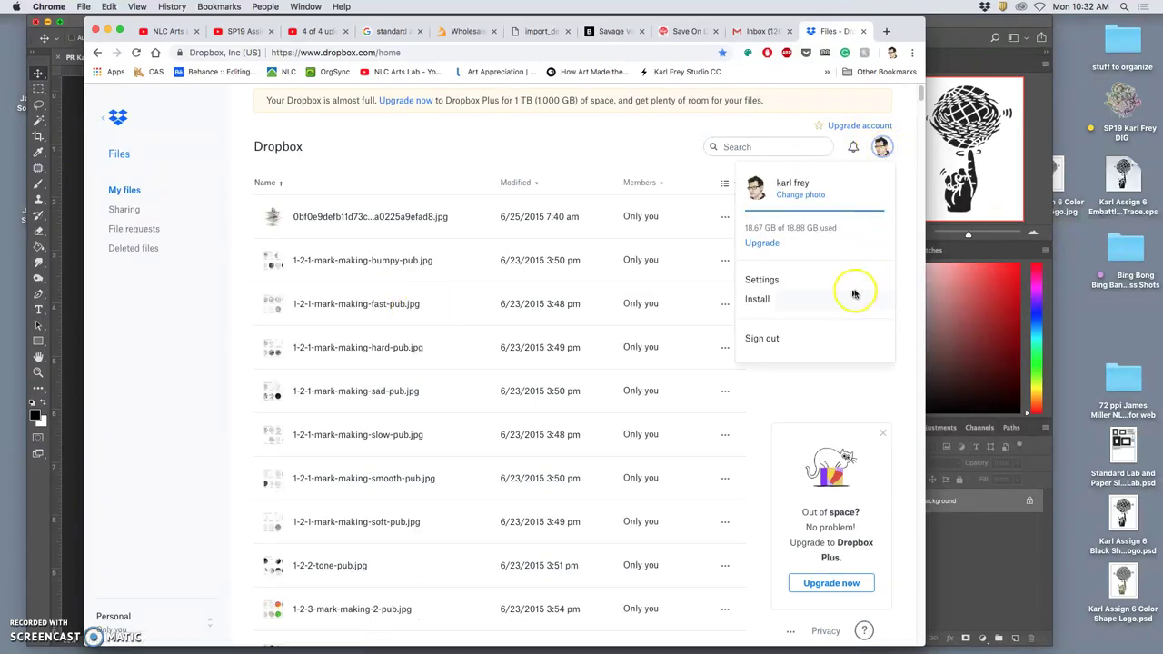
# Sign out, then sign in with the class account's e-mail address and password.
pyautogui.click(798, 338)
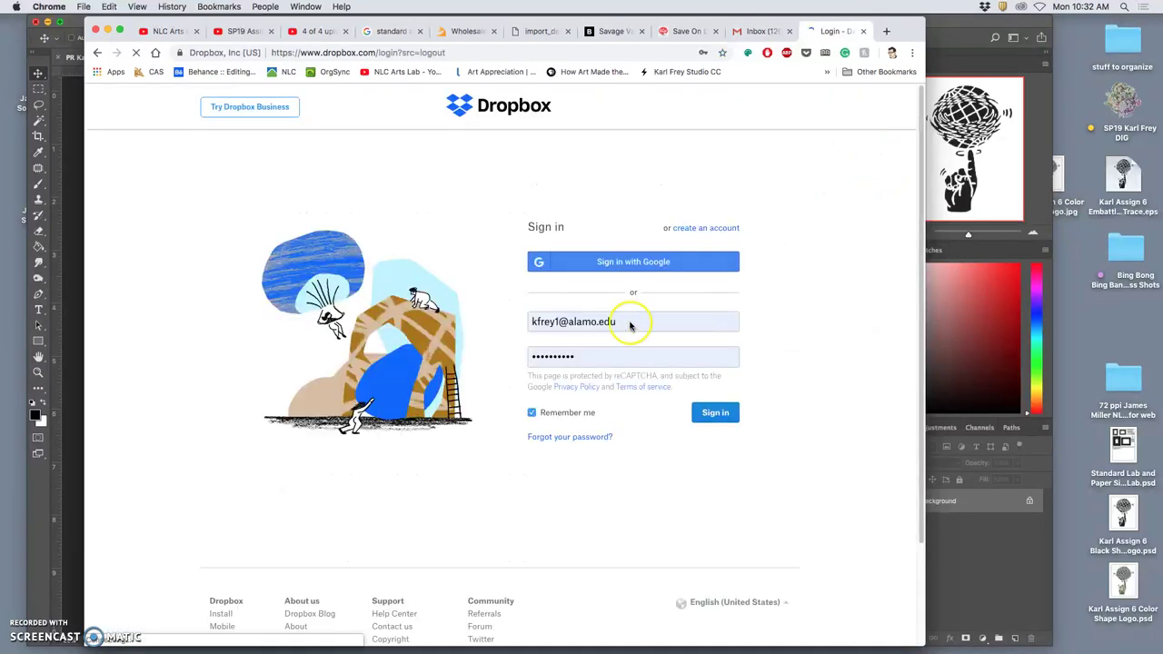
pyautogui.moveTo(618, 322); pyautogui.dragTo(504, 328)
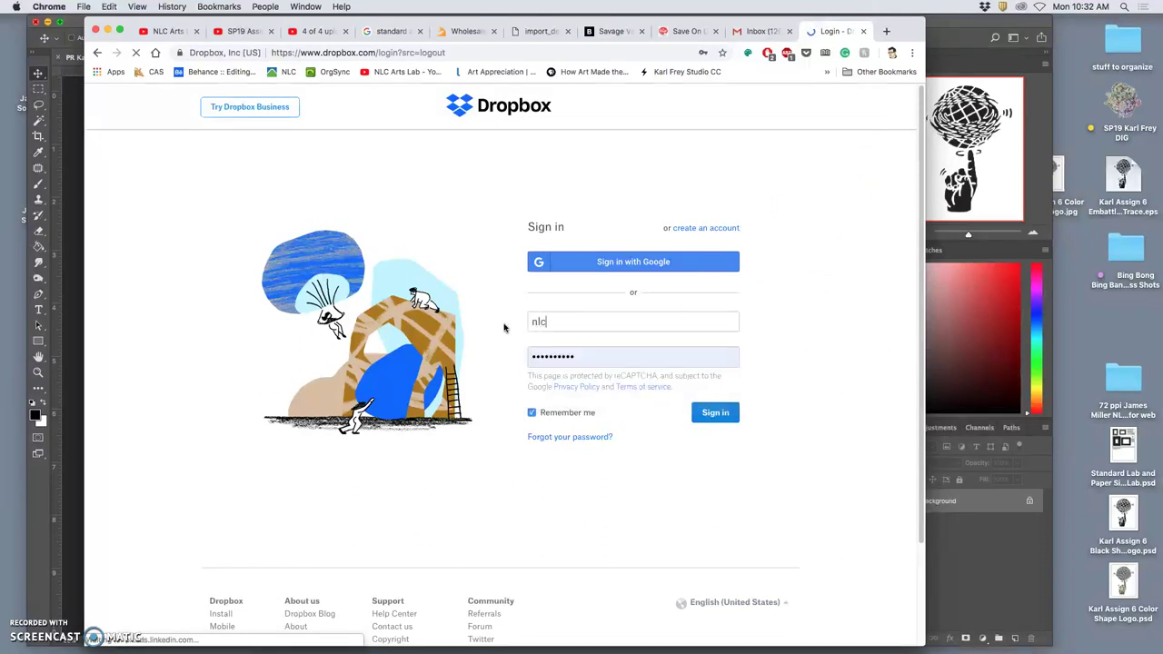
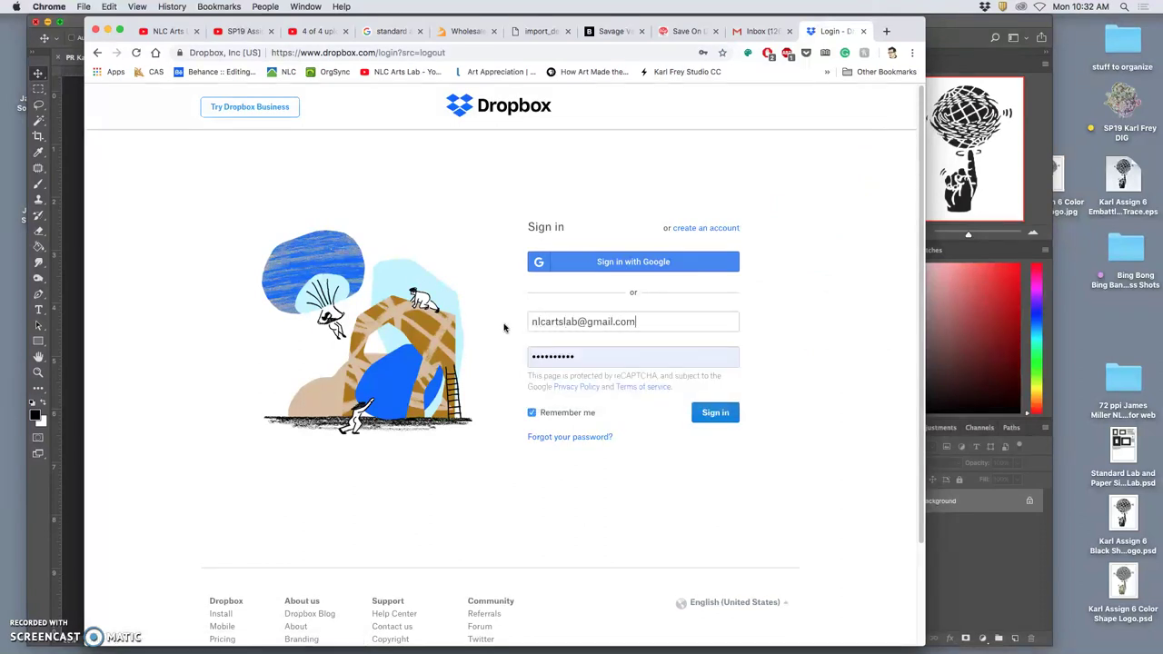
pyautogui.click(584, 358)
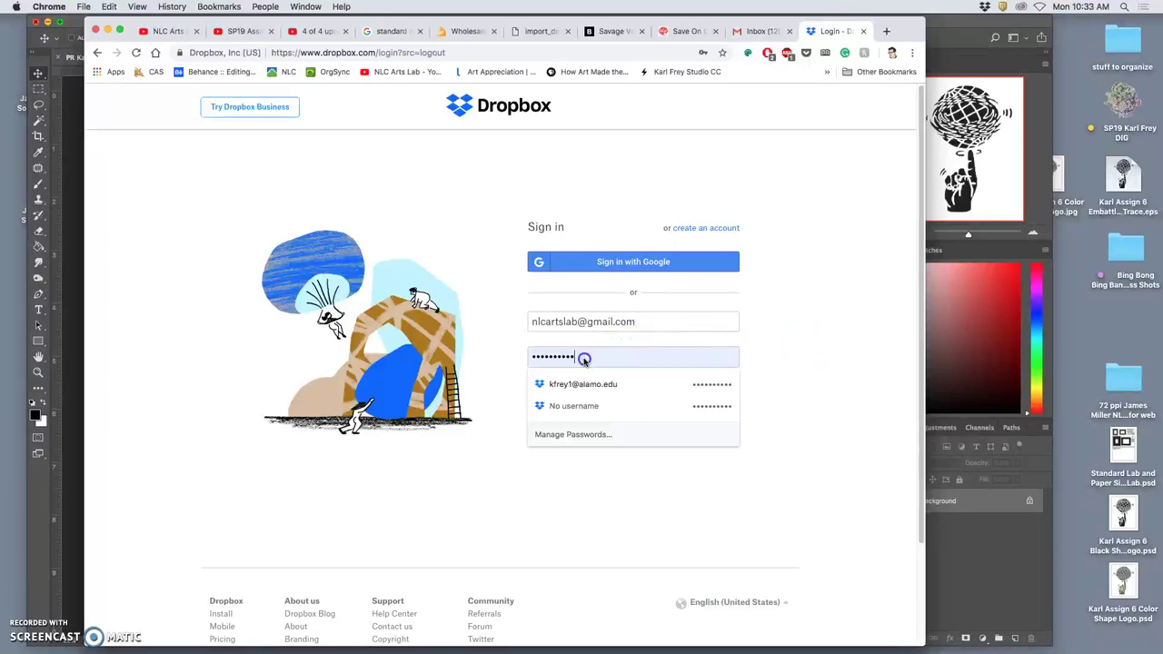
pyautogui.moveTo(584, 358); pyautogui.dragTo(515, 358)
pyautogui.write('•')
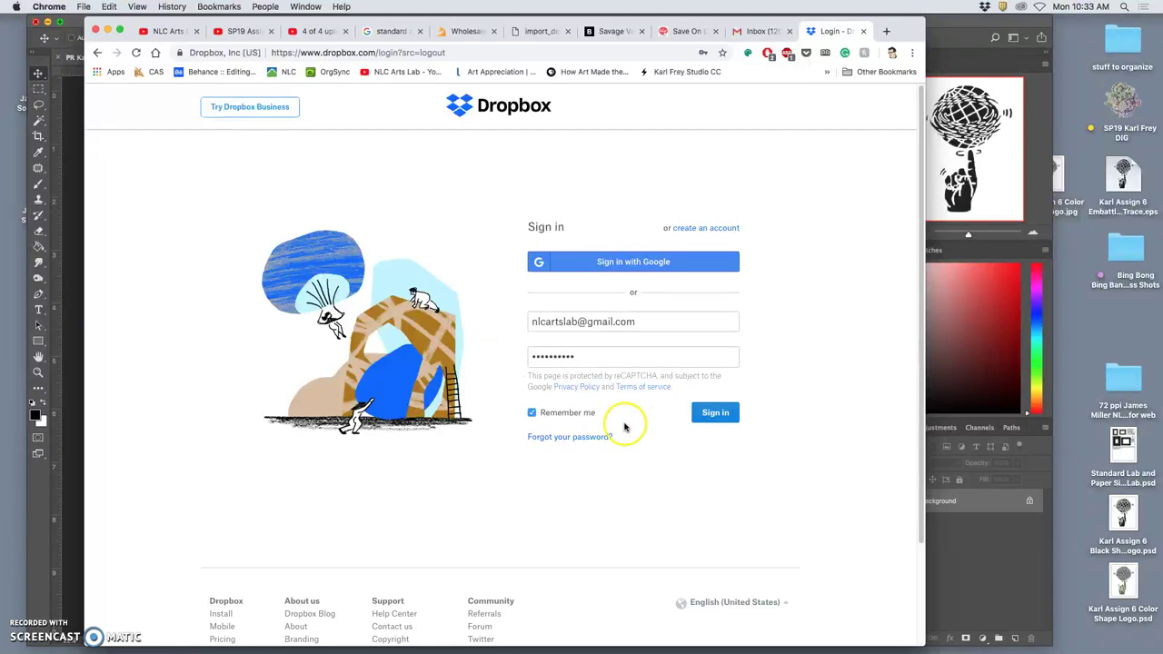
pyautogui.click(711, 414)
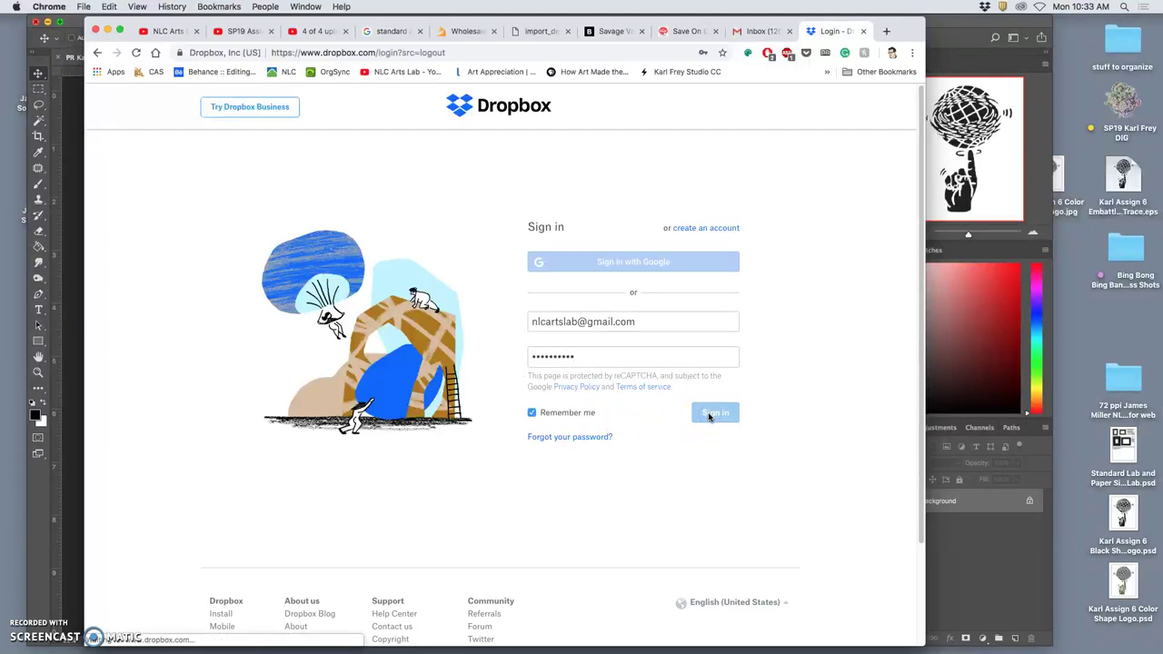